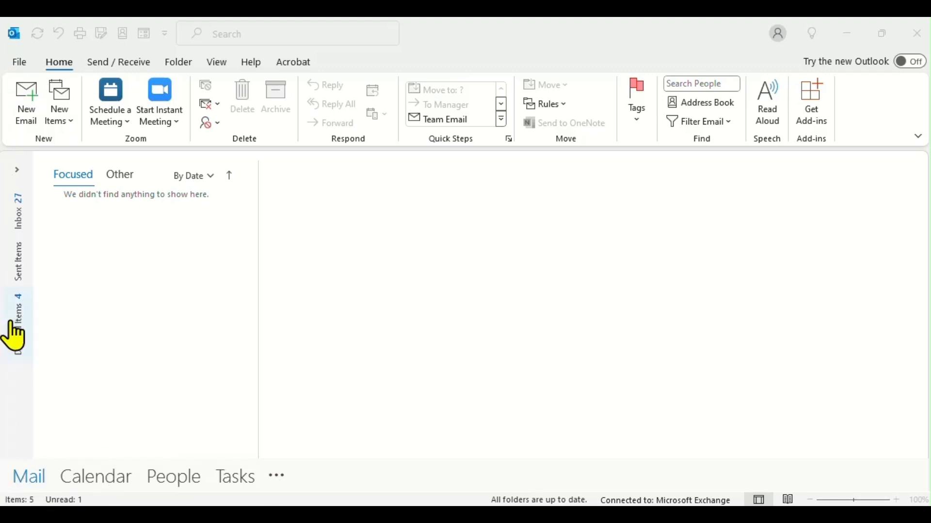
Step: Open Outlook Options to the Advanced page, then close it with OK
click(19, 64)
click(19, 64)
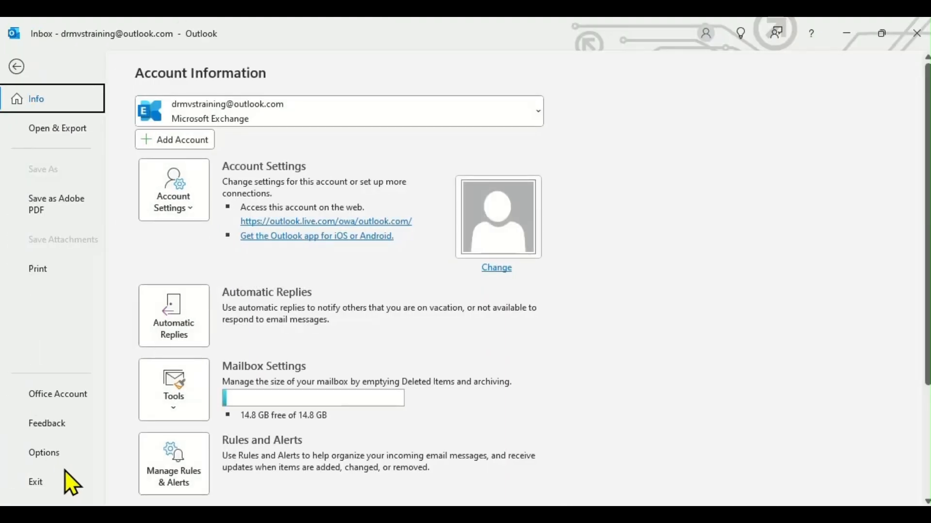
click(63, 456)
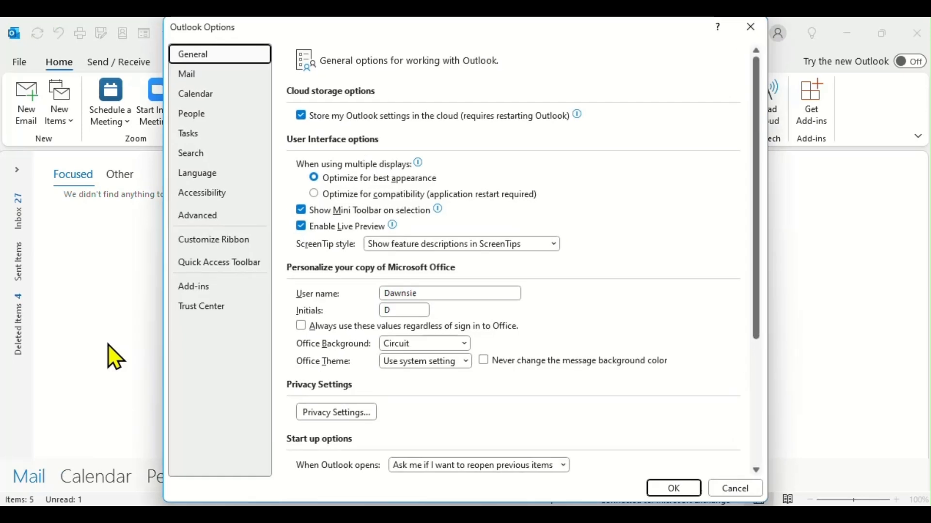
click(199, 216)
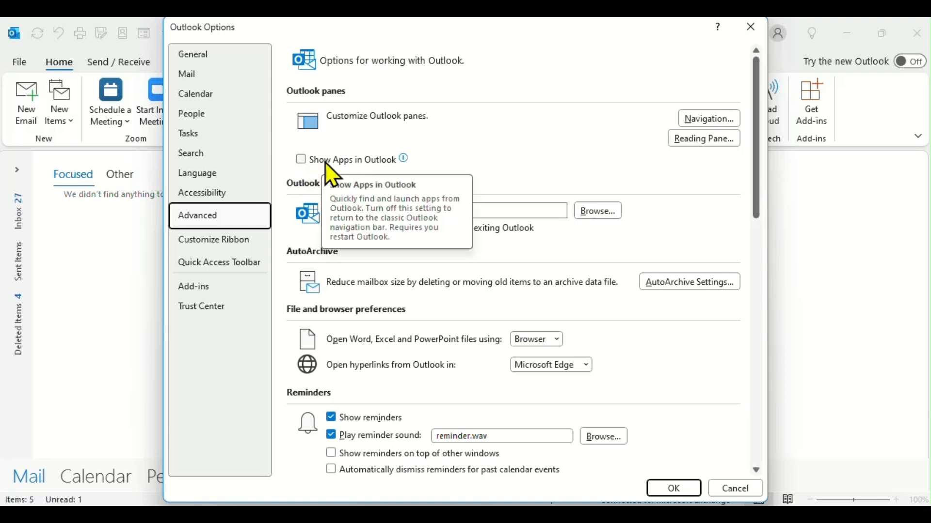
click(687, 495)
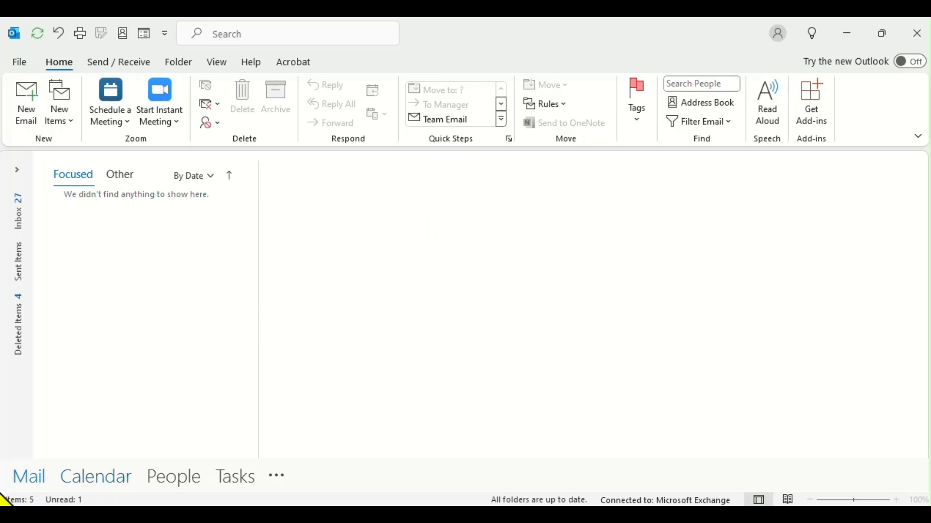
Step: Switch to the Calendar's September 16–20, 2024 work week and browse the Send / Receive, Folder and View tabs
mouse_move(94, 484)
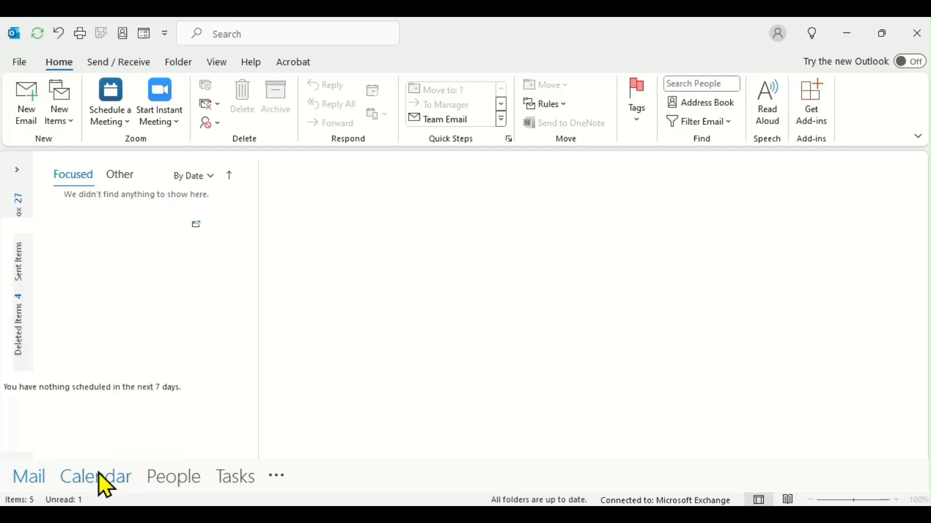
click(95, 480)
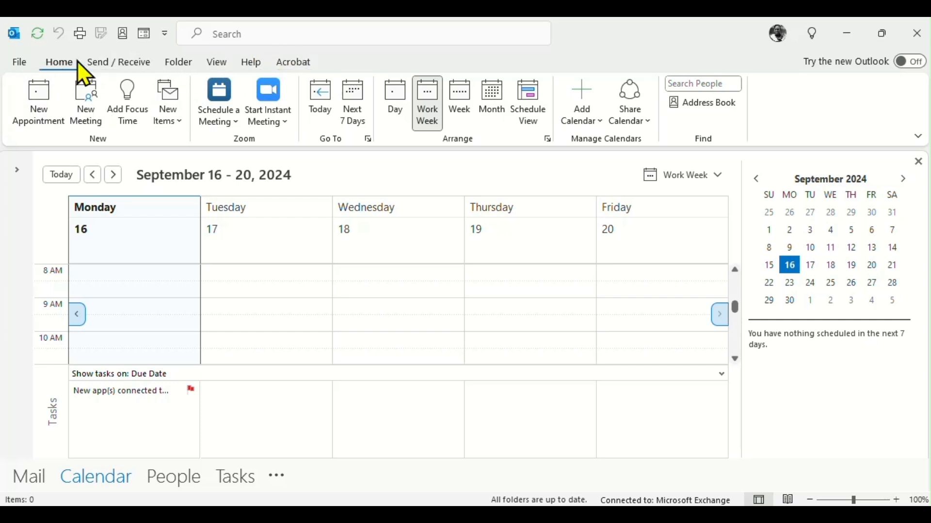
click(98, 64)
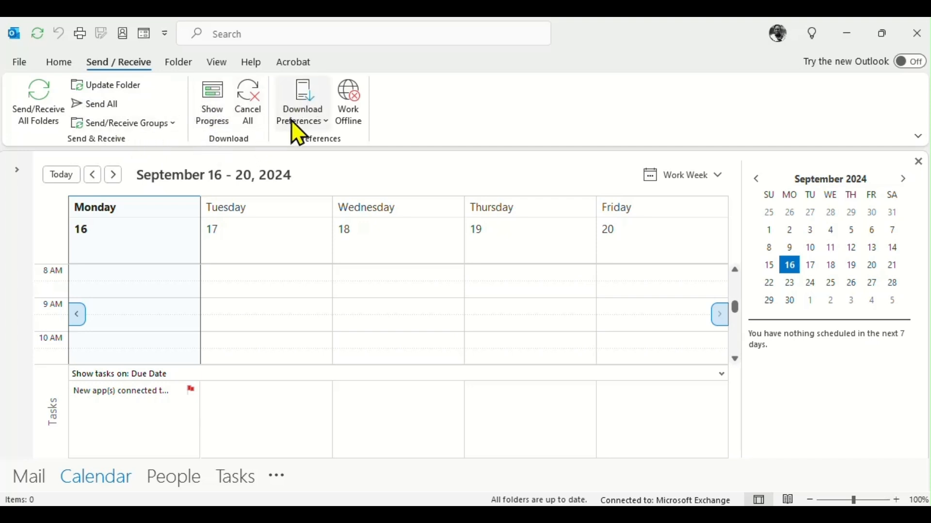
click(175, 67)
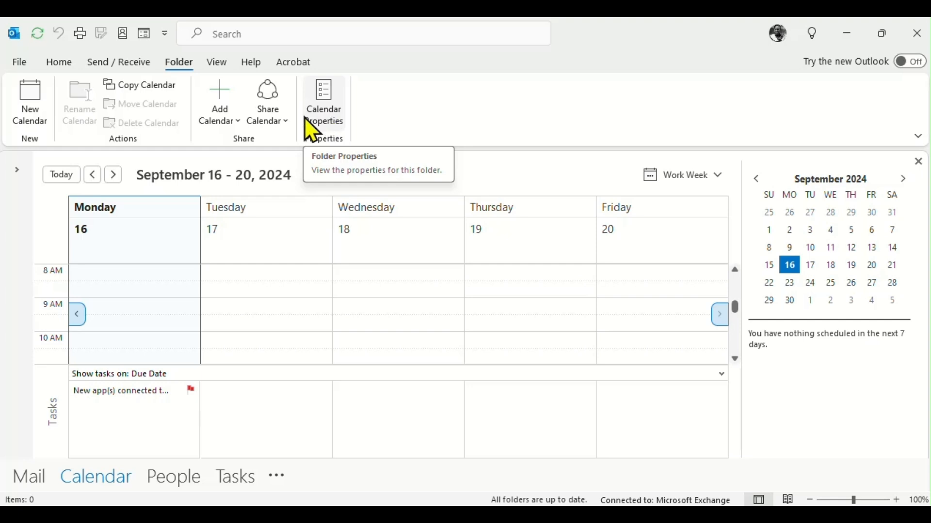
click(211, 64)
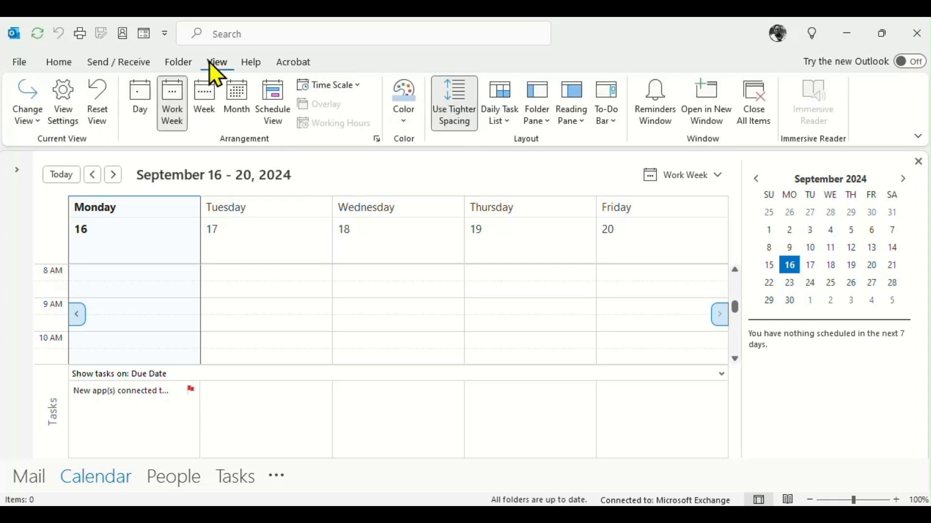
Step: Open the Change View list and the advanced View Settings, closing them unchanged
click(38, 122)
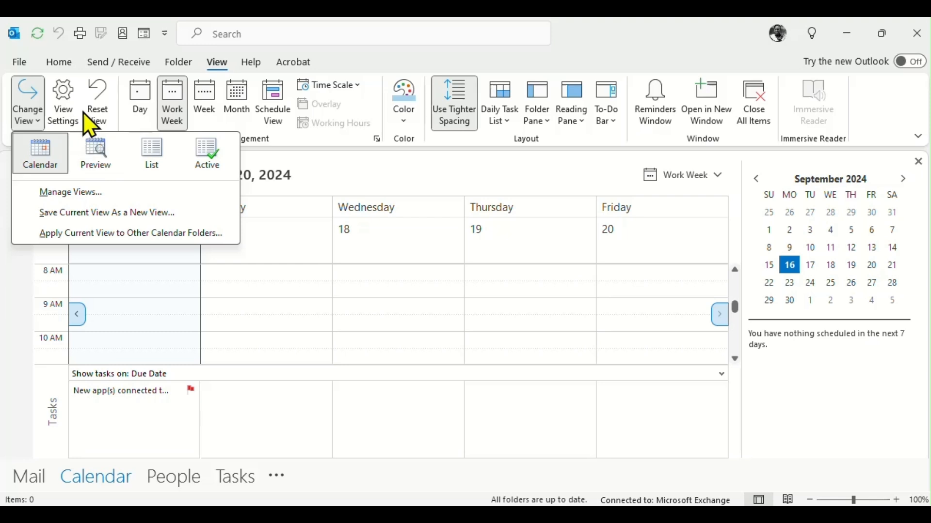
click(73, 122)
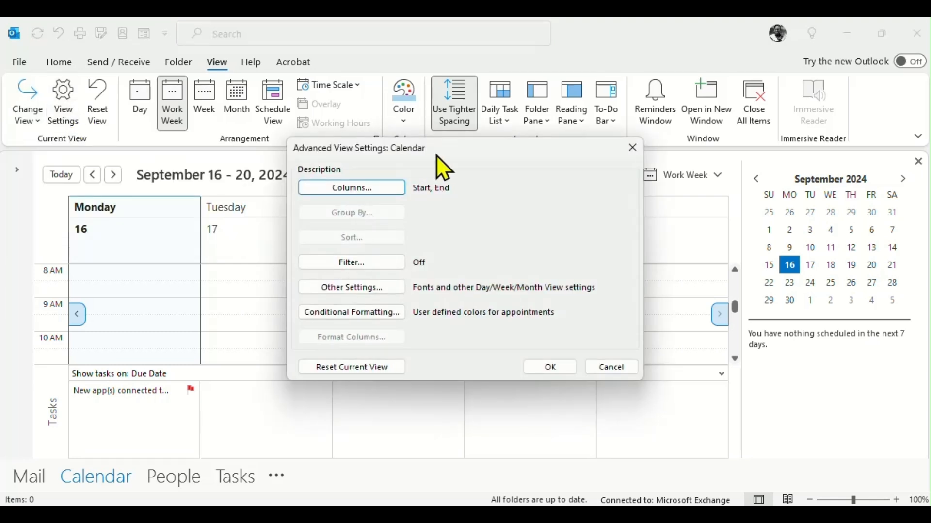
click(631, 149)
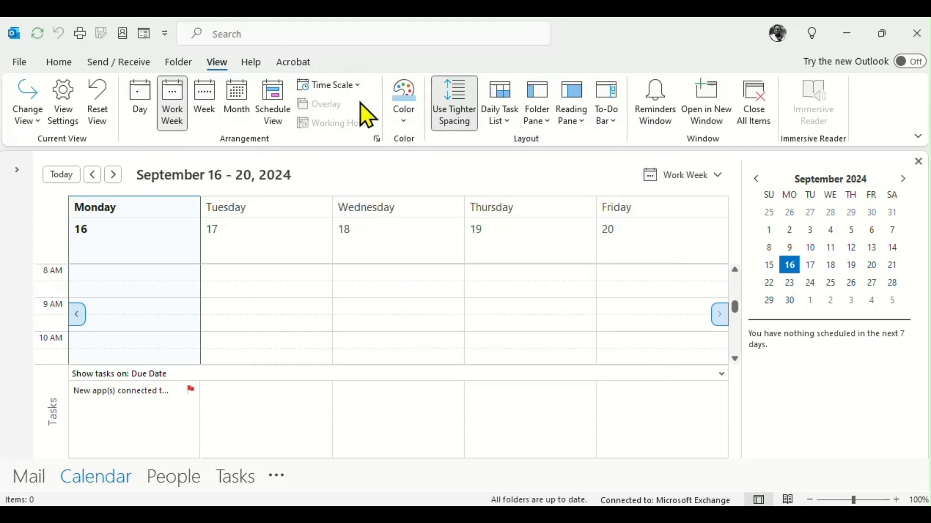
Step: Cycle through Day, Work Week, Week and Month, ending in Schedule View with the 30-minute time scale
click(147, 103)
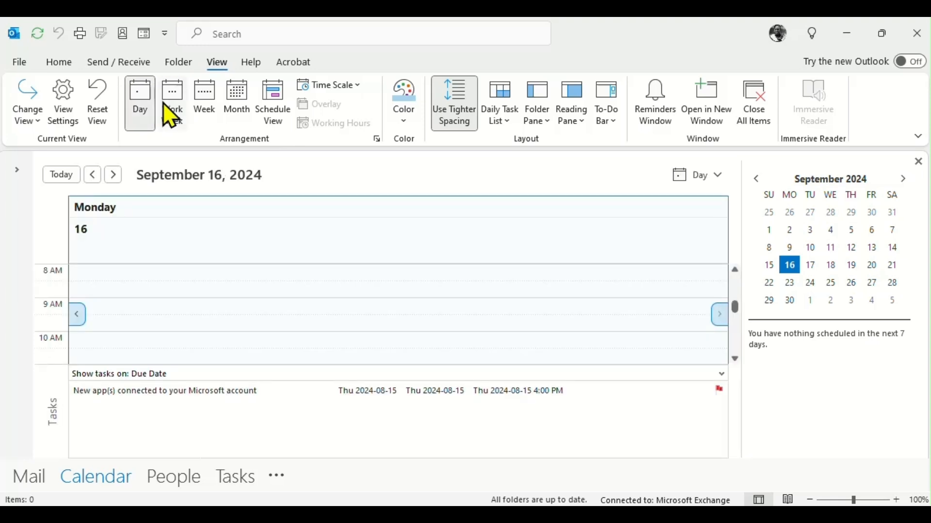
click(186, 103)
click(207, 100)
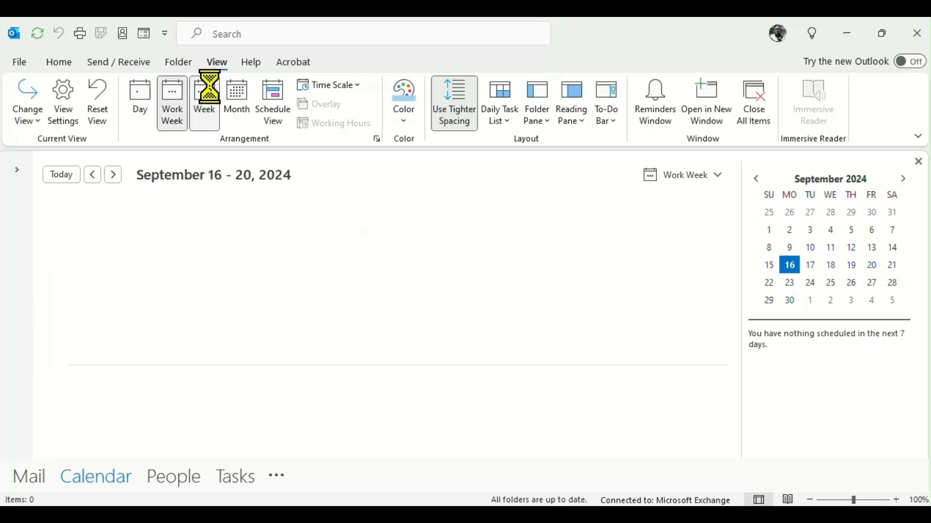
click(237, 98)
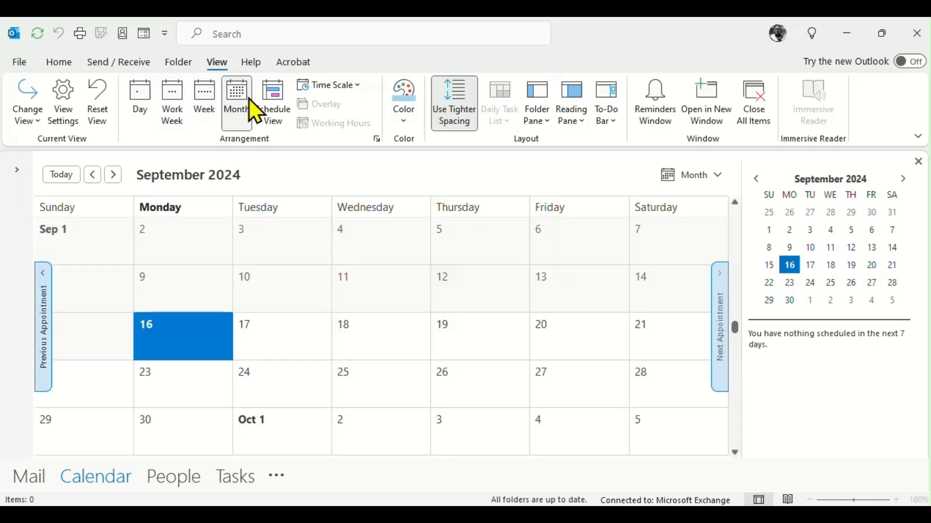
click(283, 100)
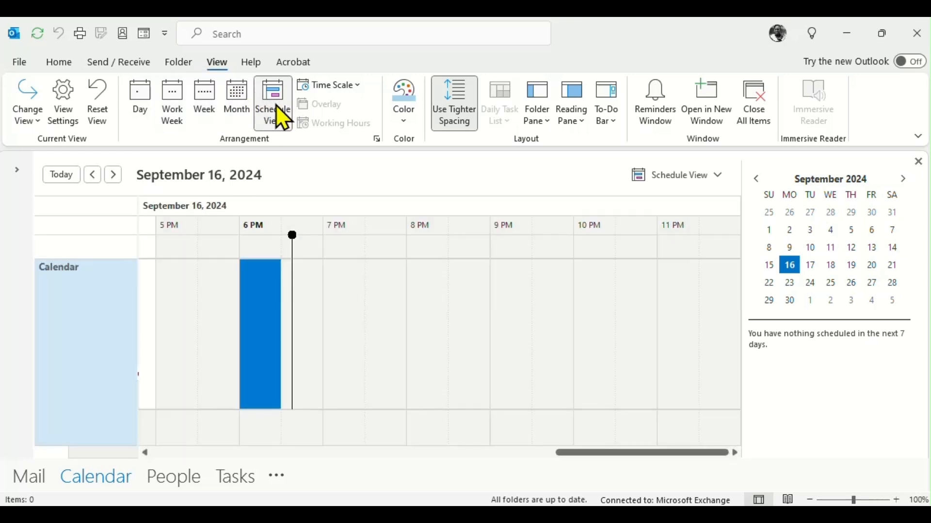
click(314, 88)
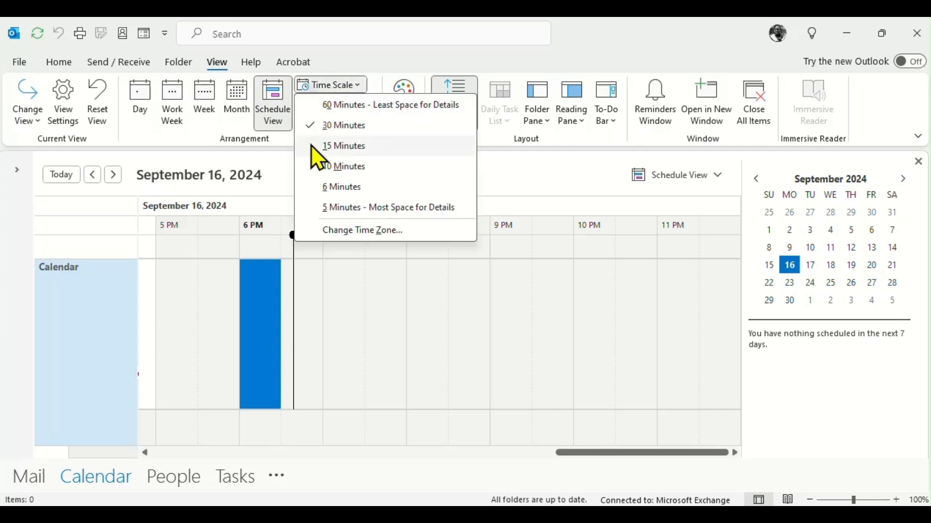
click(353, 291)
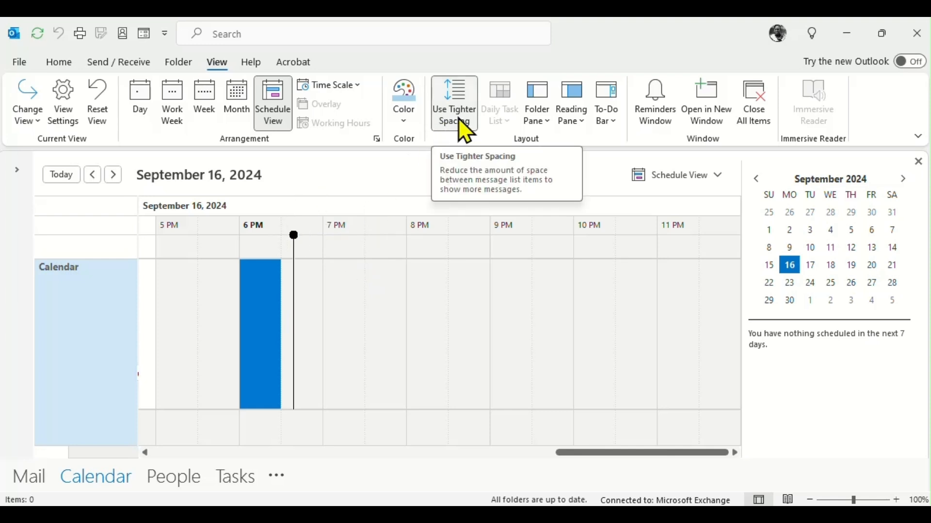
Step: Set the Folder Pane to Normal, return to Work Week, and close the To-Do Bar
click(537, 121)
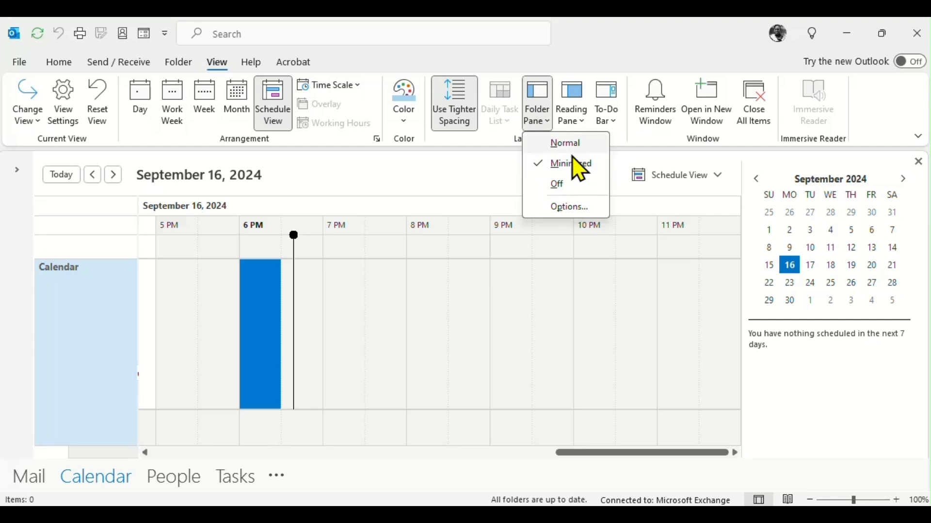
click(573, 143)
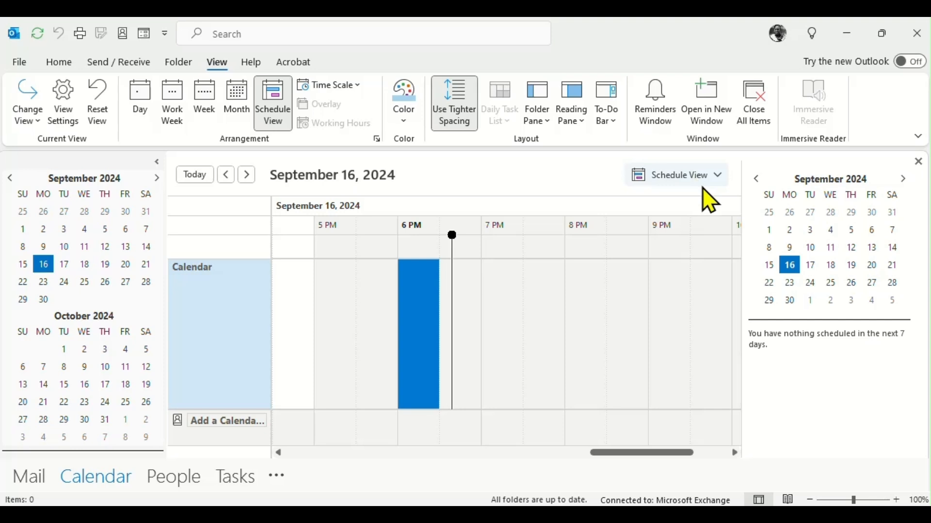
click(182, 104)
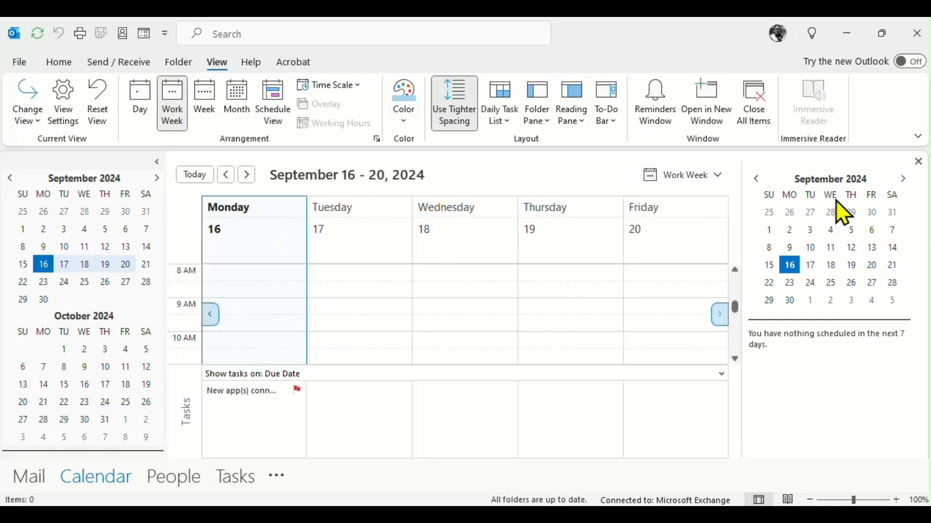
click(918, 163)
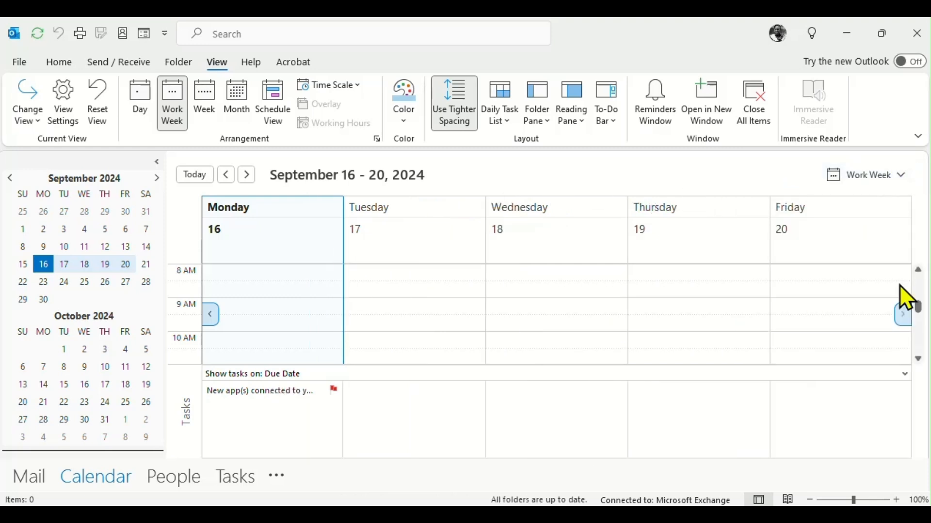
Step: Try the Reading Pane at Bottom, then turn it Off and review the Folder Pane and To-Do Bar options
click(574, 104)
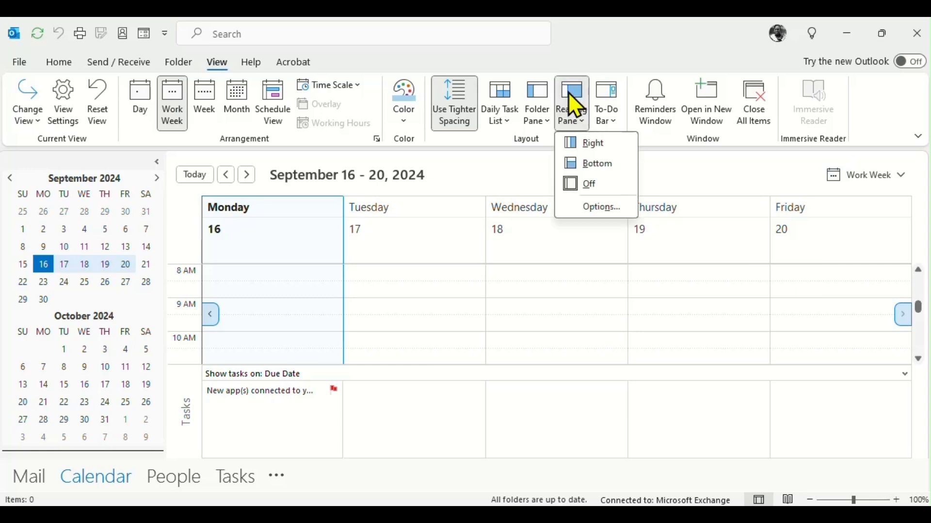
click(597, 165)
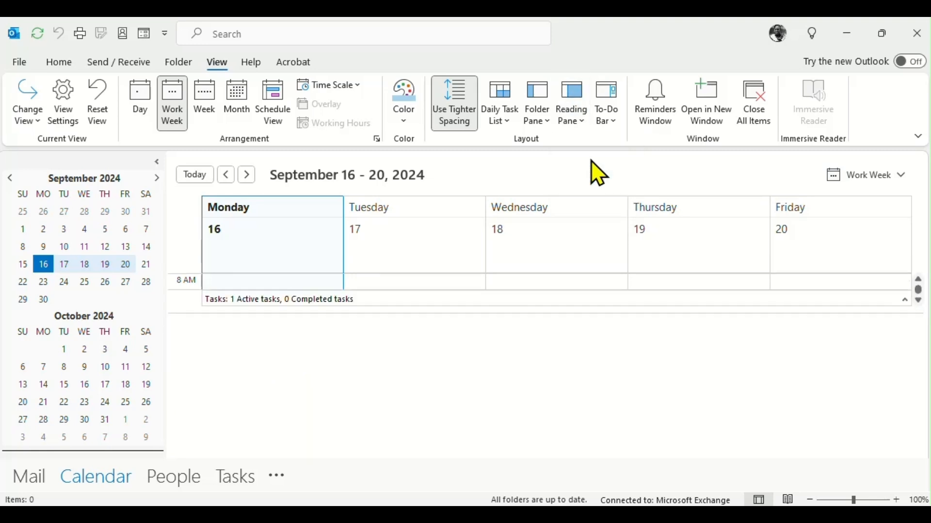
click(571, 106)
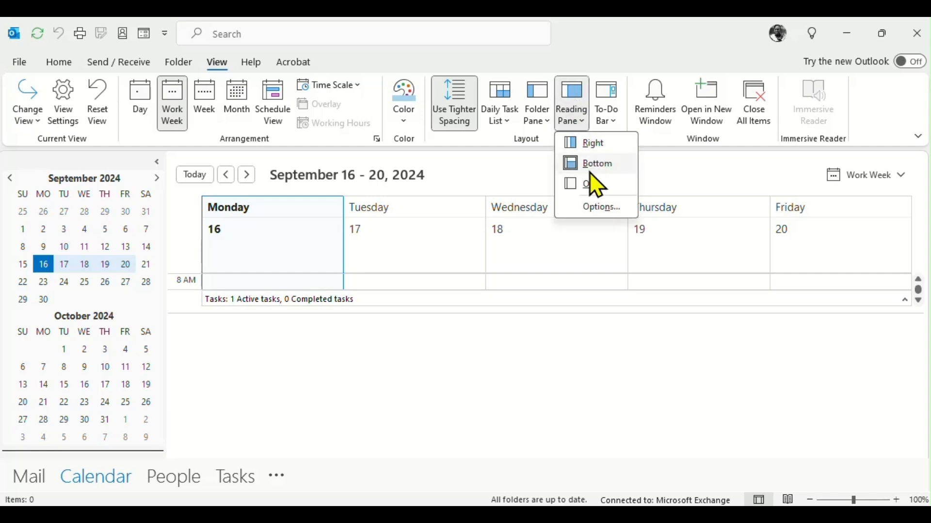
click(595, 183)
click(530, 119)
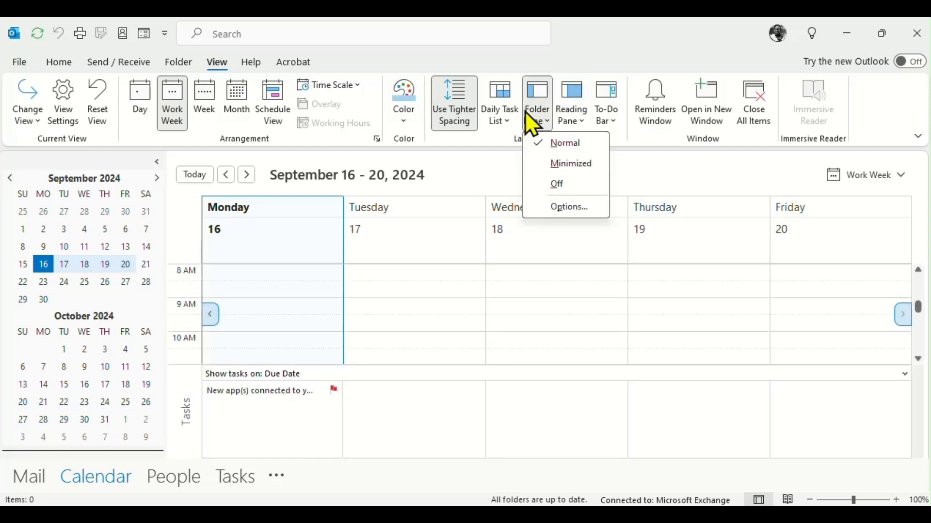
click(608, 115)
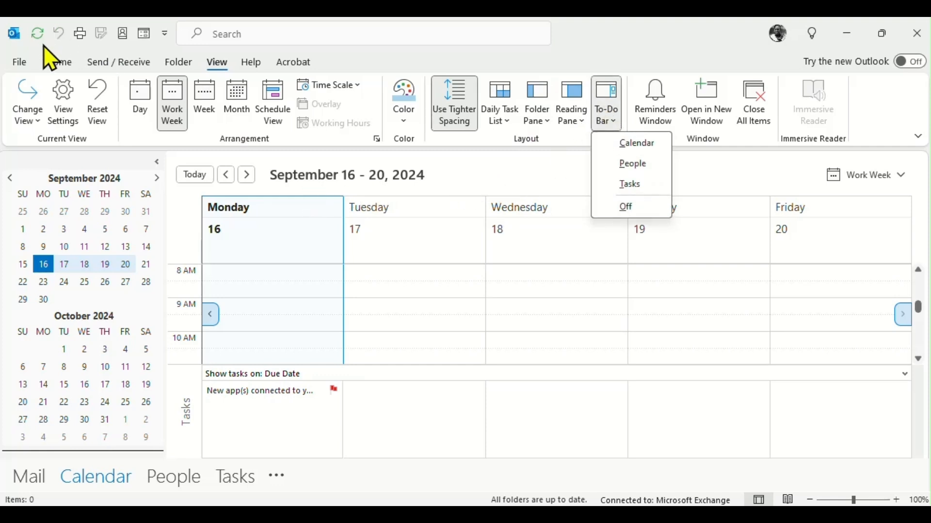
click(52, 59)
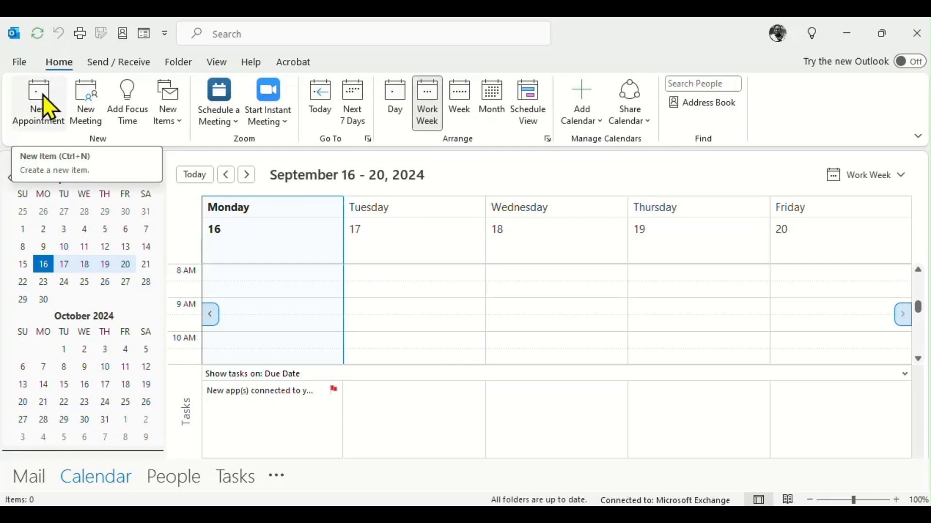
Step: Create a new appointment titled 'Meeting new students' with a 3-hour reminder, leaving Show As on Busy
click(43, 95)
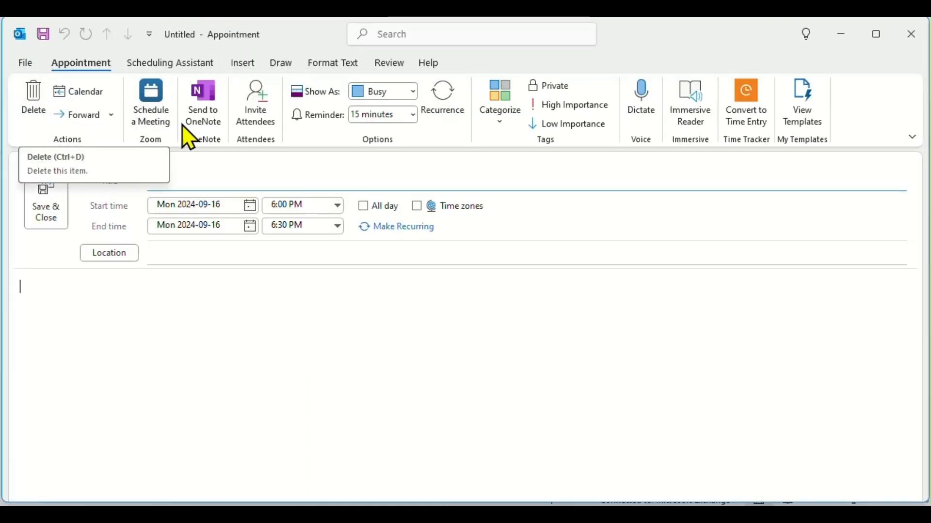
click(203, 177)
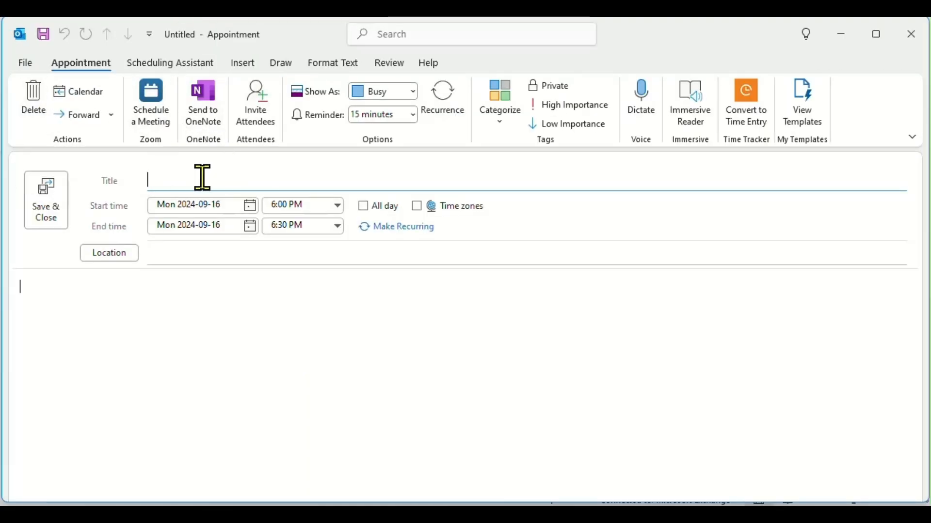
text(Meeting)
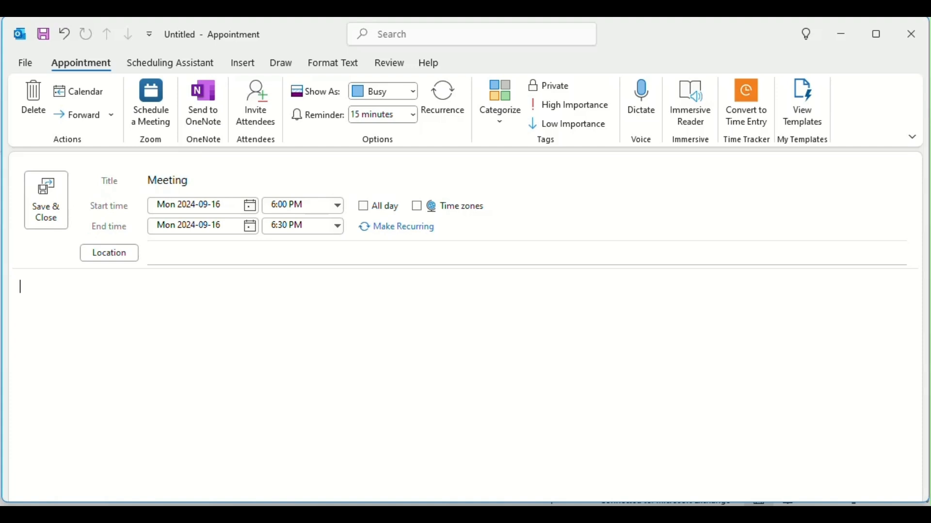
text( ne w students)
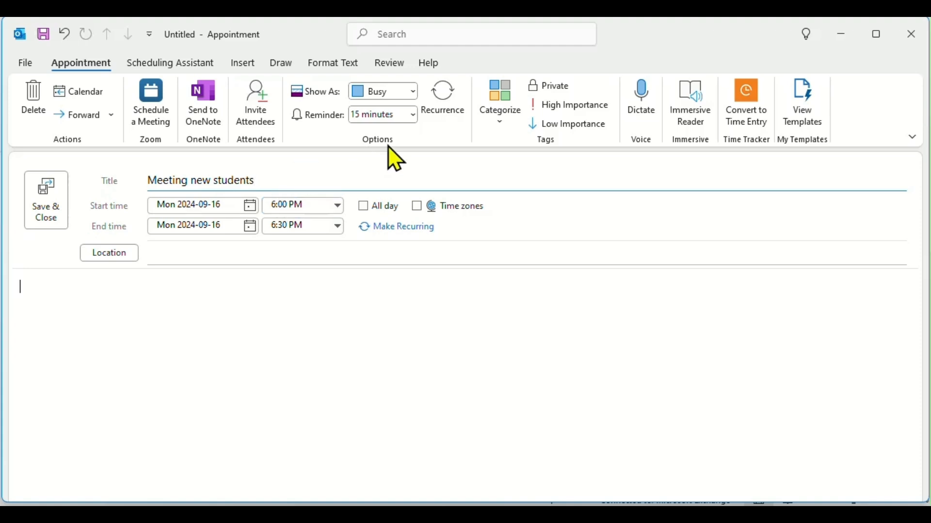
click(413, 116)
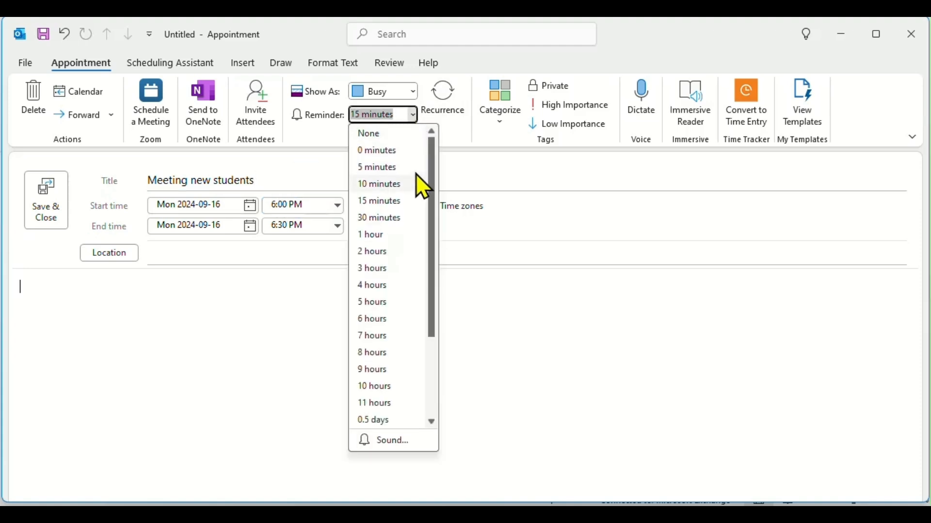
click(378, 269)
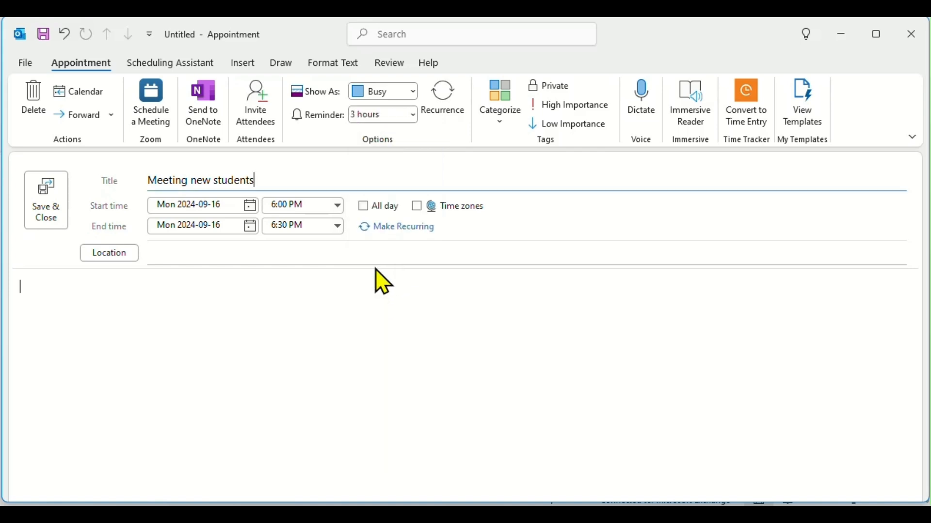
click(415, 93)
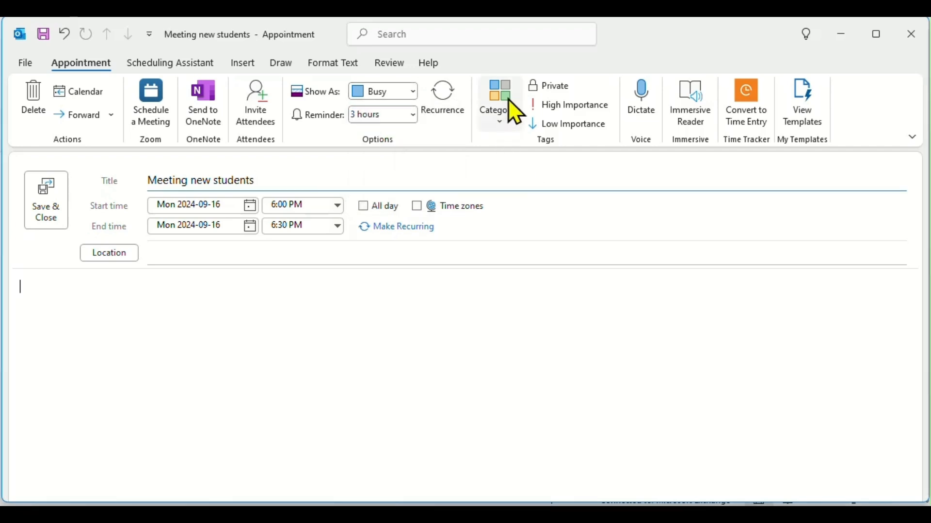
Step: Give the appointment the Blue category, mark it Private and High Importance, and view the Scheduling Assistant
click(508, 127)
click(517, 175)
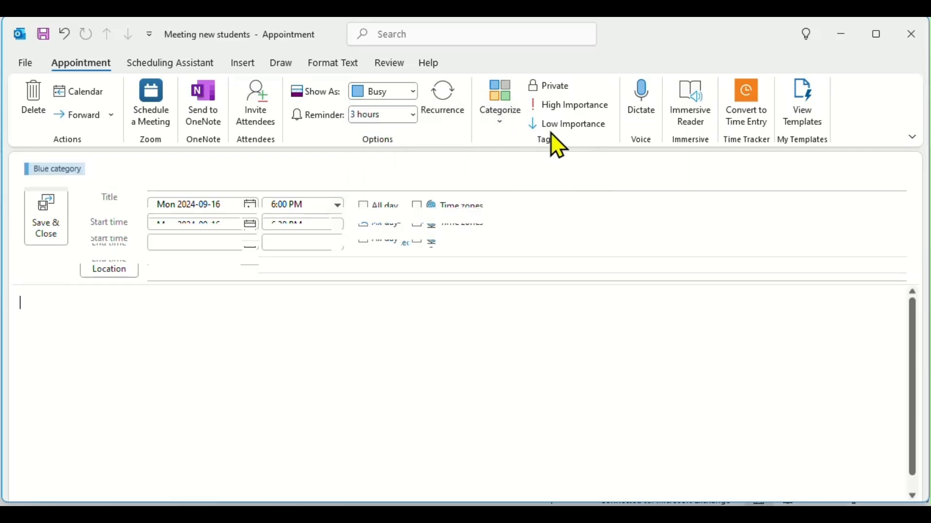
click(551, 88)
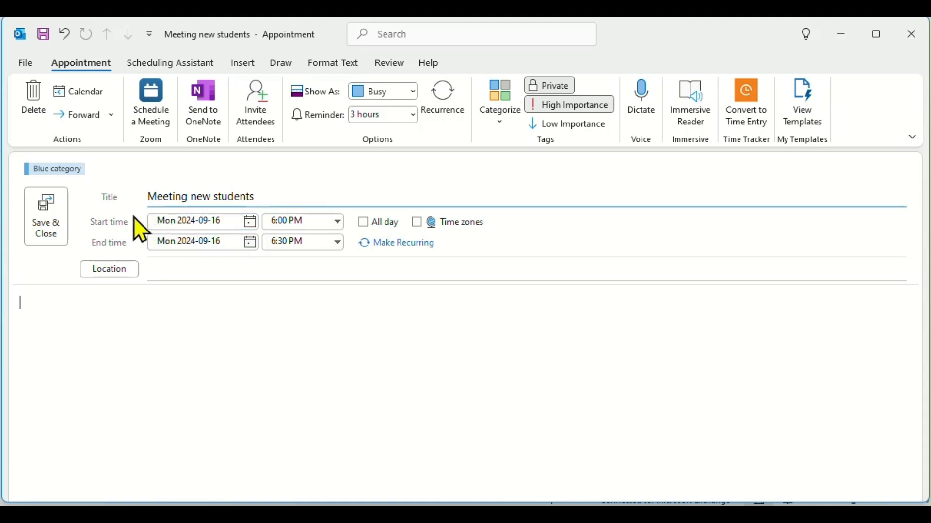
click(154, 67)
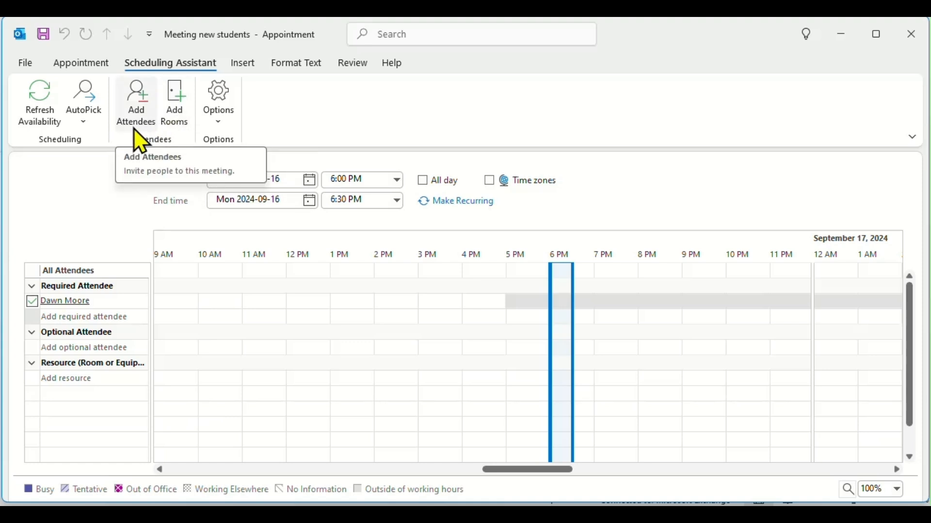
Step: Dismiss AutoPick, add the saved contact as a required attendee, and return to the Meeting form
click(93, 125)
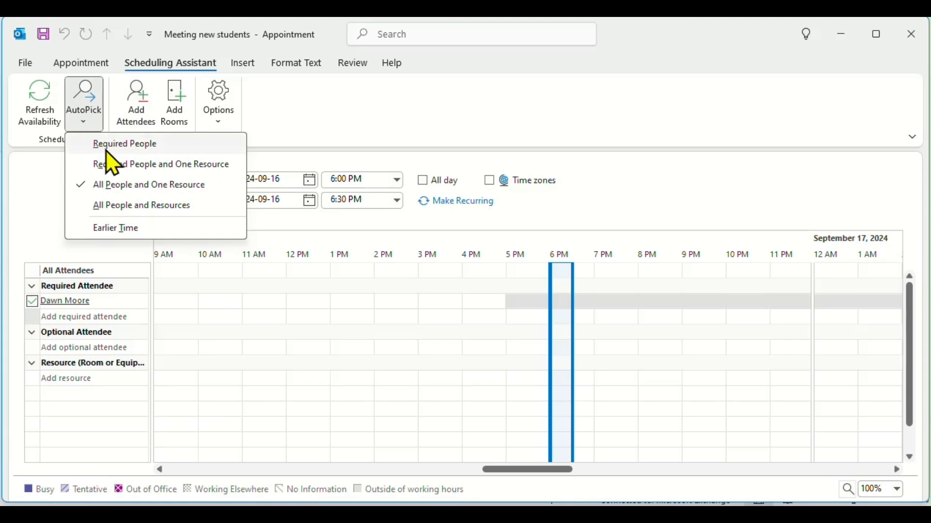
click(245, 276)
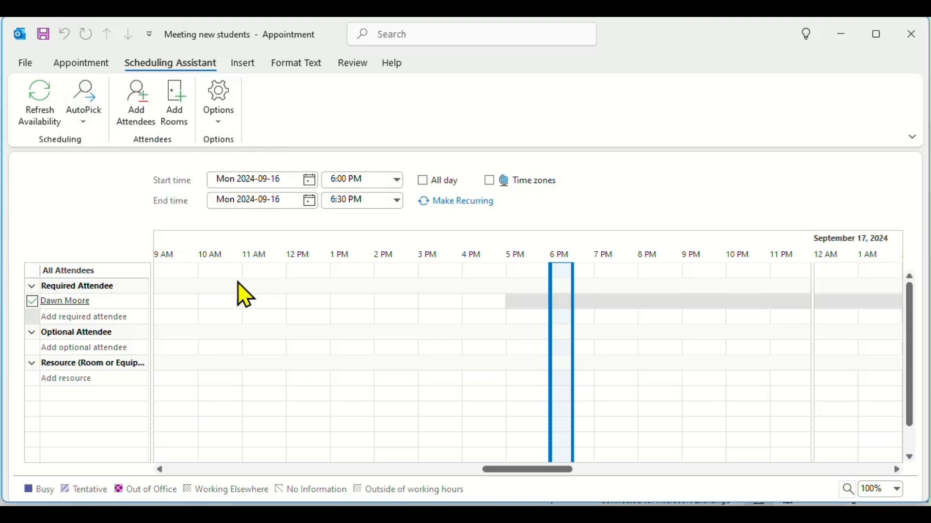
click(138, 120)
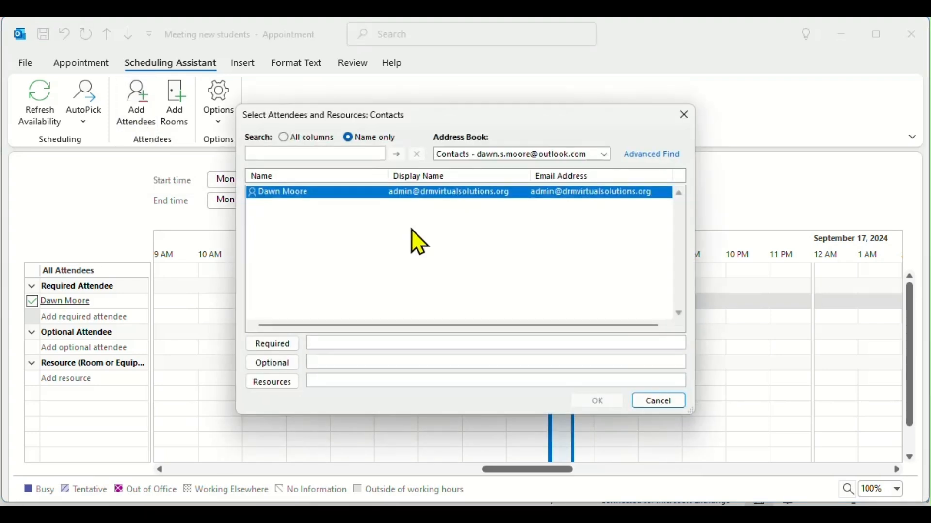
double_click(401, 194)
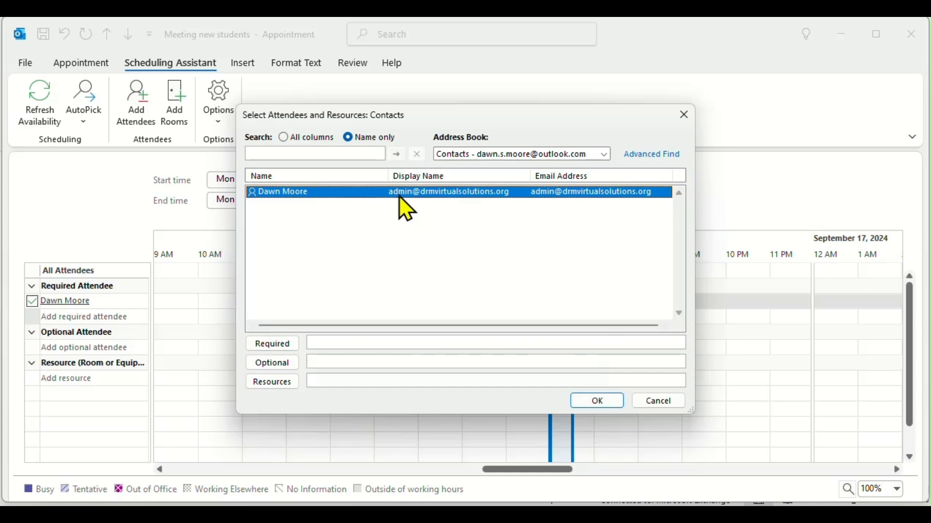
click(606, 403)
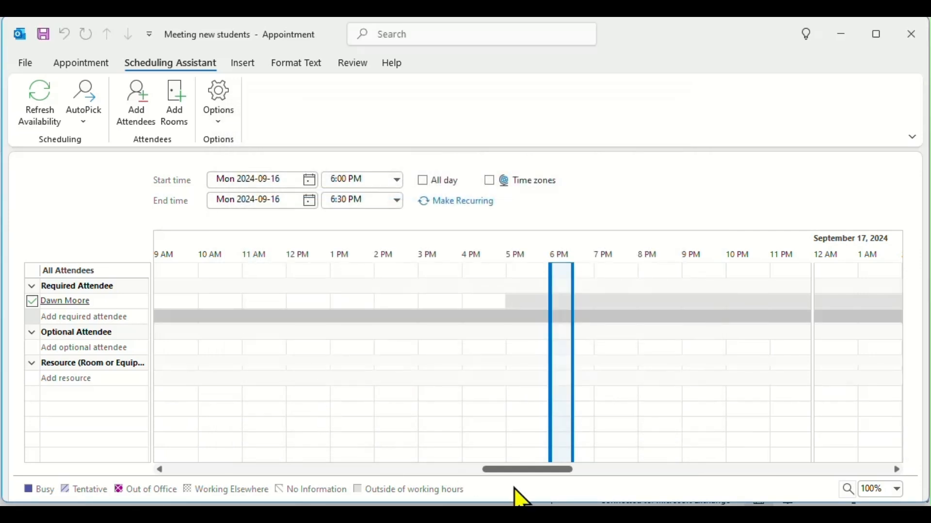
mouse_move(457, 468)
mouse_down()
mouse_move(582, 469)
mouse_move(395, 464)
mouse_up()
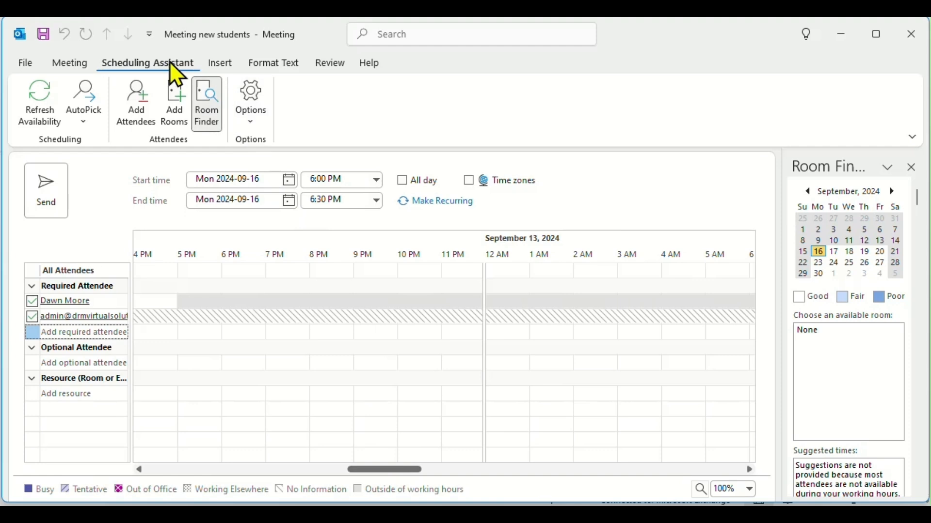
click(72, 65)
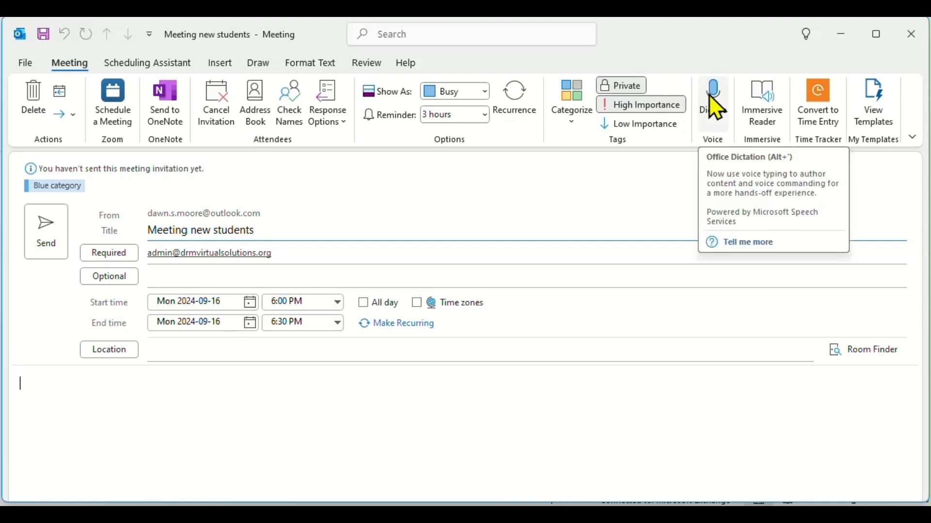
Step: Dictate a reminder to send an invitation to all new students into the meeting body
click(717, 107)
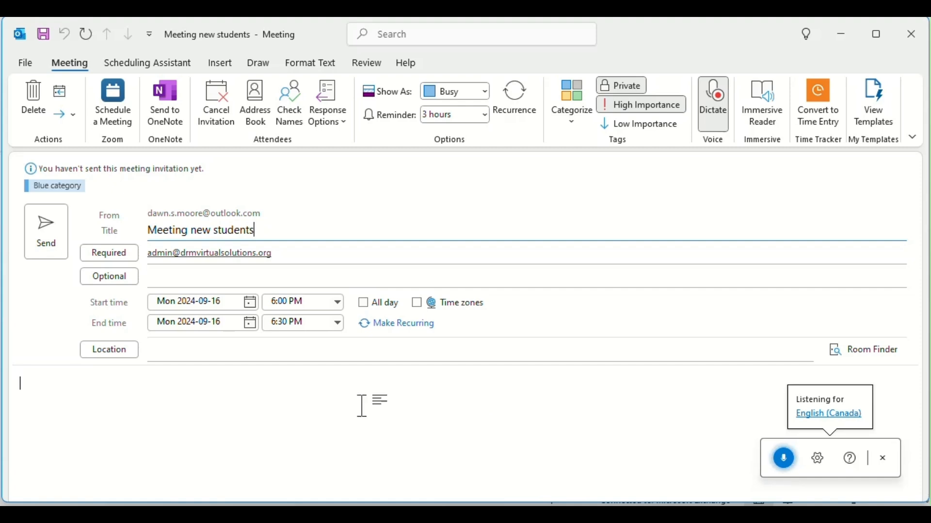
click(37, 391)
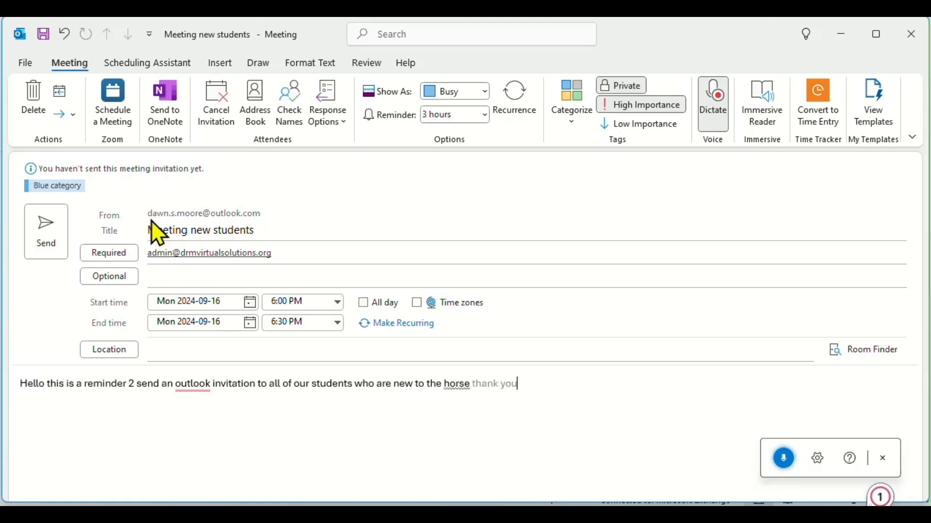
click(788, 458)
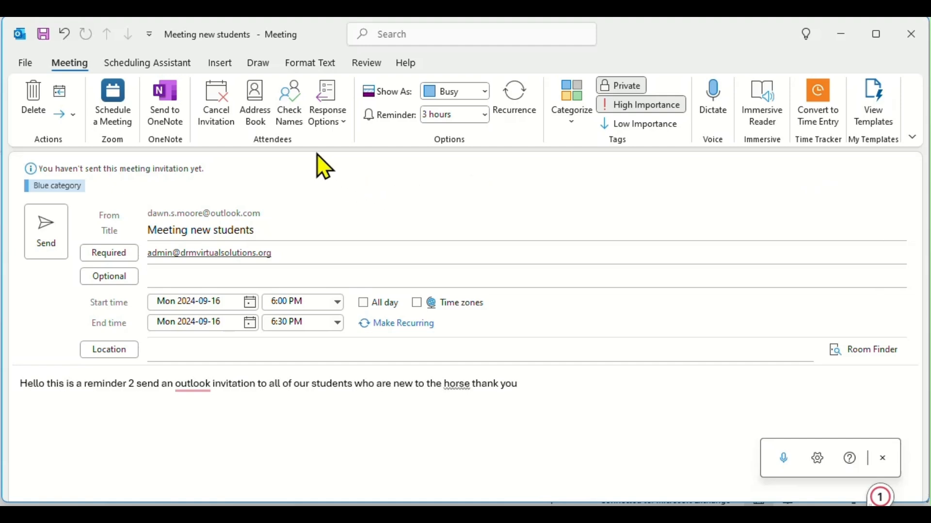
Step: Browse the Insert, Draw and Format Text tabs, adding a new line in the message body
click(222, 66)
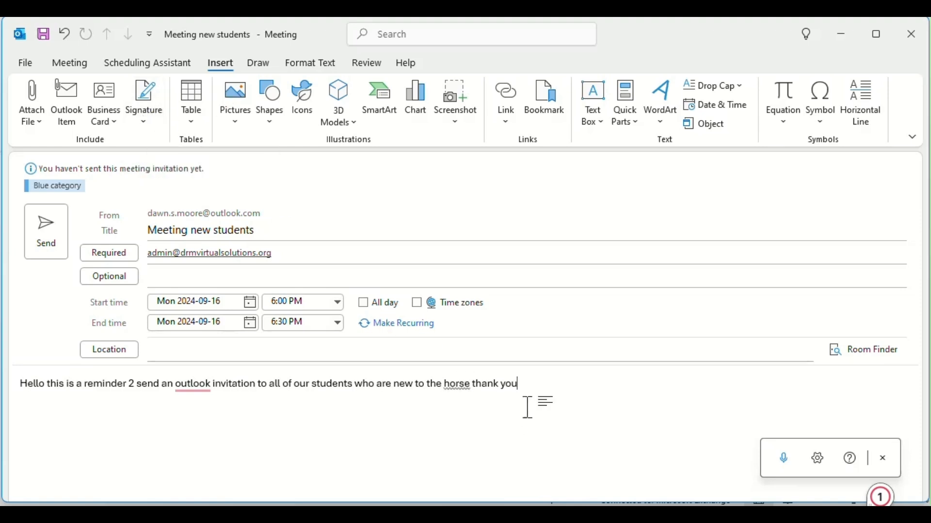
key(Return)
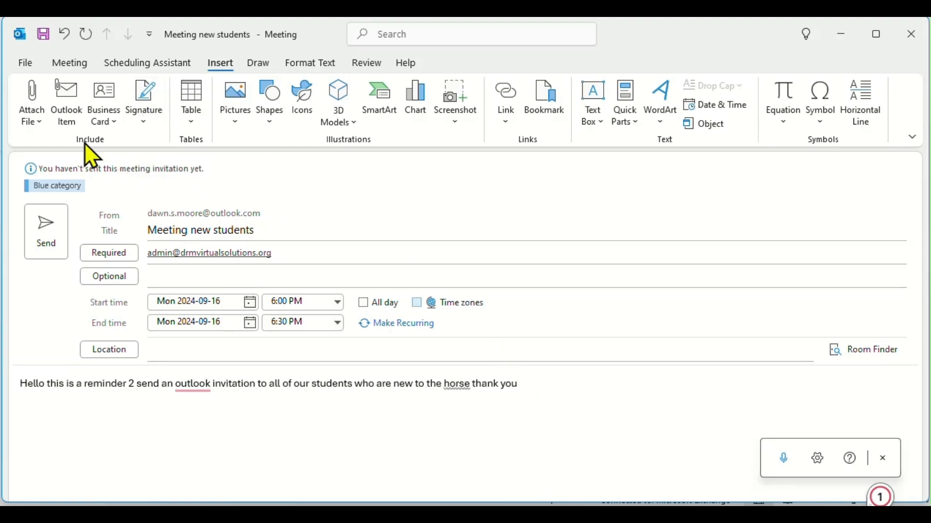
click(33, 125)
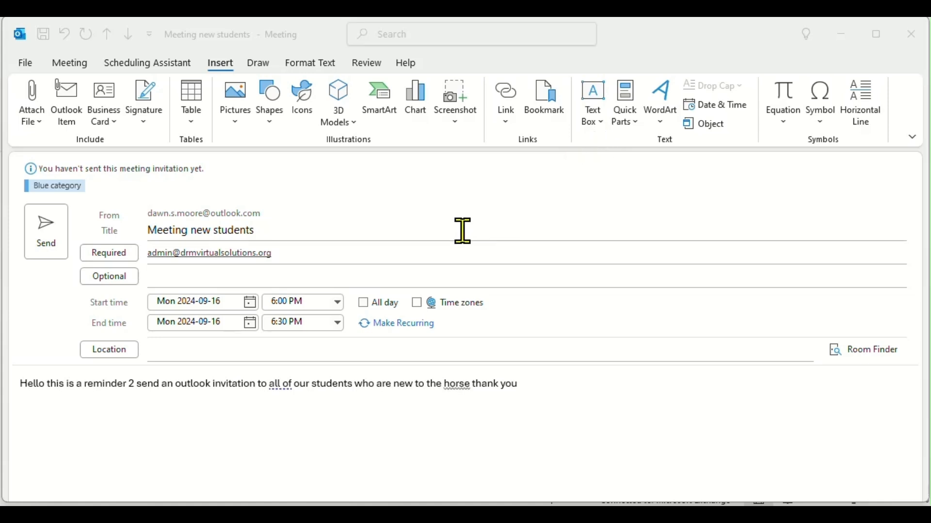
click(255, 67)
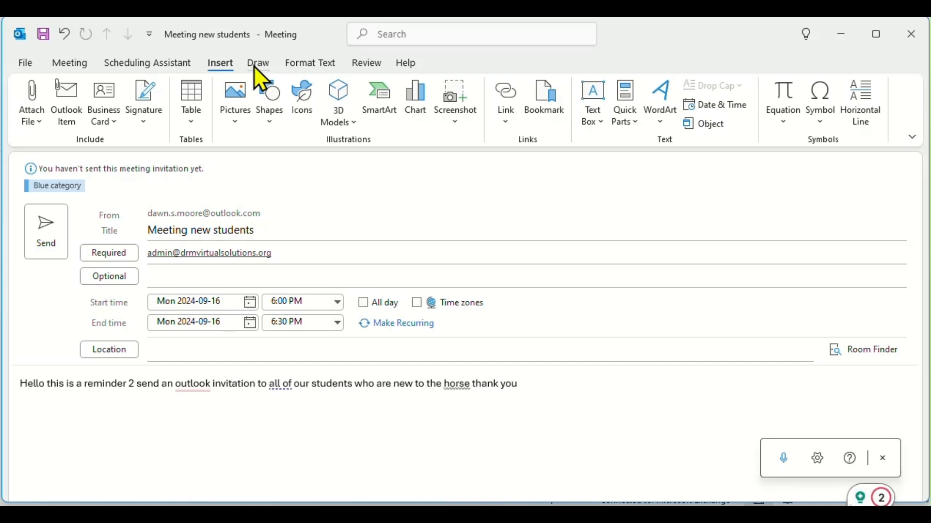
click(254, 64)
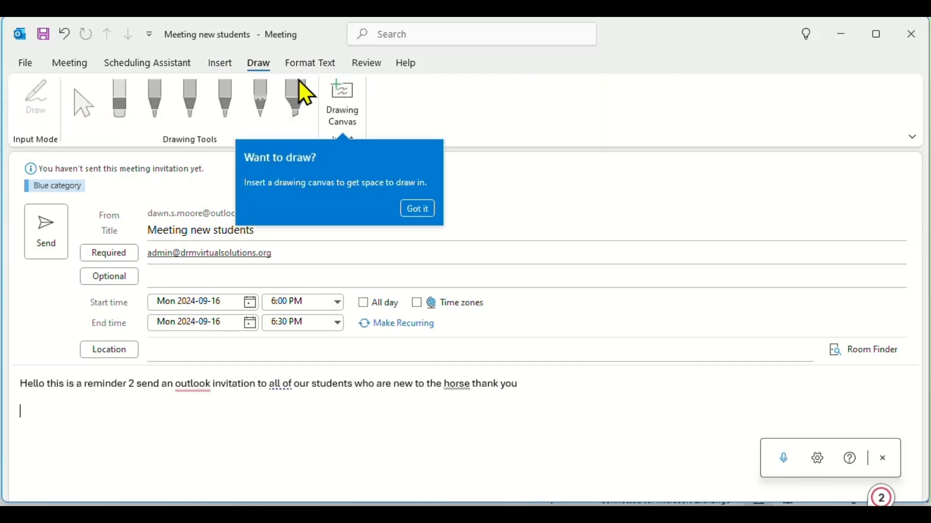
click(303, 63)
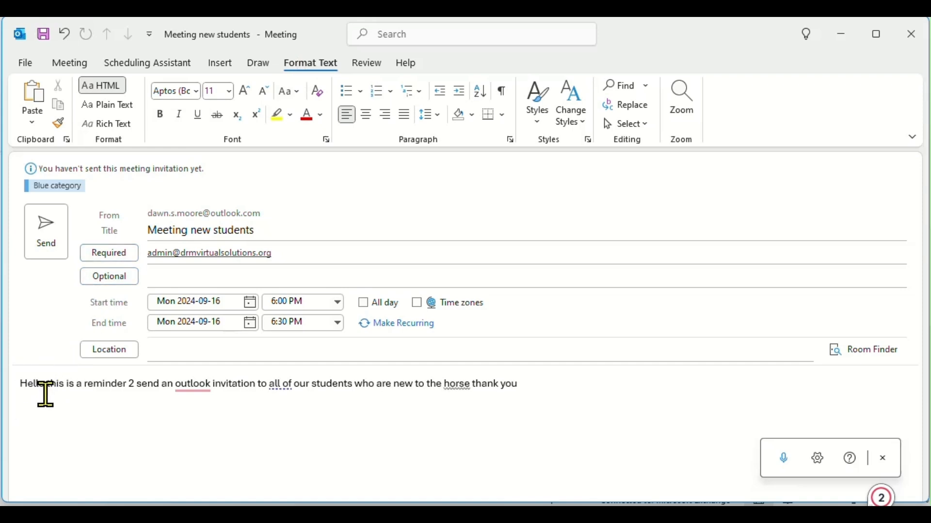
Step: Put the sentence after Hello on its own line and capitalise its first word
key(Return)
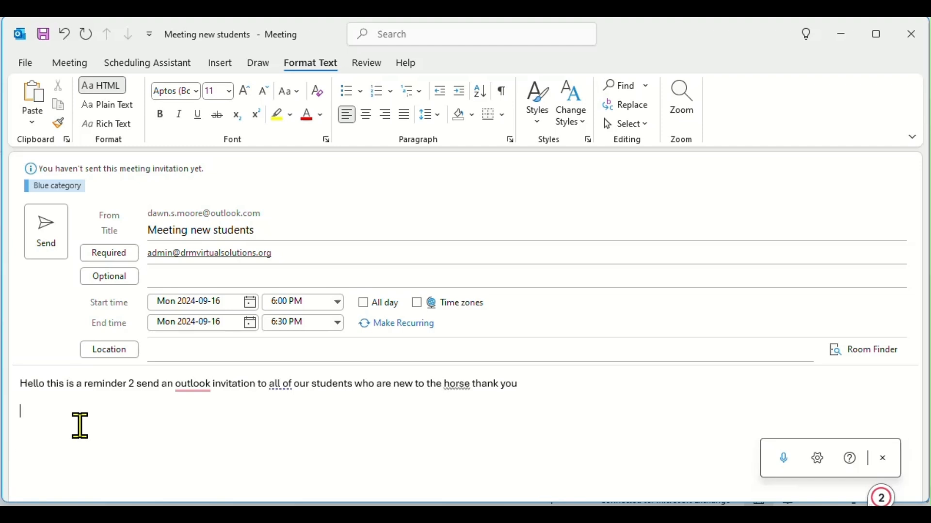
click(48, 387)
key(Return)
key(Delete)
text(T)
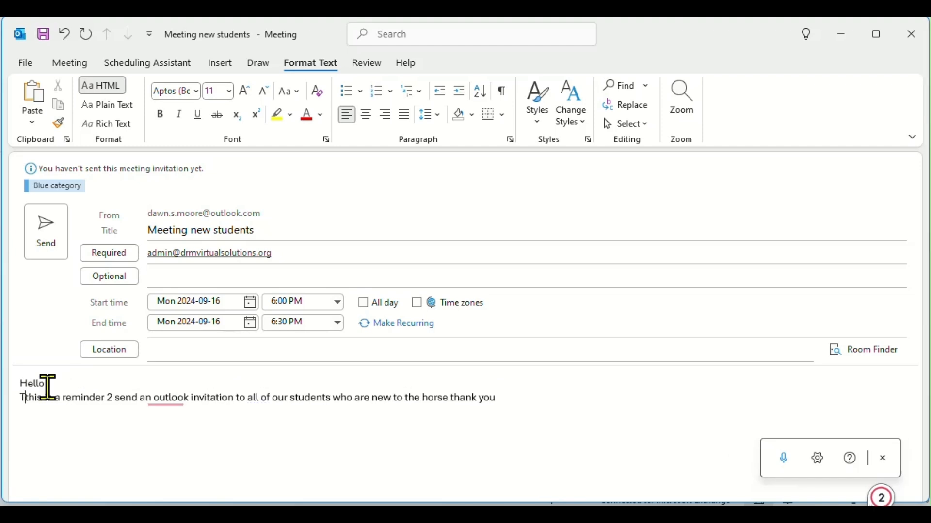
key(Delete)
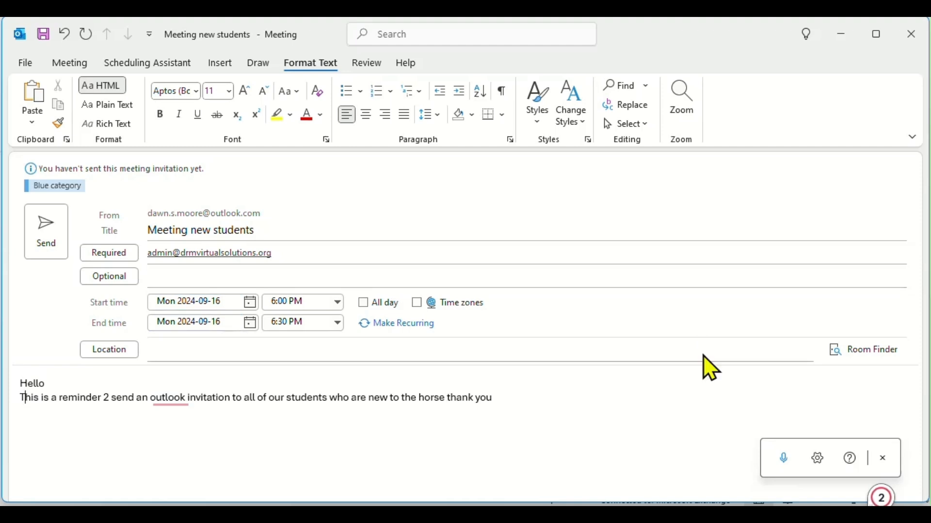
Step: Fix dictation errors: replace the stray 2 with 'to', capitalise Outlook, change 'horse' to 'course'
double_click(108, 400)
text(to)
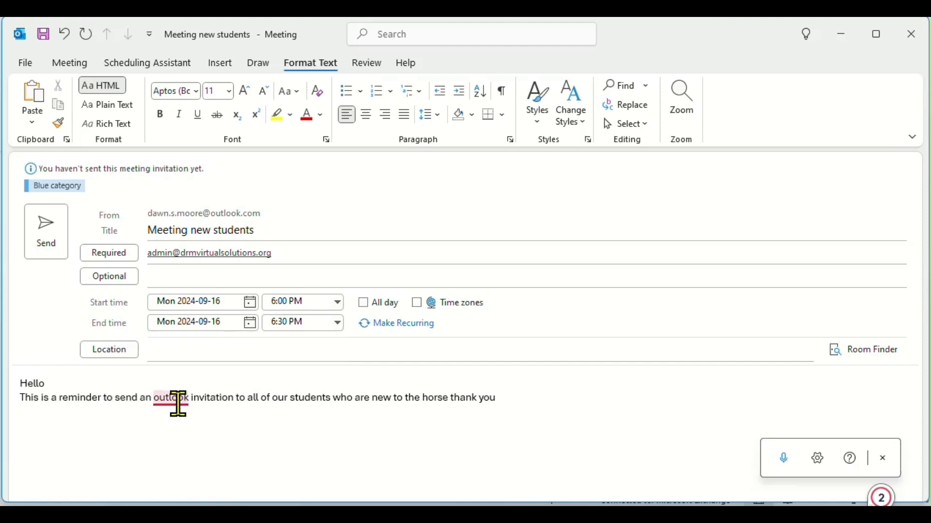
mouse_move(179, 405)
click(175, 438)
double_click(439, 401)
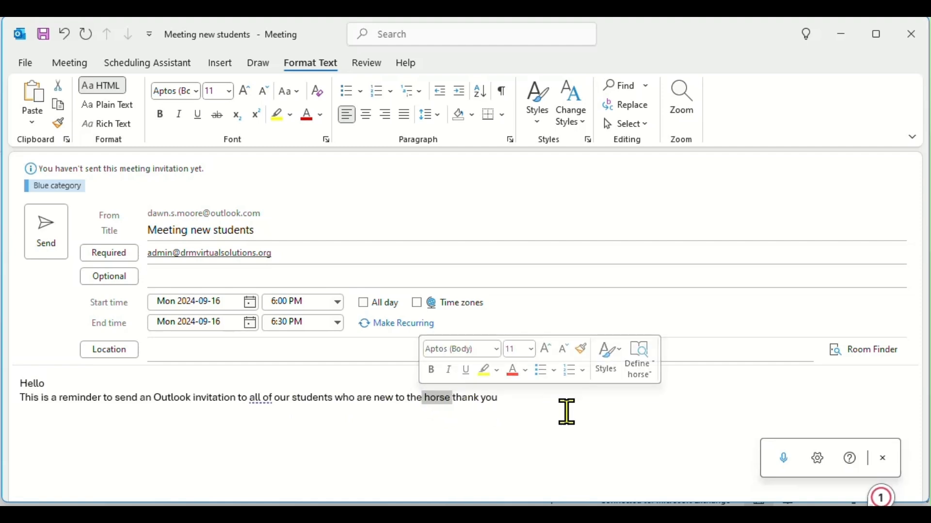
text(course)
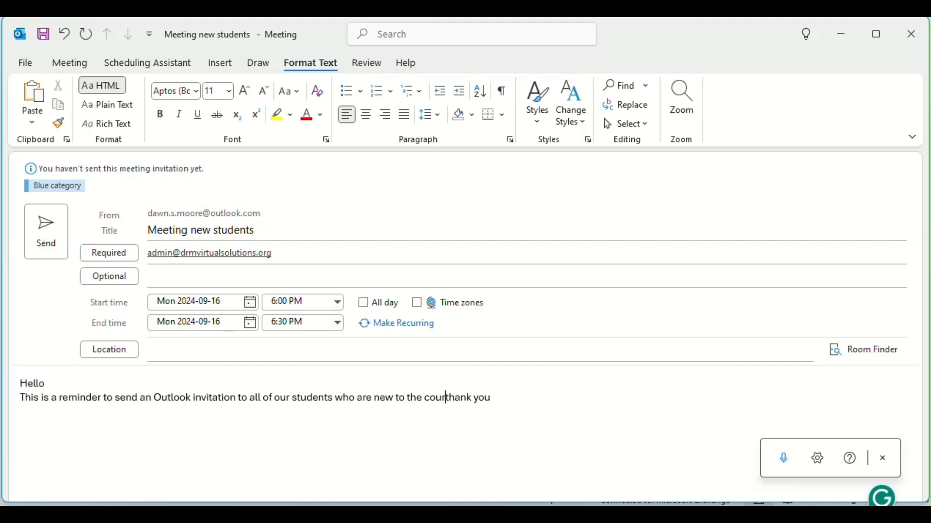
Step: Move 'Thank you' to its own paragraph and fix its typo
key(Return)
key(Return)
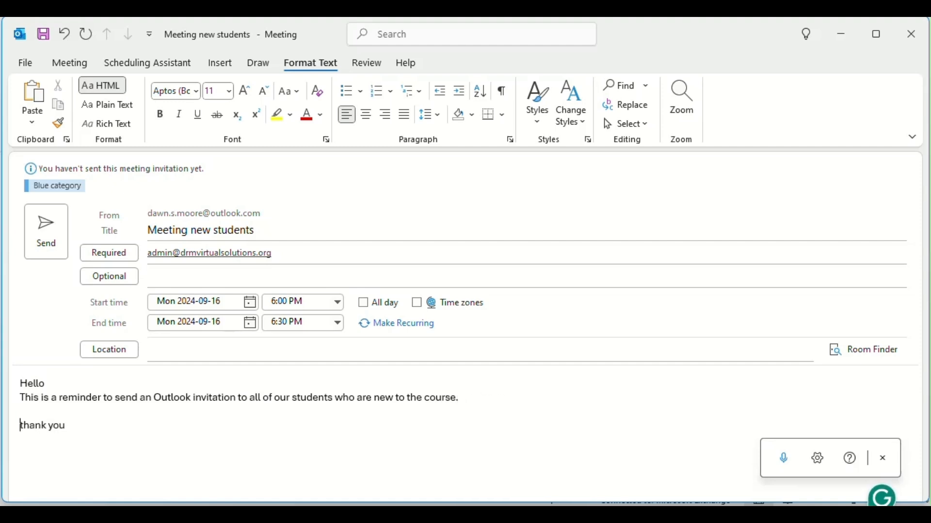
text(T)
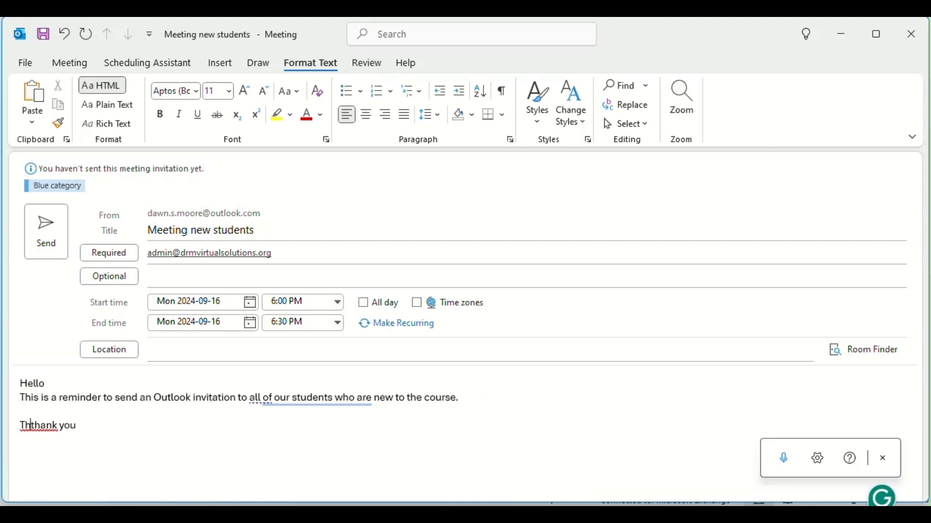
text(h)
key(Delete)
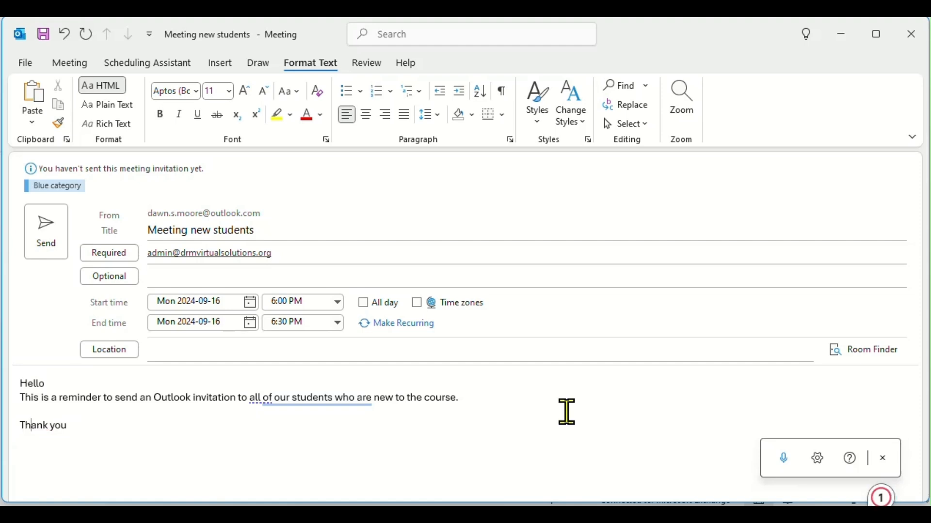
Step: Add a blank line after Hello, accept the suggested rewording, and end the body with 'Thank you.'
click(53, 377)
key(Return)
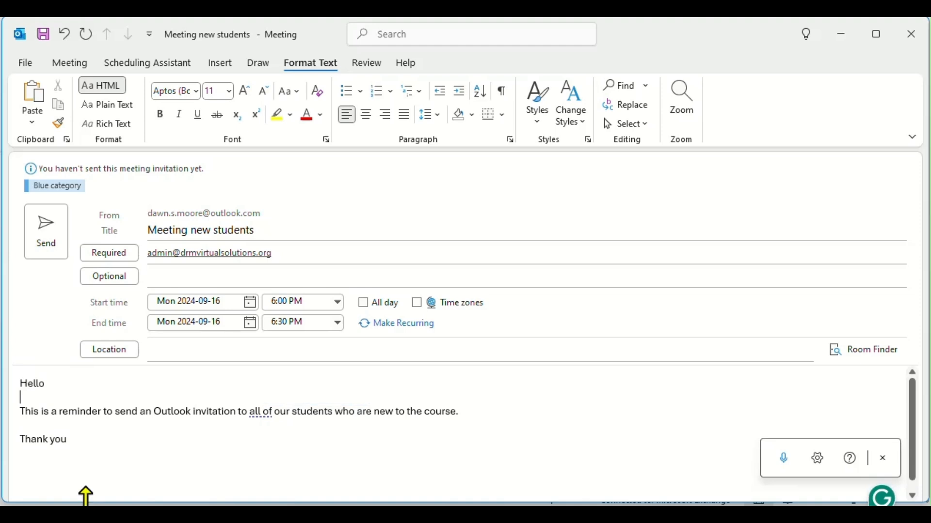
right_click(128, 417)
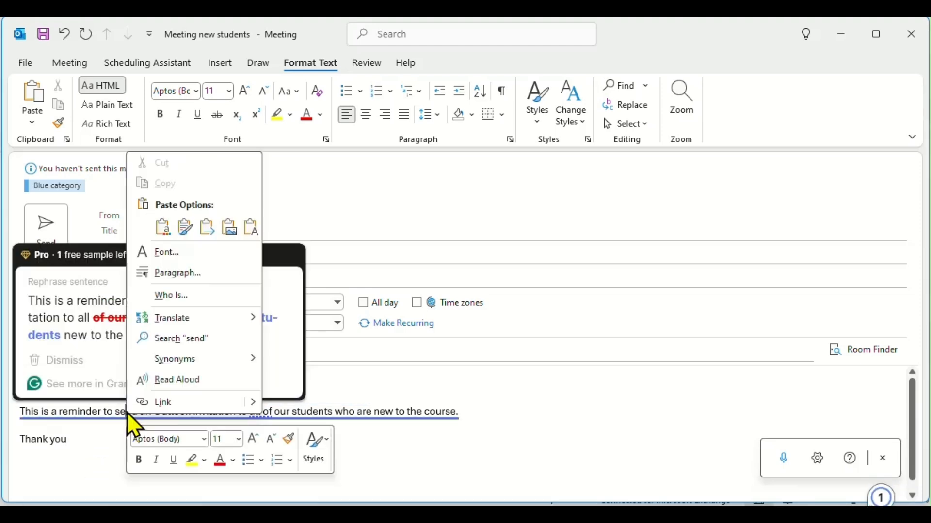
click(71, 303)
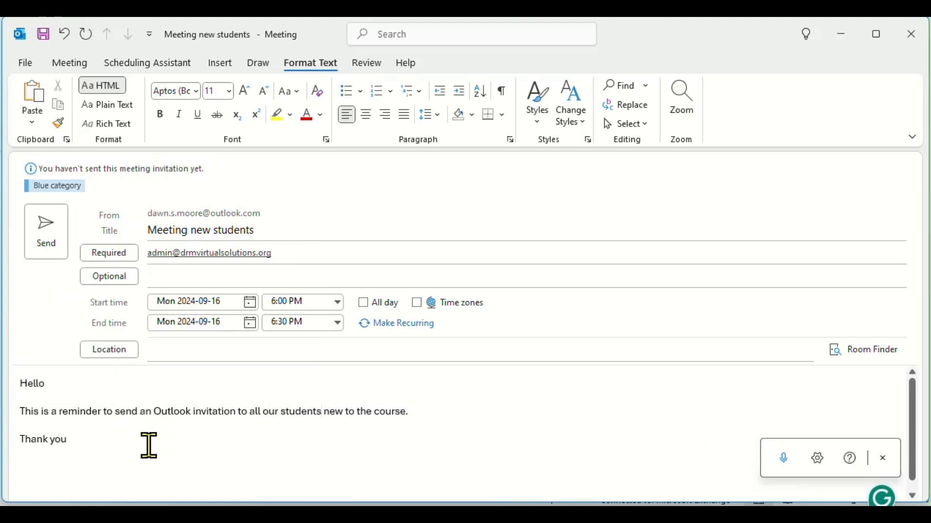
click(98, 438)
text(.)
key(Return)
click(220, 68)
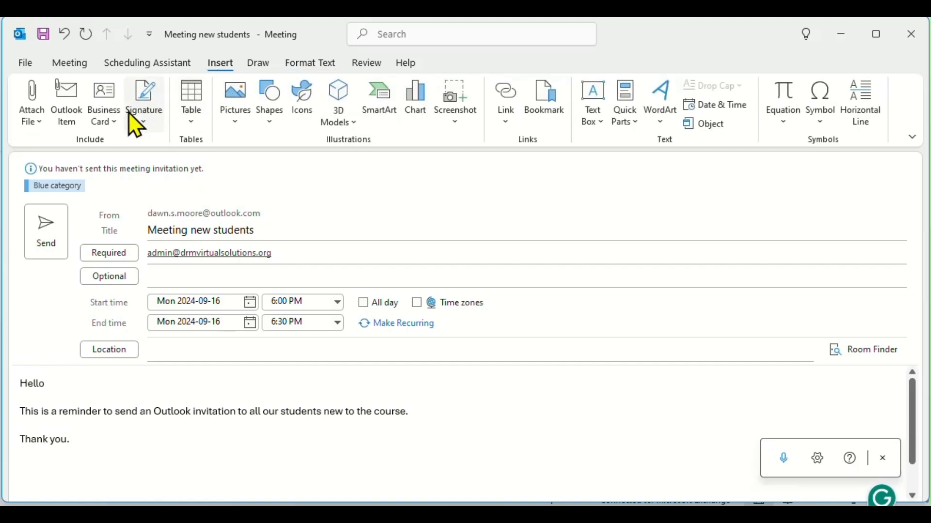
Step: Insert the saved signature at the end of the invitation and scroll through the body to check it
click(141, 121)
click(152, 151)
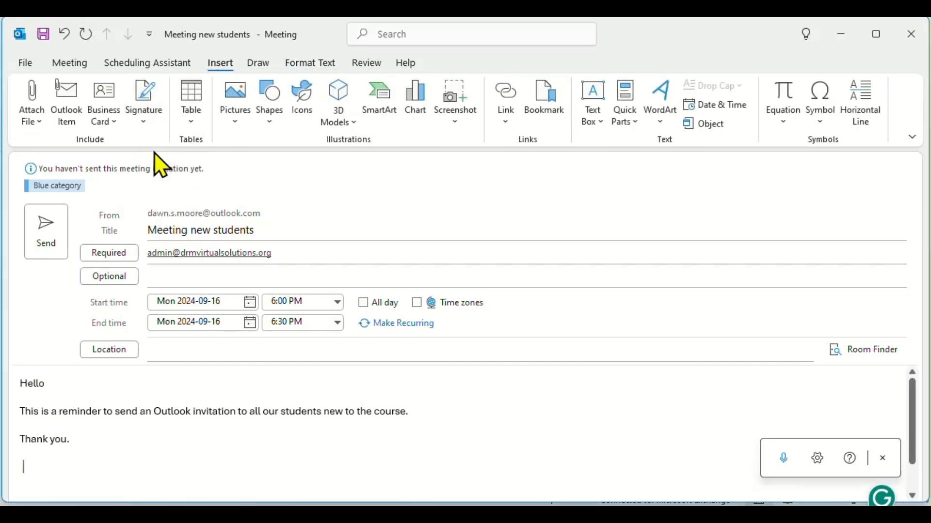
scroll(174, 474, down, 3)
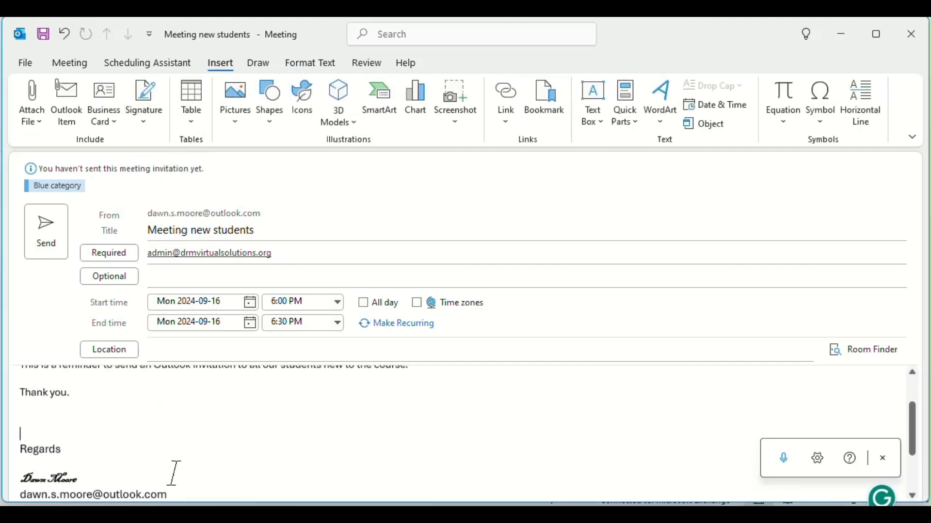
scroll(182, 463, up, 3)
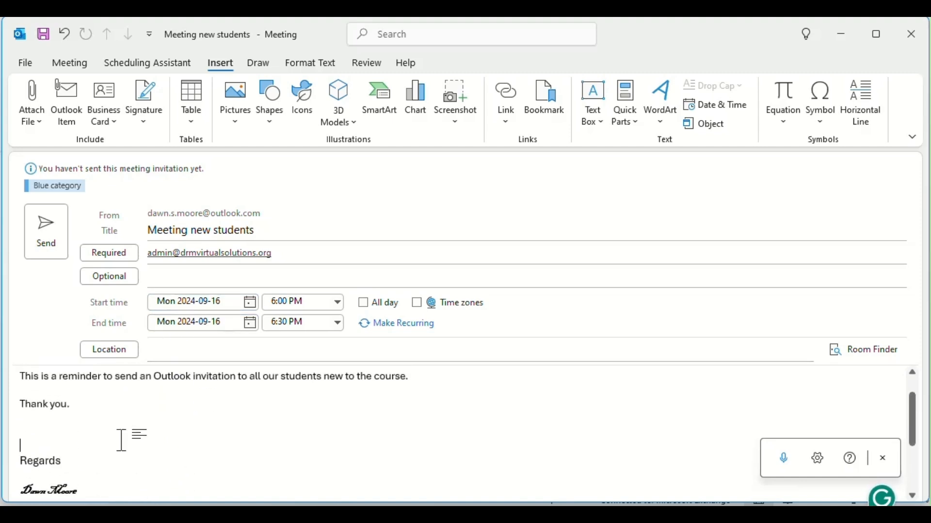
scroll(121, 440, down, 2)
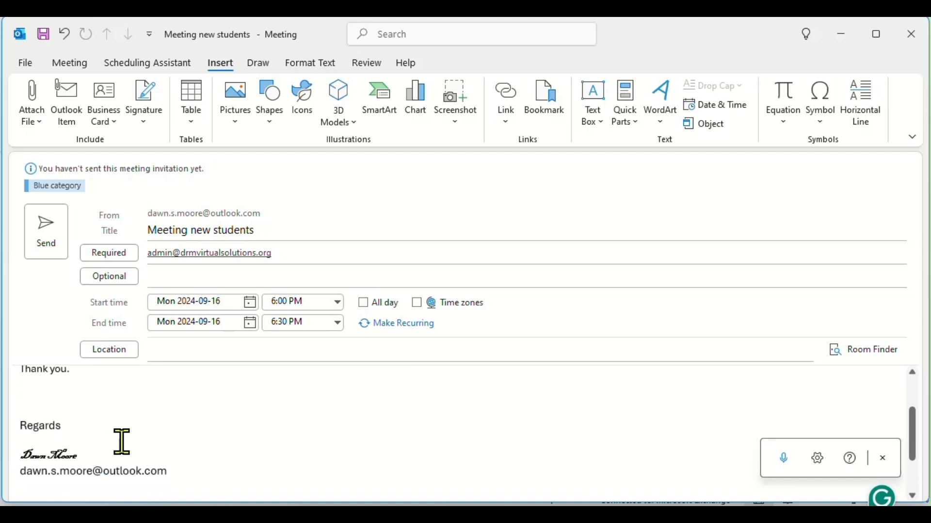
scroll(122, 441, up, 1)
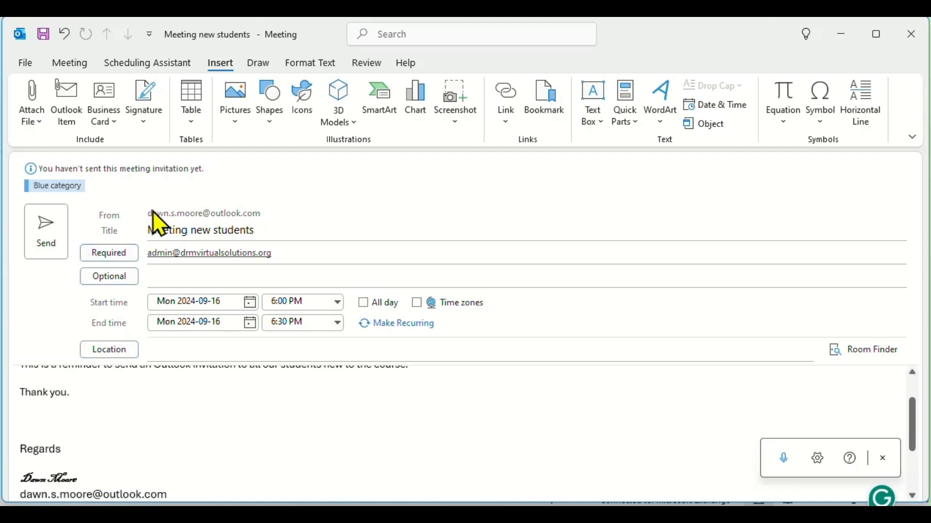
scroll(130, 381, up, 2)
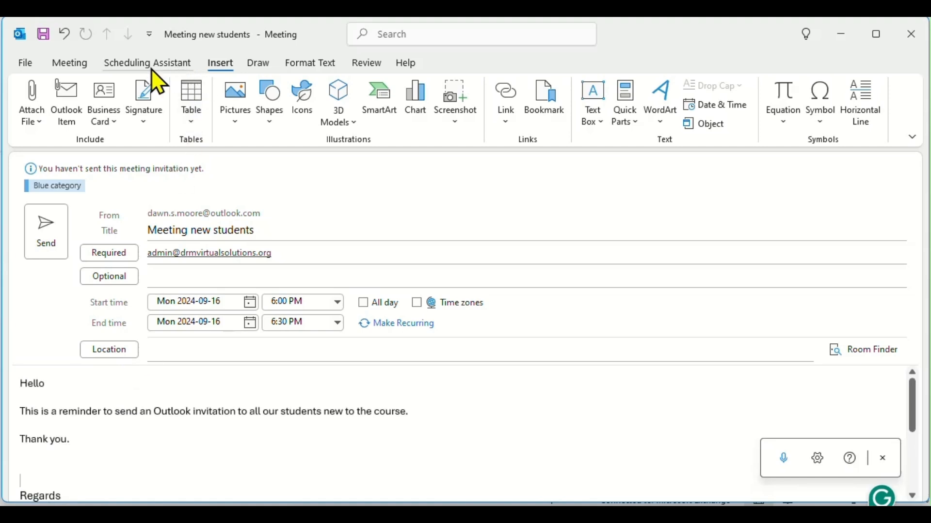
click(89, 77)
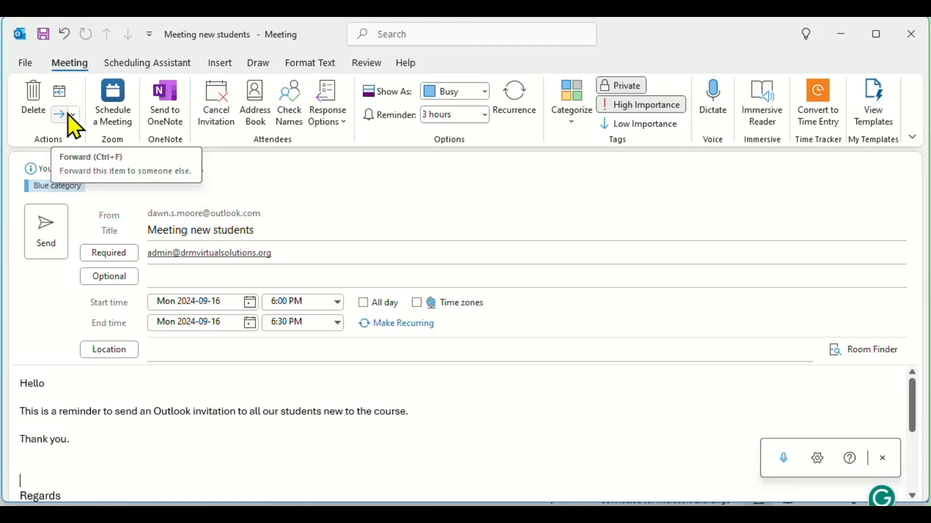
Step: Cancel the invitation to drop the attendees, then dismiss the Send to OneNote options without sending
click(209, 95)
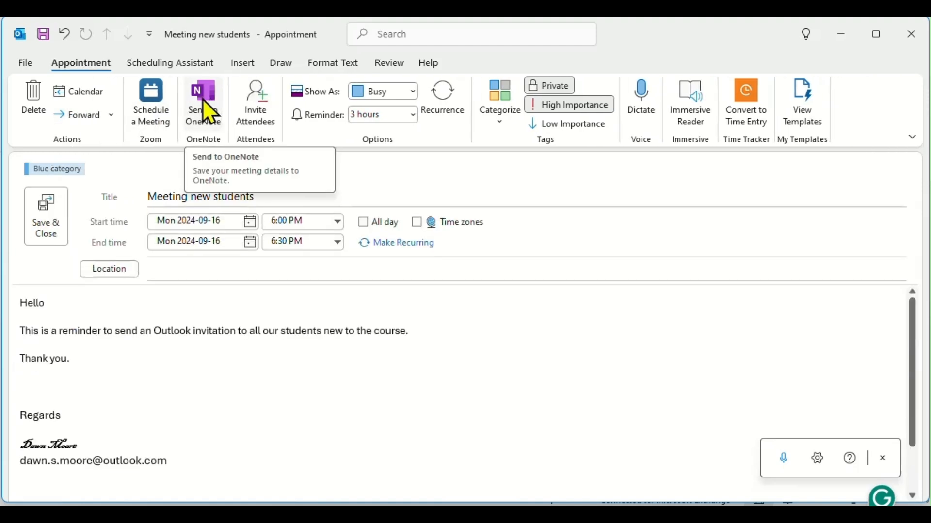
click(205, 104)
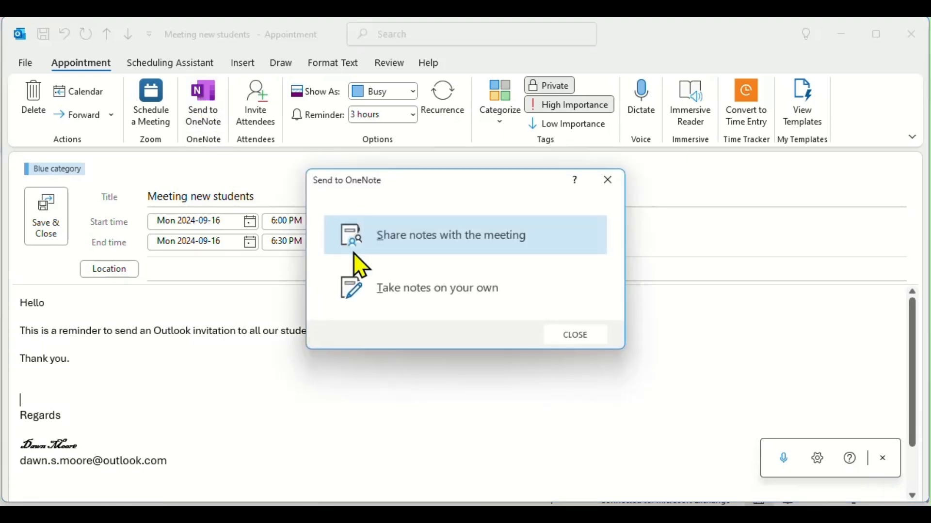
click(571, 334)
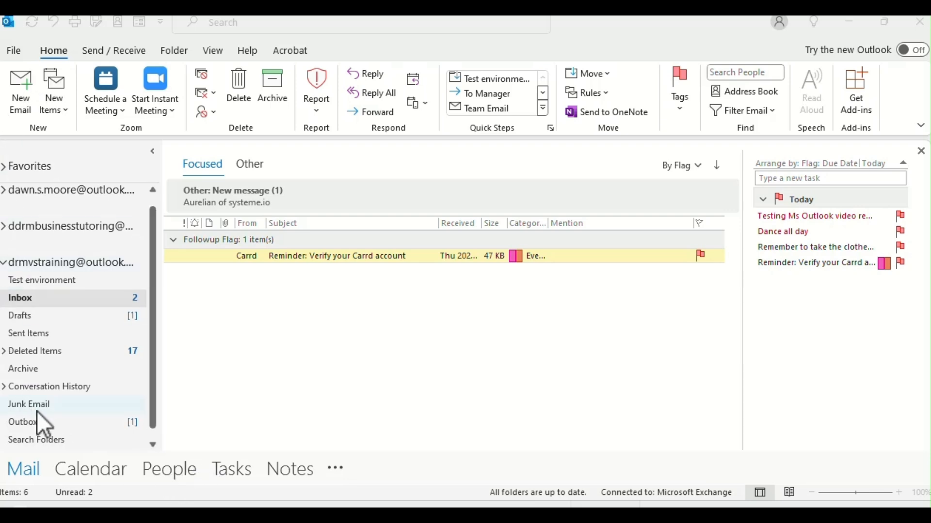
Step: In People, select the empty third Contacts folder and start a blank New Contact form
click(164, 469)
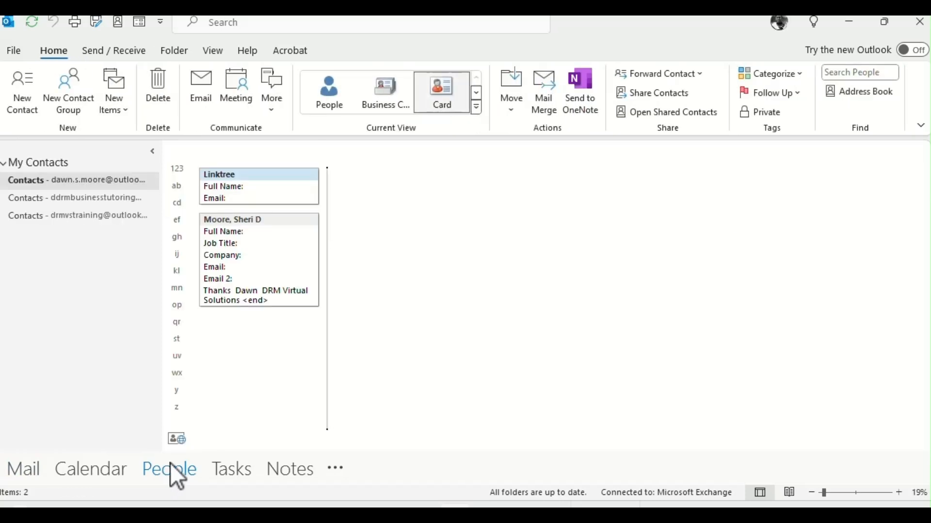
mouse_move(175, 458)
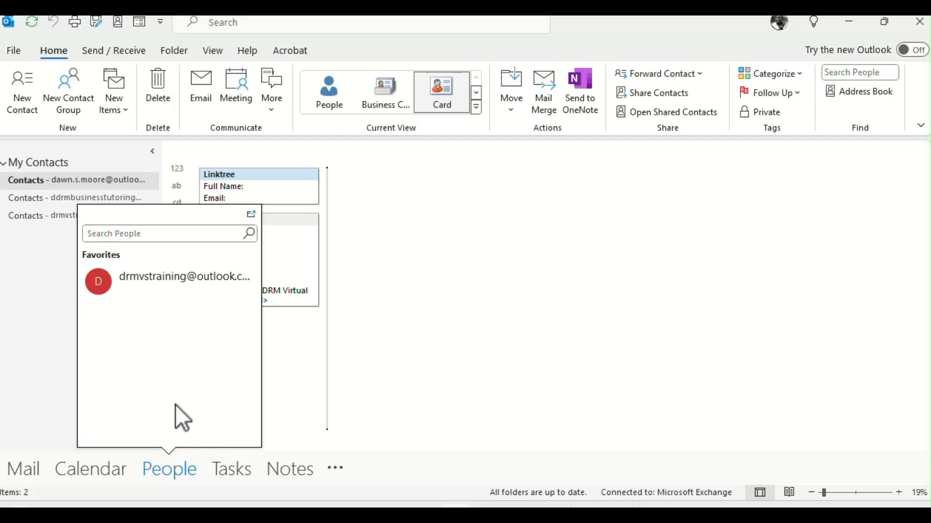
click(24, 100)
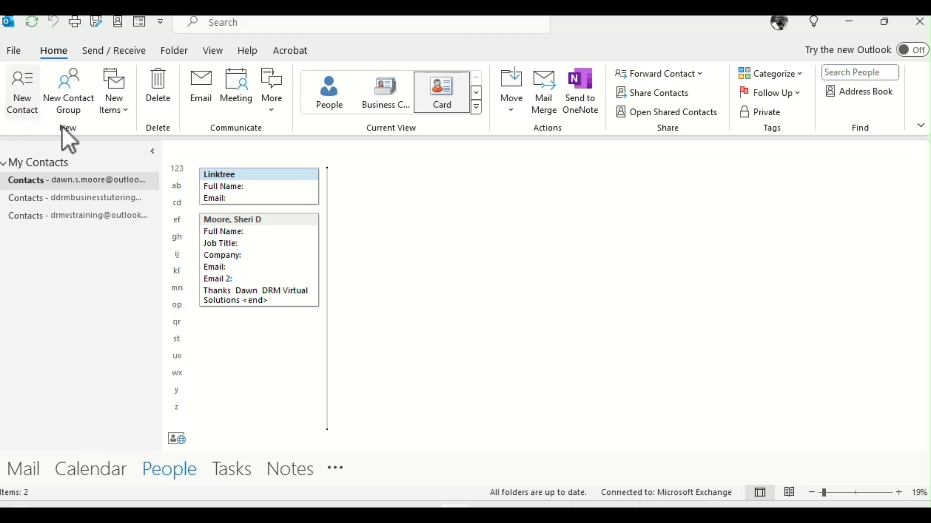
click(80, 217)
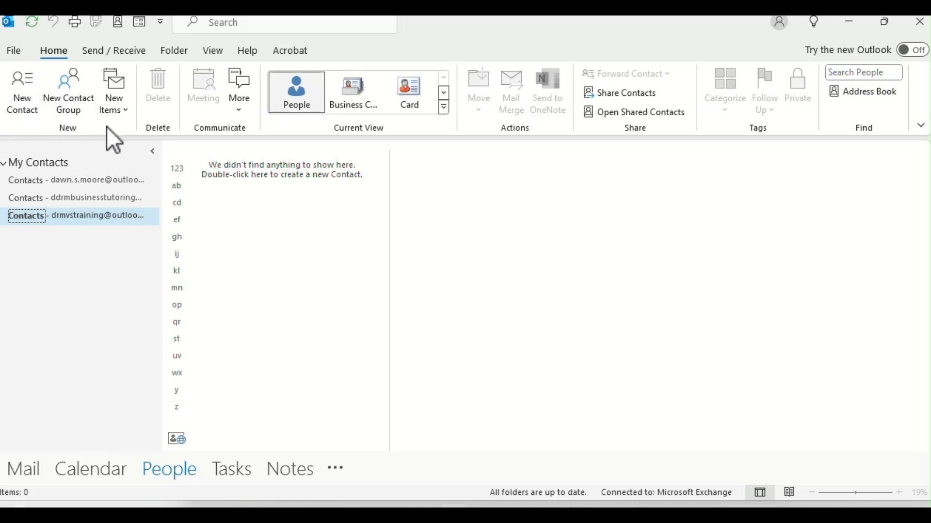
click(19, 88)
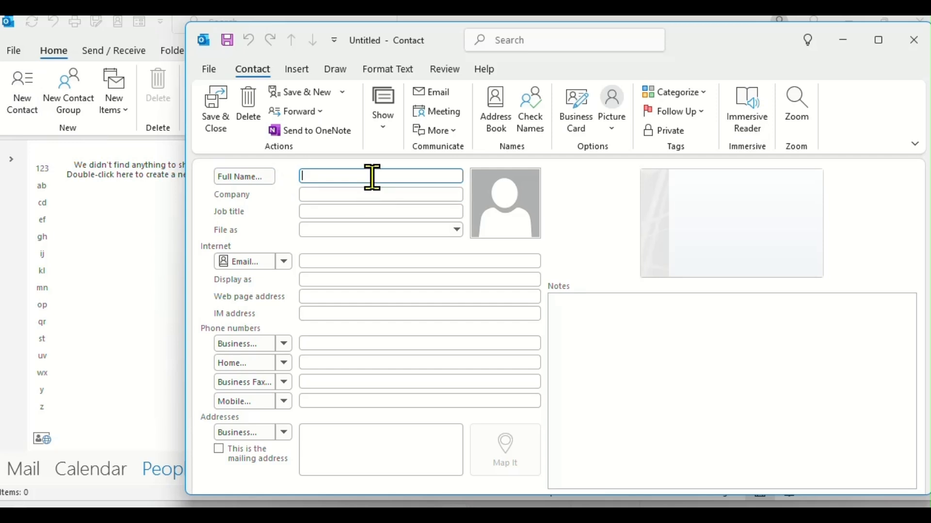
Step: Enter job title CEO and the contact's e-mail address, resolving the suggested entry
text(E)
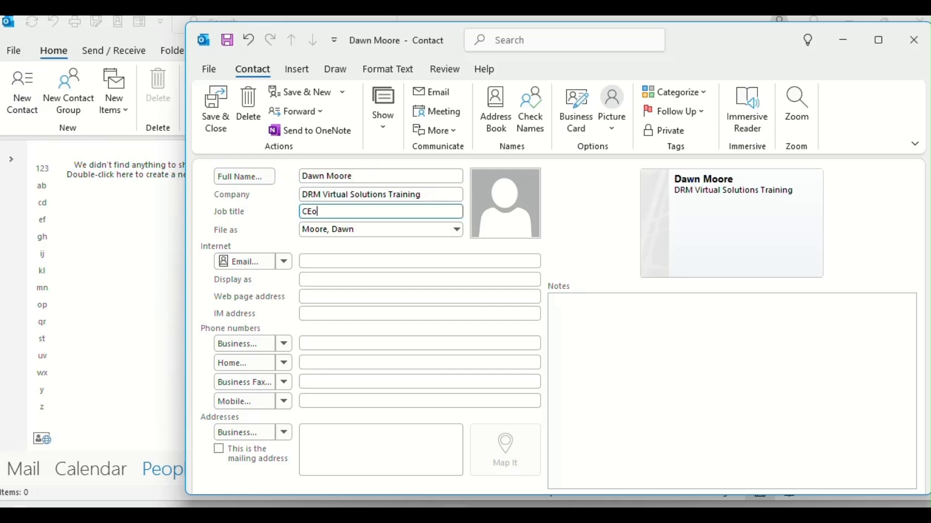
text(O)
key(Tab)
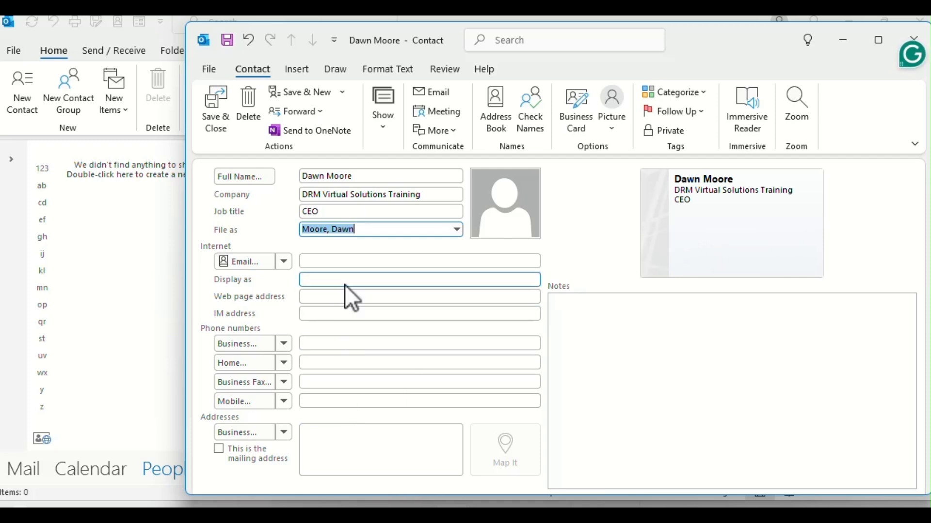
click(350, 260)
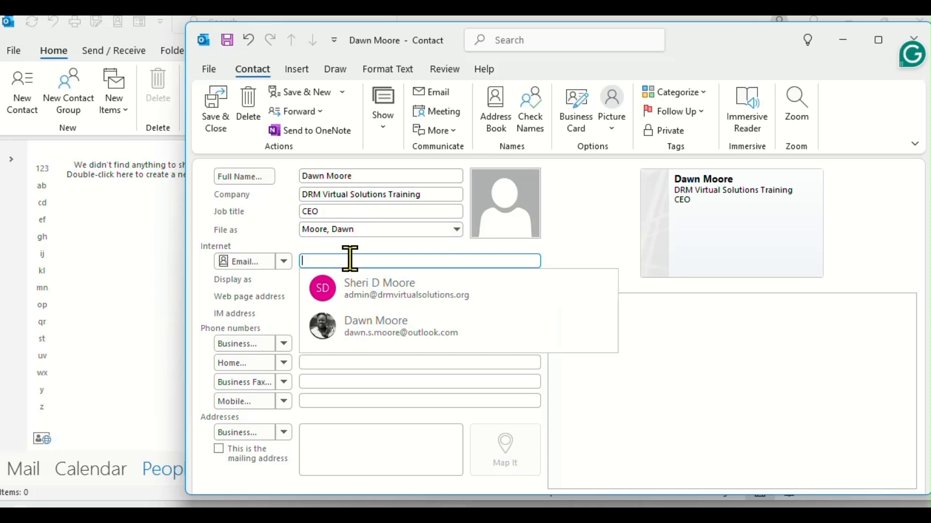
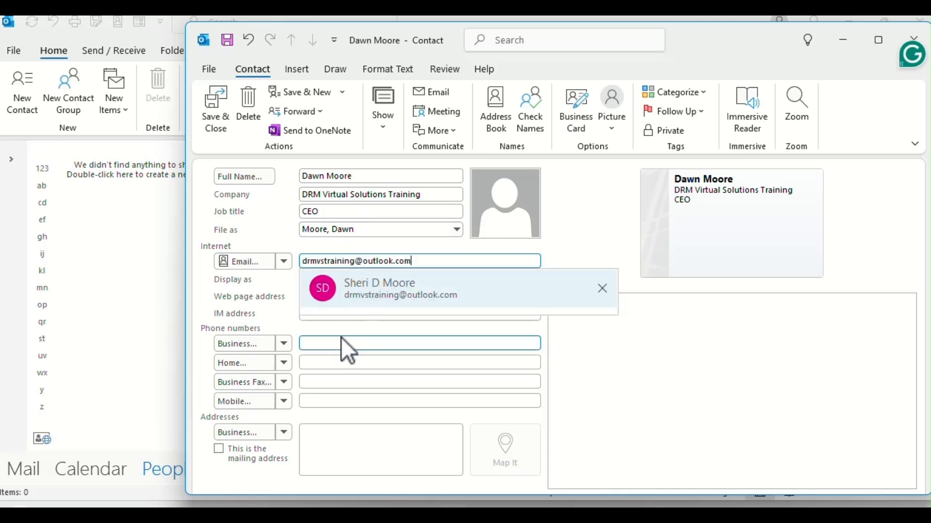
click(357, 298)
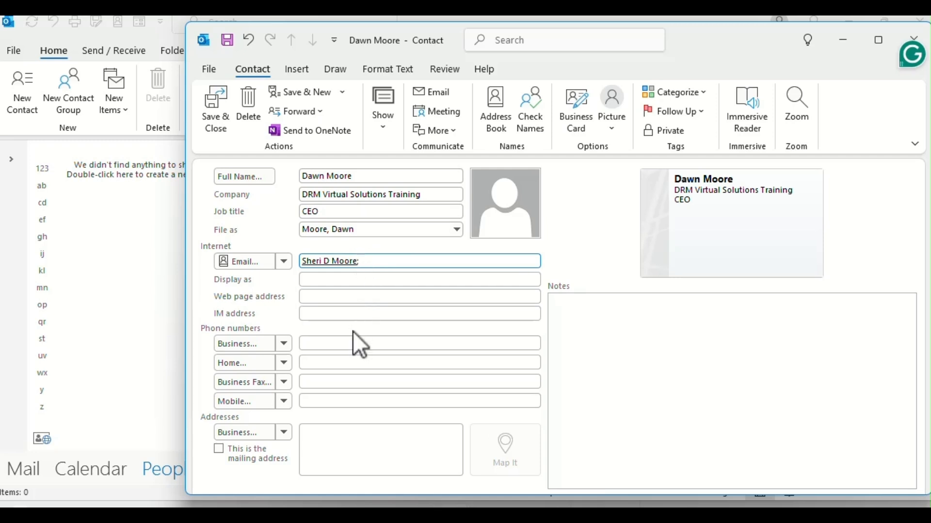
click(316, 440)
Step: Look over the notes area and Insert options, then save and close the contact
click(567, 310)
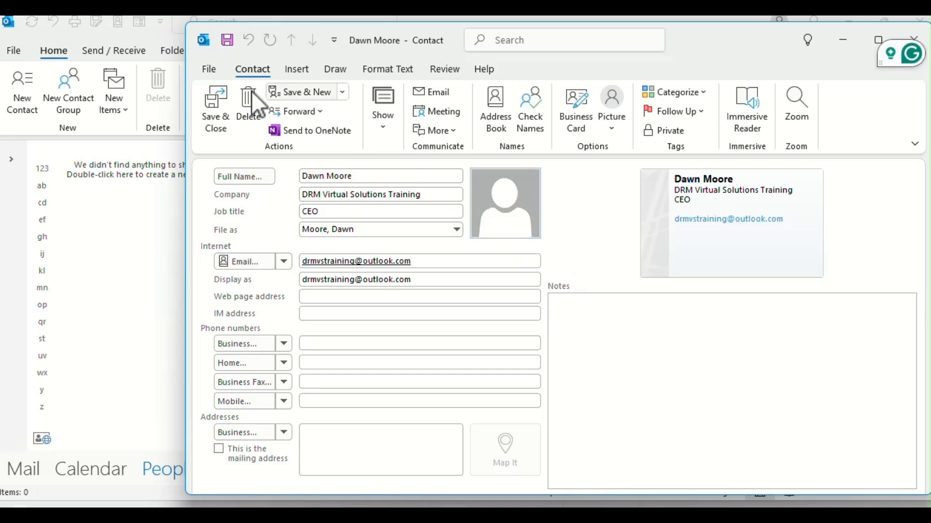
click(302, 70)
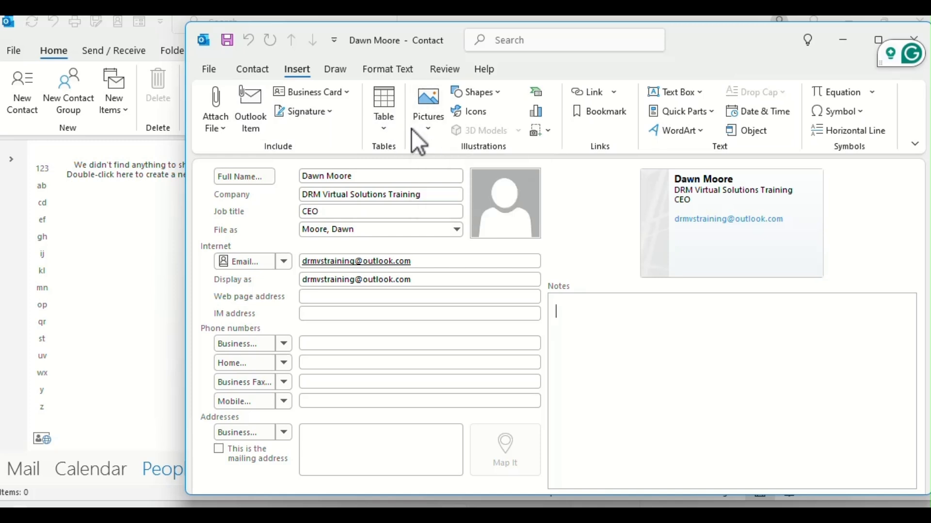
click(255, 69)
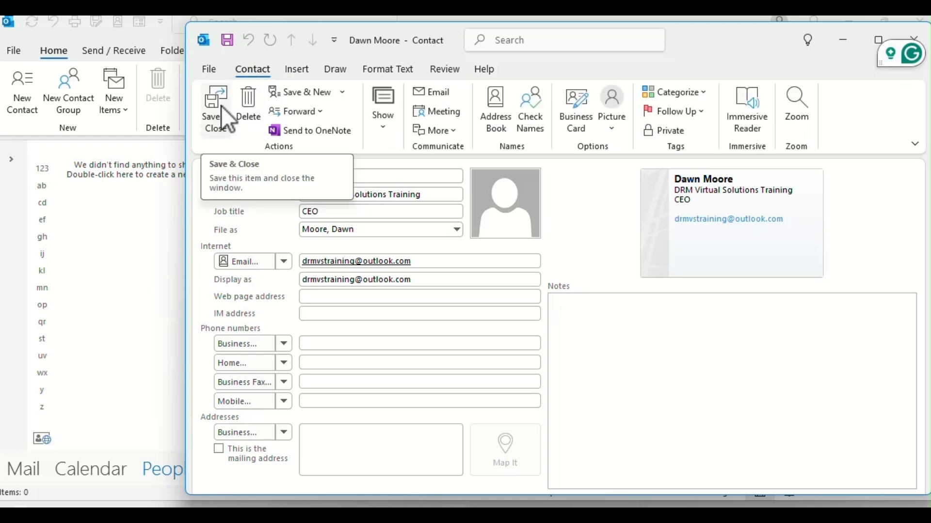
click(227, 120)
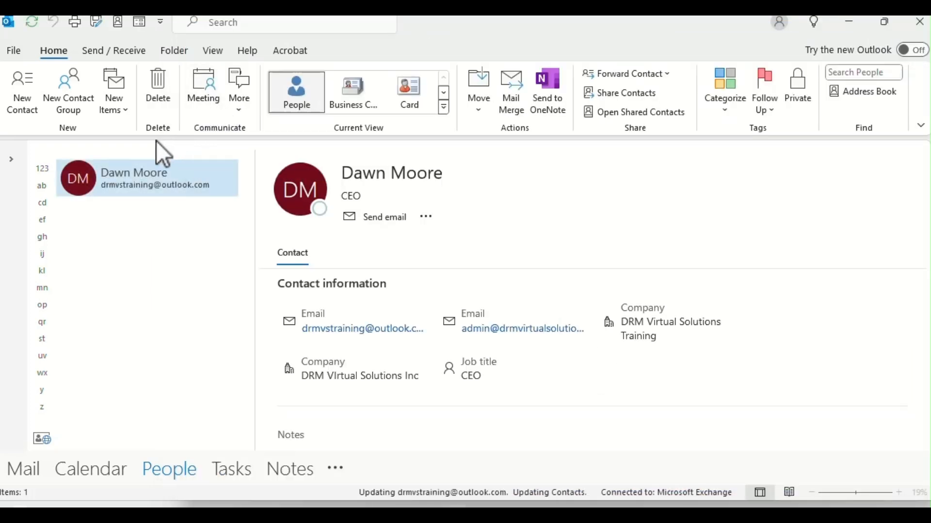
Step: Start another contact with the person's full name and company DRMVirtual Solutions Training
click(21, 104)
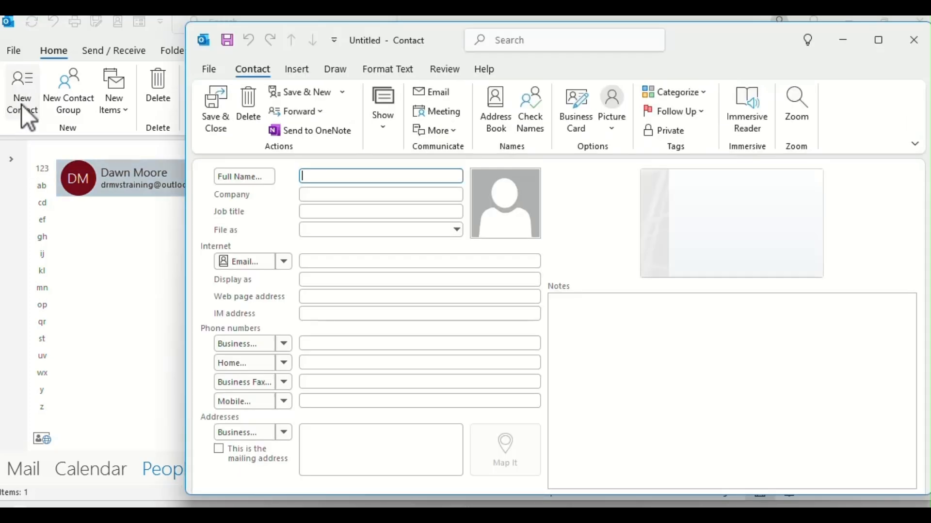
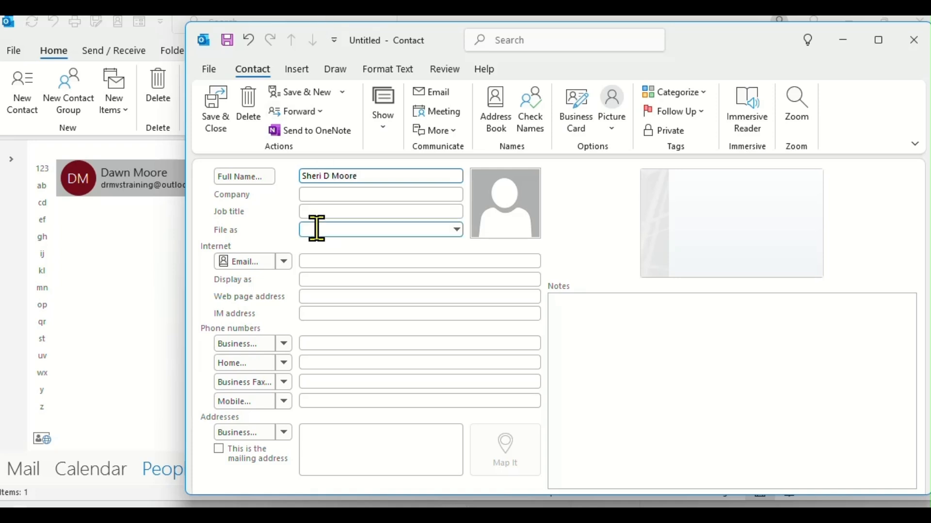
click(327, 196)
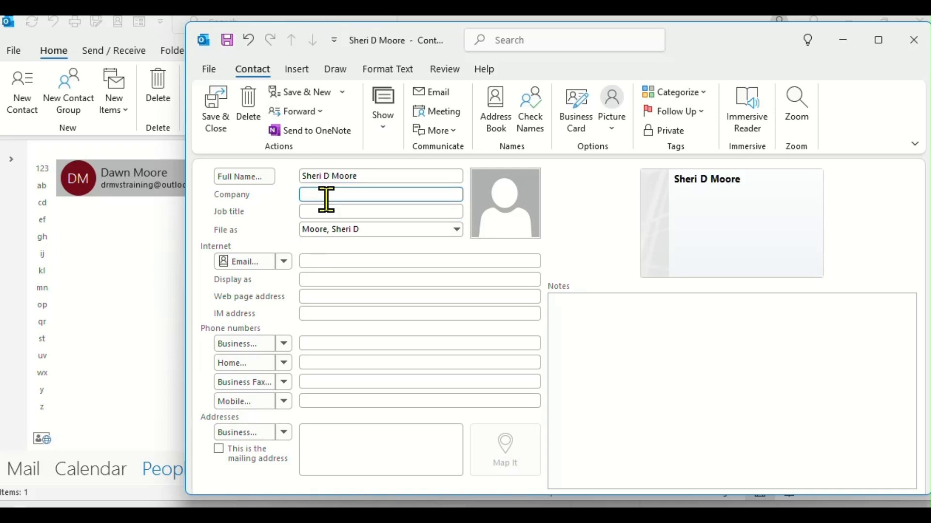
text(DRM)
text(Virtual Solutions Training)
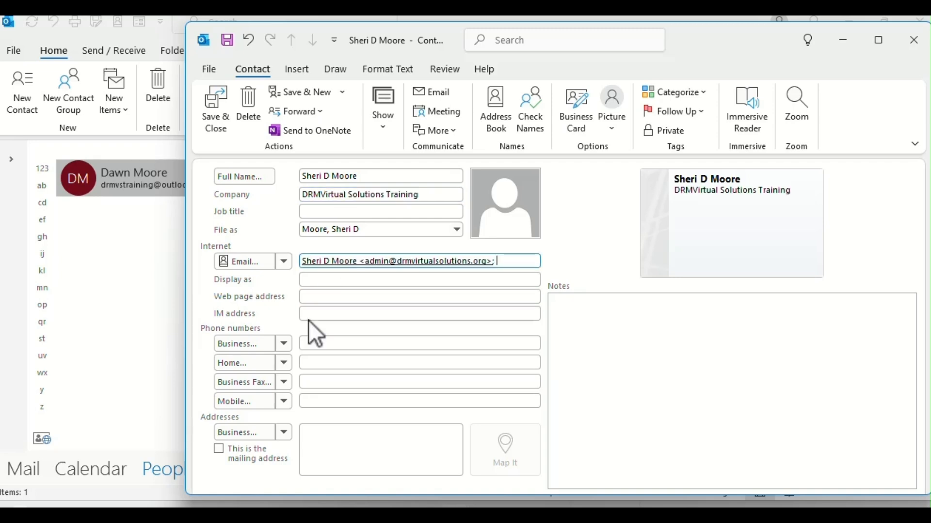
click(309, 316)
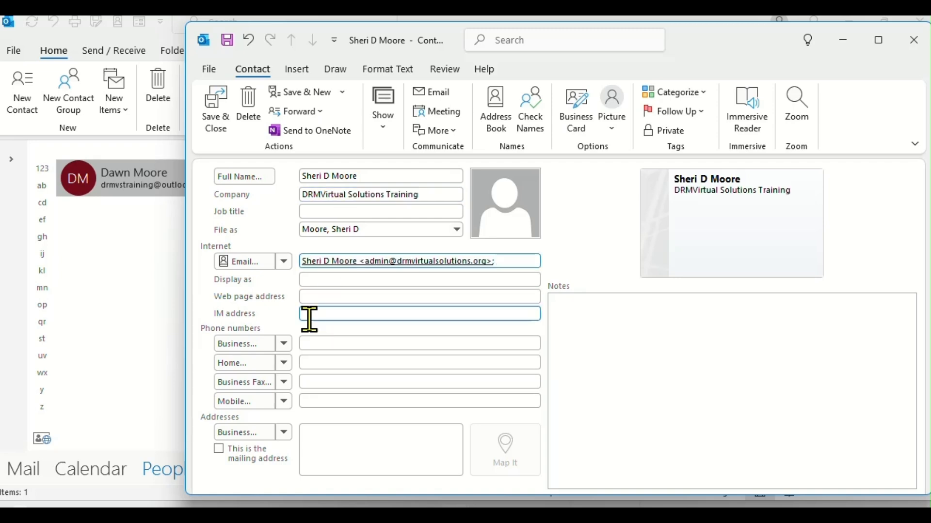
Step: Add job title Administrative Assistant and a business phone number, then save and close
click(337, 212)
text(Administrative Assistant)
key(Tab)
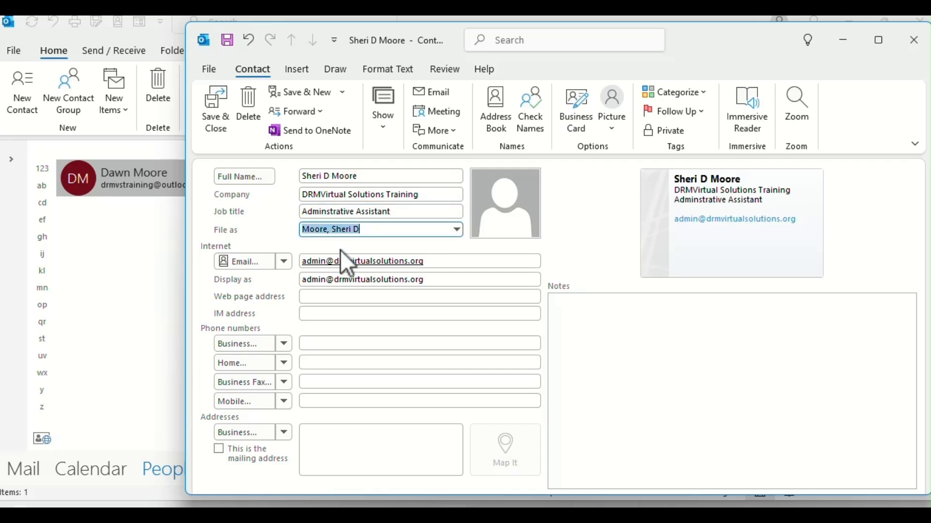
click(314, 344)
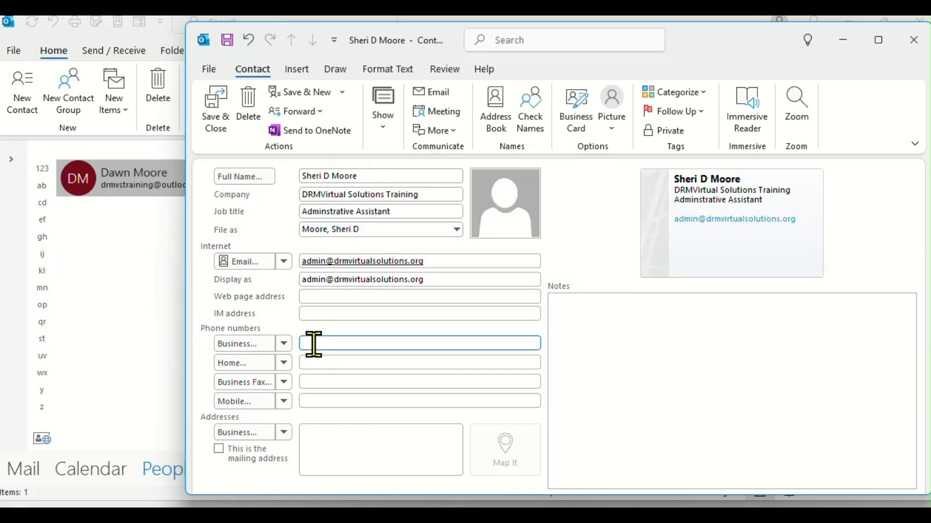
text(555-5555)
click(389, 464)
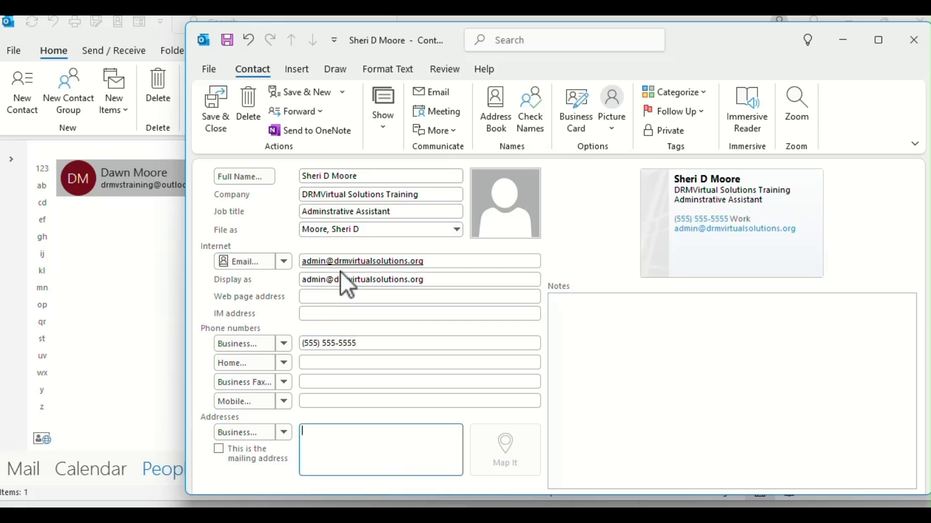
click(215, 100)
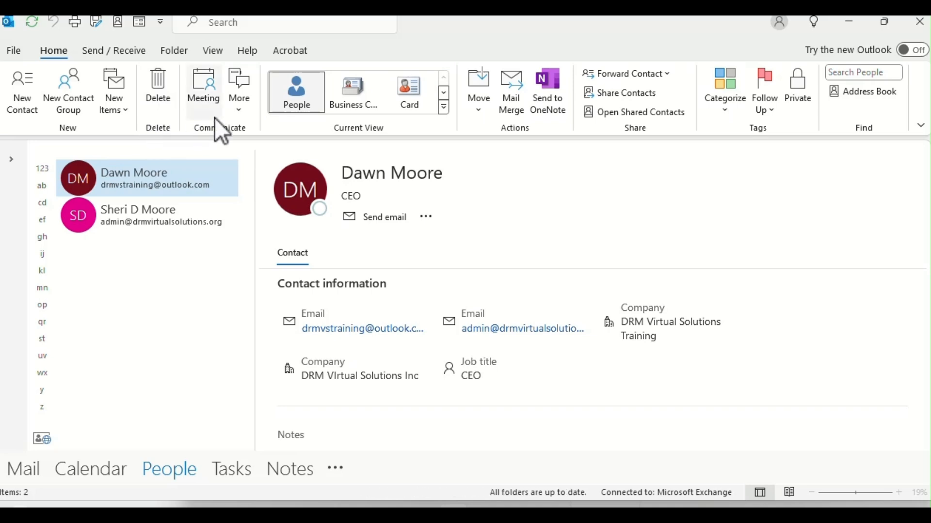
Step: Create a meeting titled Test Environment with the saved contact picked from the Address Book
click(206, 91)
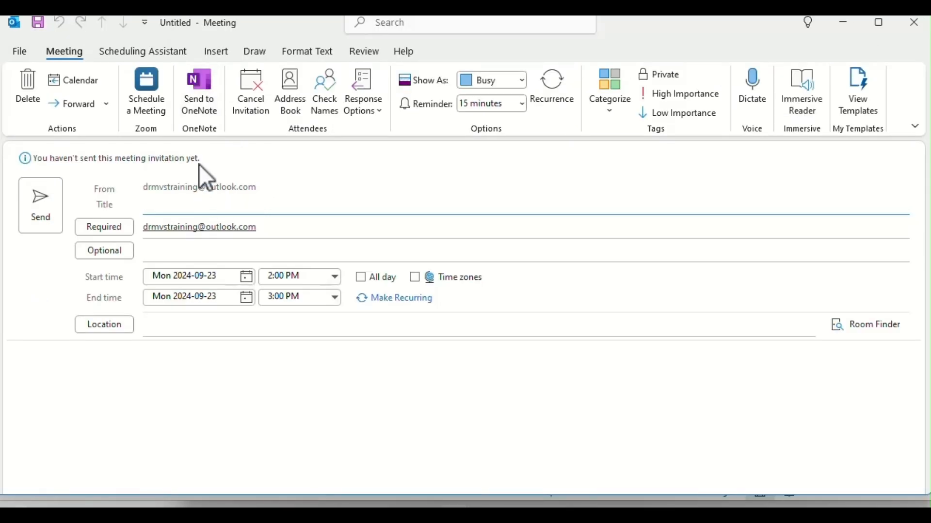
click(298, 117)
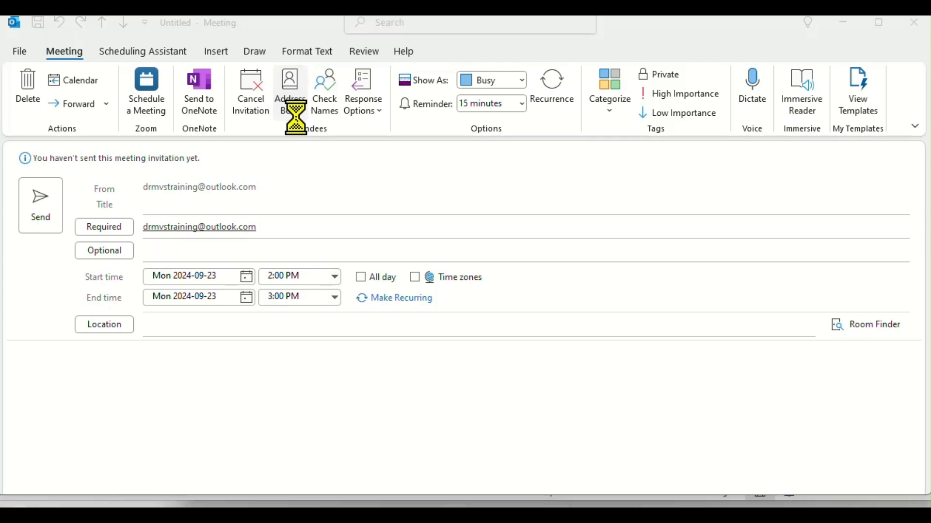
click(291, 193)
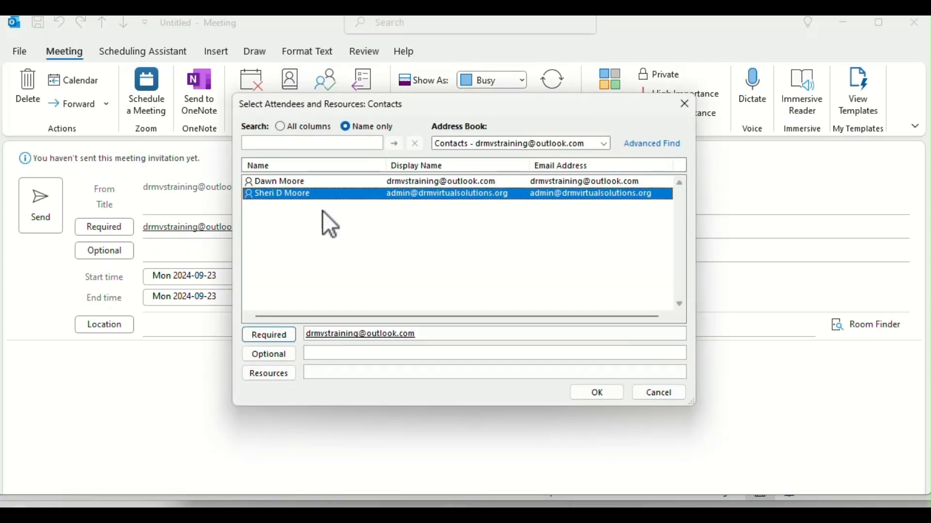
click(597, 393)
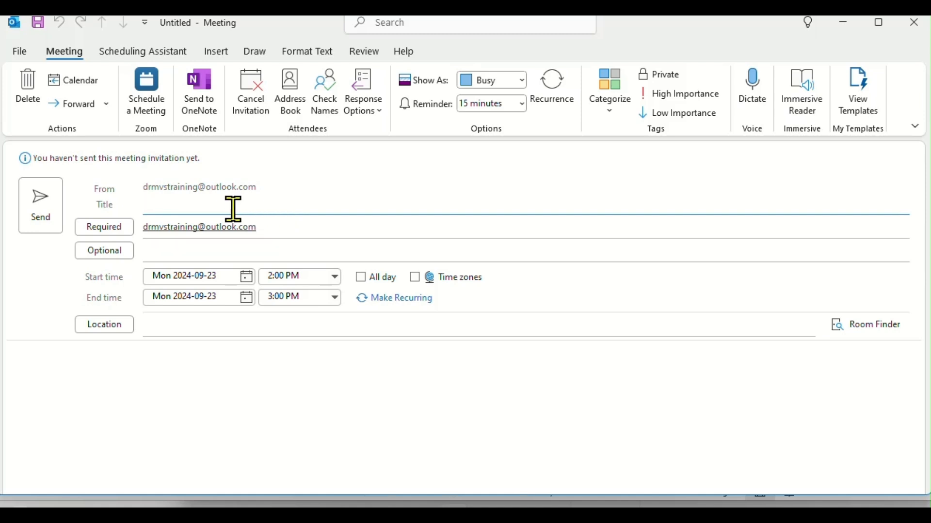
text(Tes)
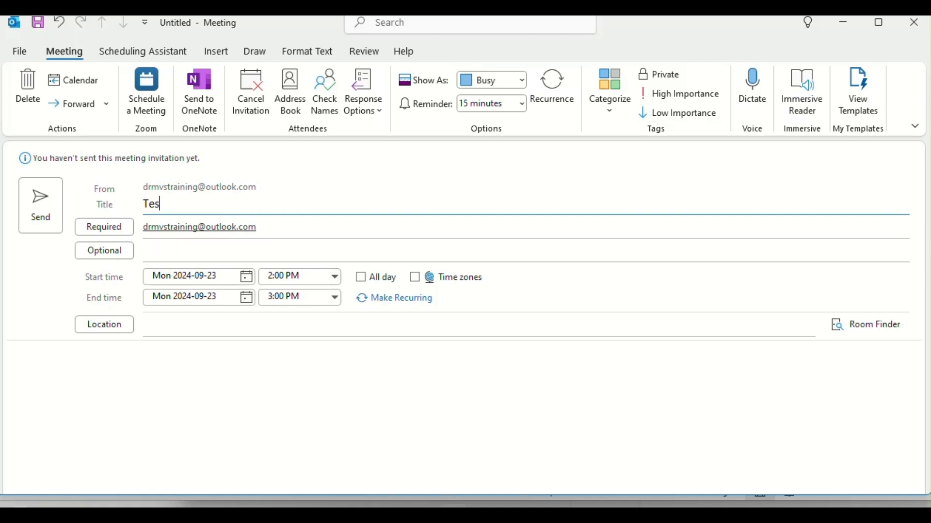
text(t Environment)
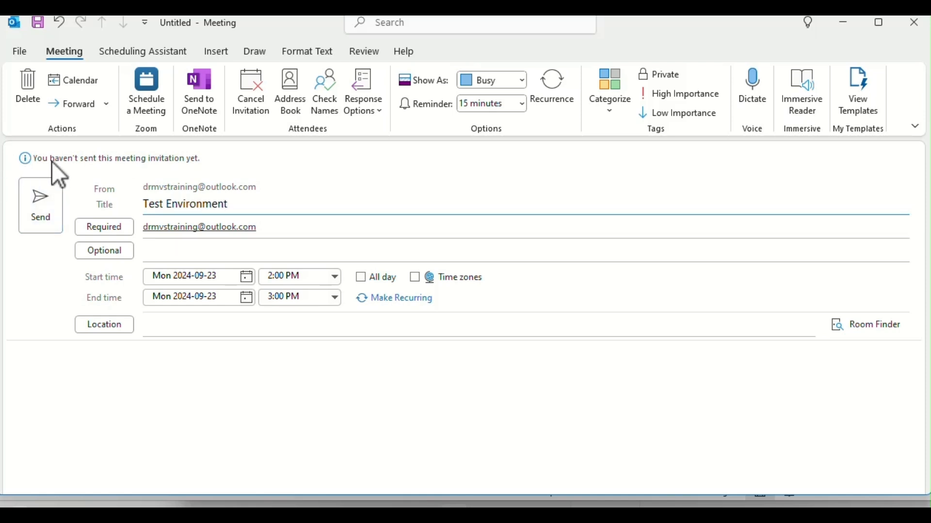
Step: Leave response options unchanged, set a 1-day reminder and mark the meeting High Importance
click(380, 112)
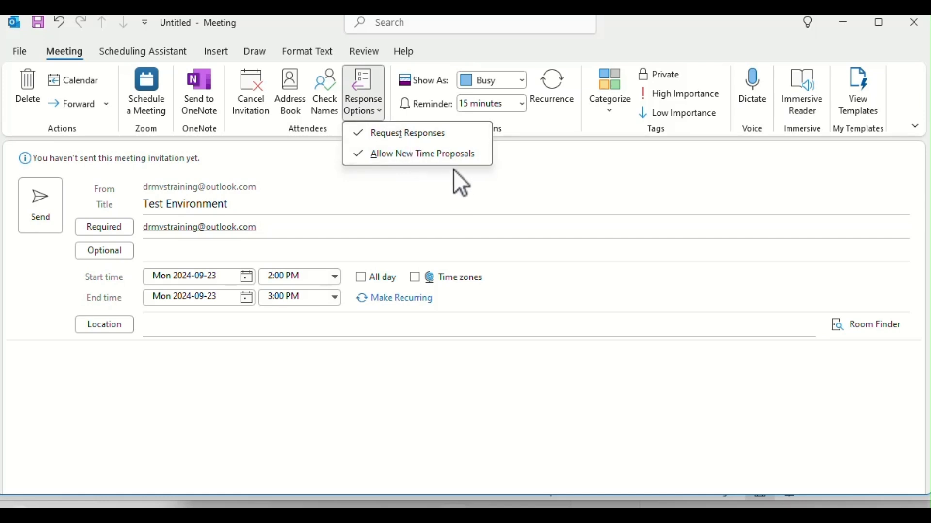
click(447, 205)
click(517, 108)
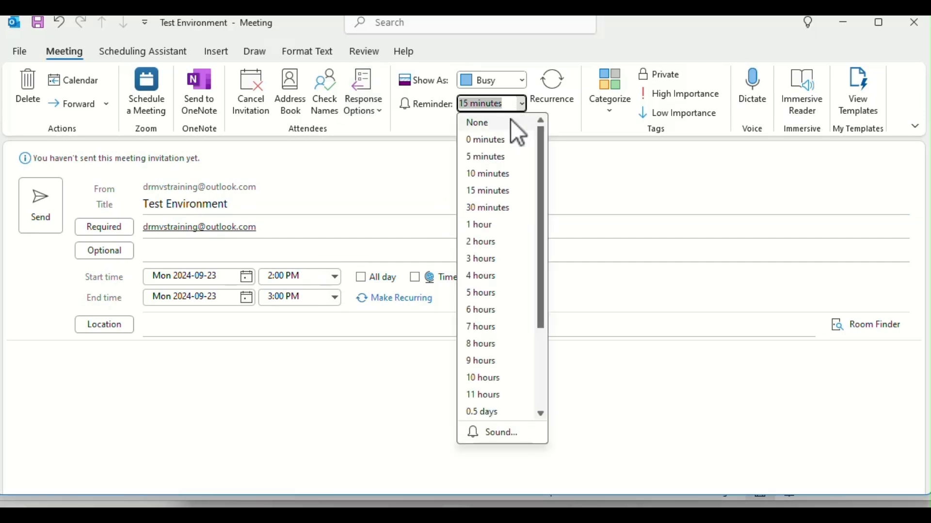
scroll(499, 383, down, 1)
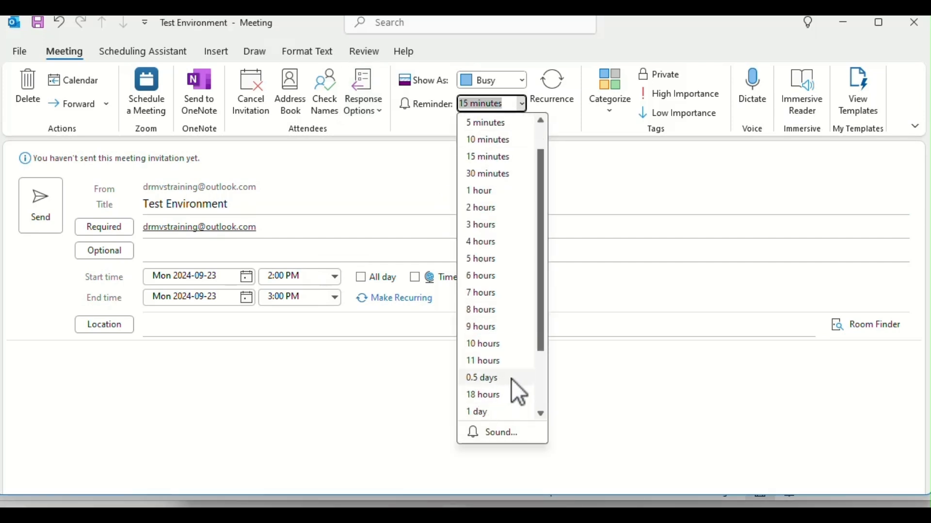
click(495, 413)
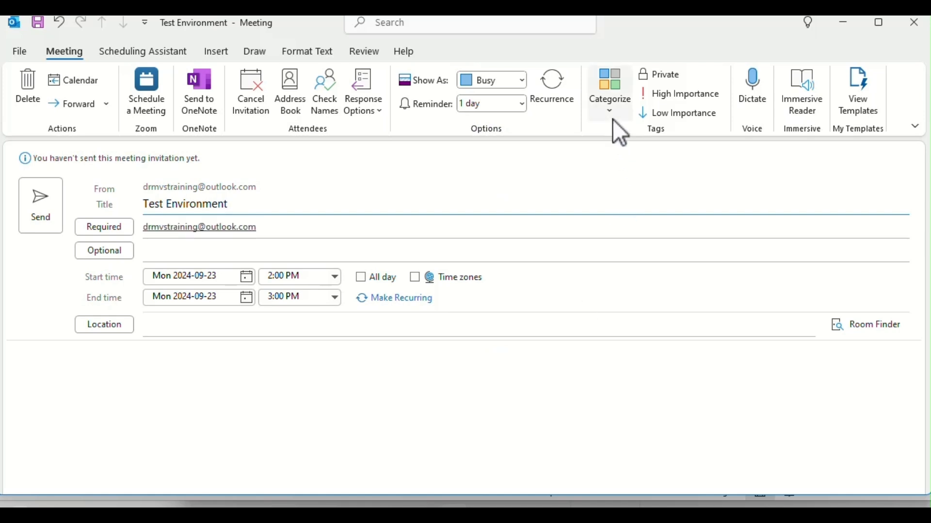
click(662, 91)
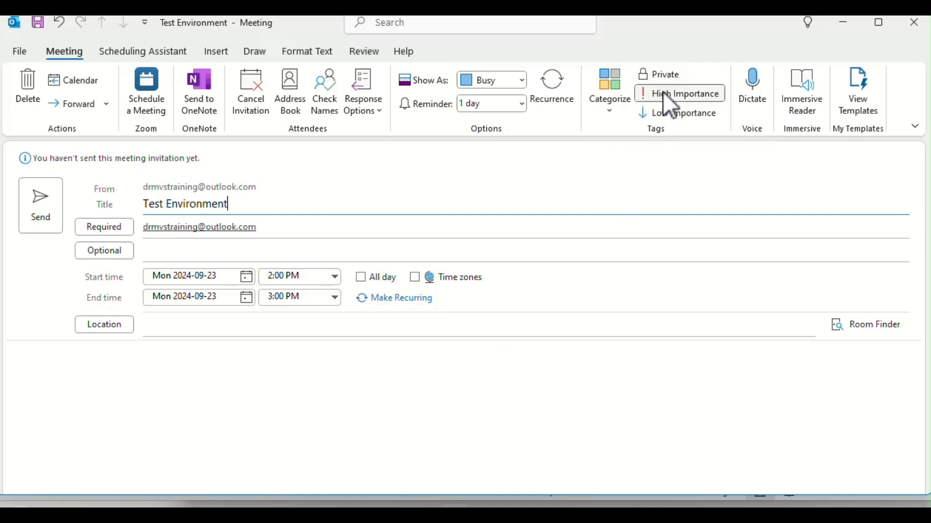
click(553, 94)
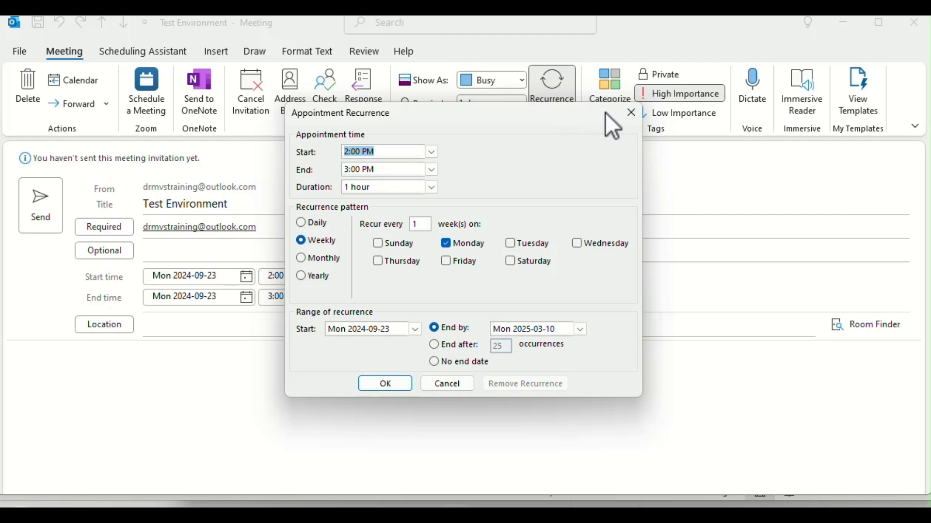
Step: Make Test Environment repeat weekly on Monday with no end date and send it without a location
click(628, 113)
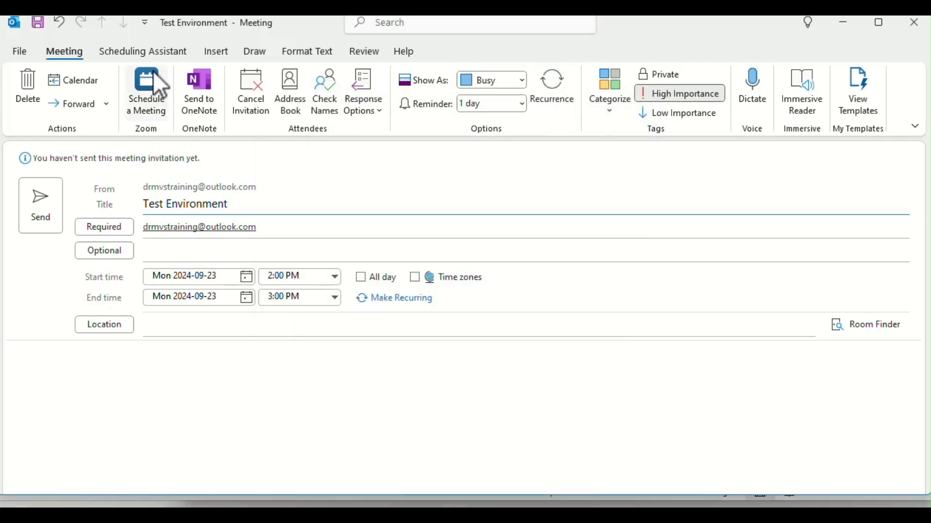
click(550, 87)
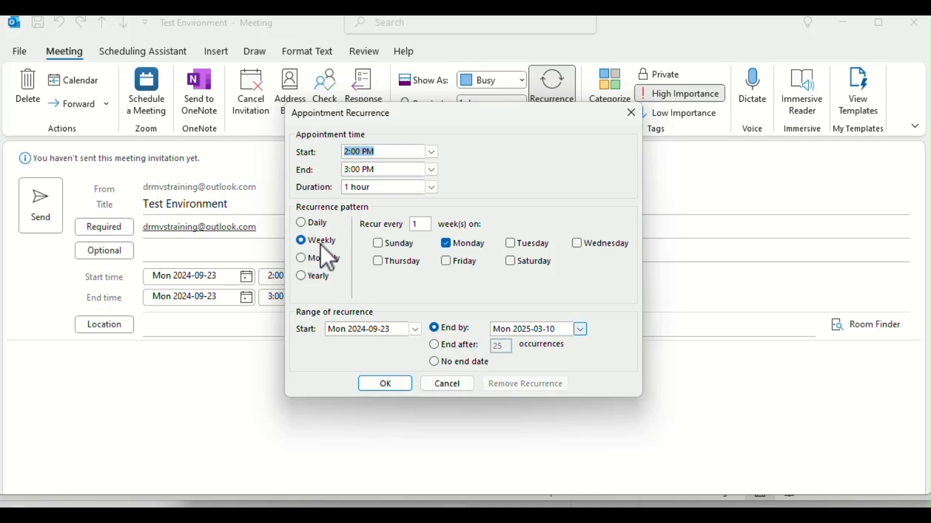
click(438, 362)
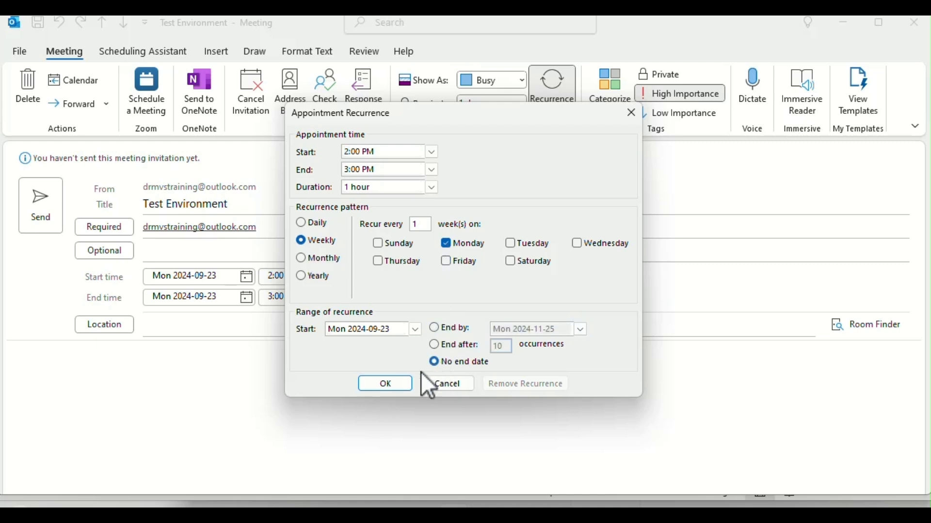
click(391, 383)
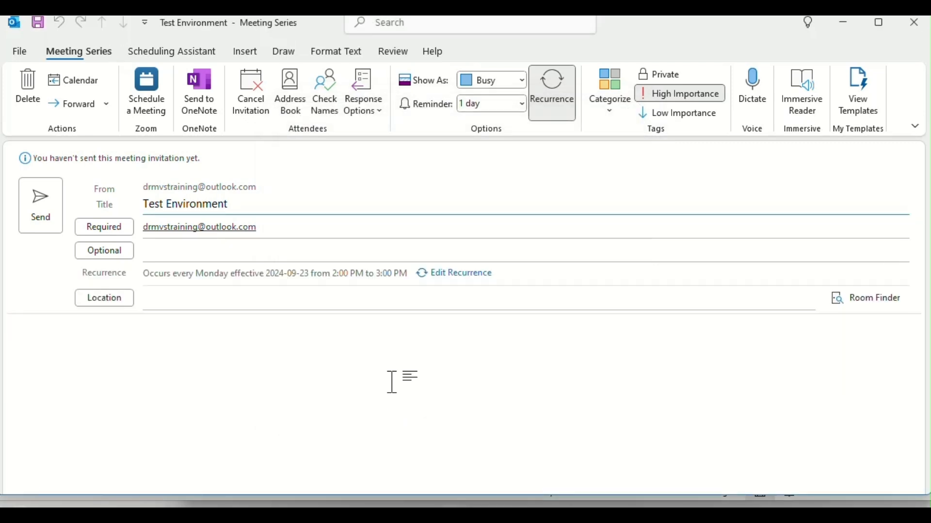
click(45, 222)
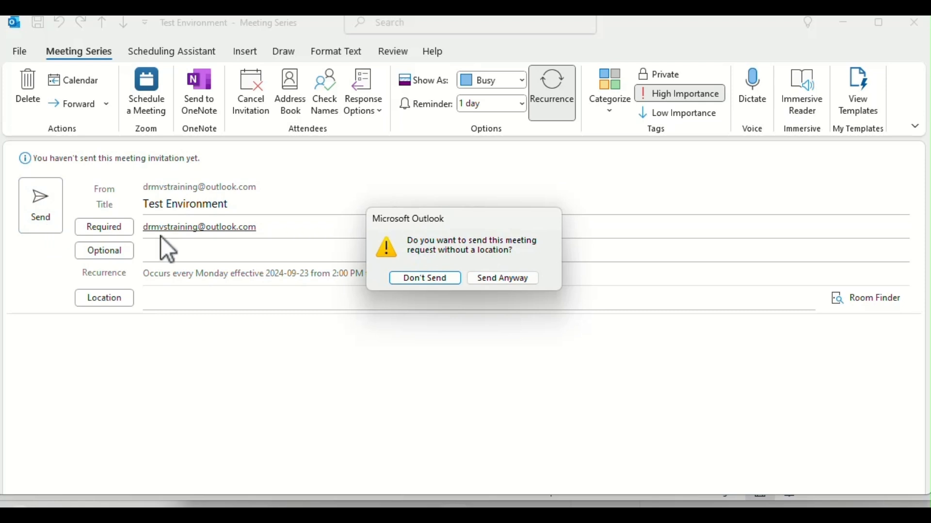
click(508, 278)
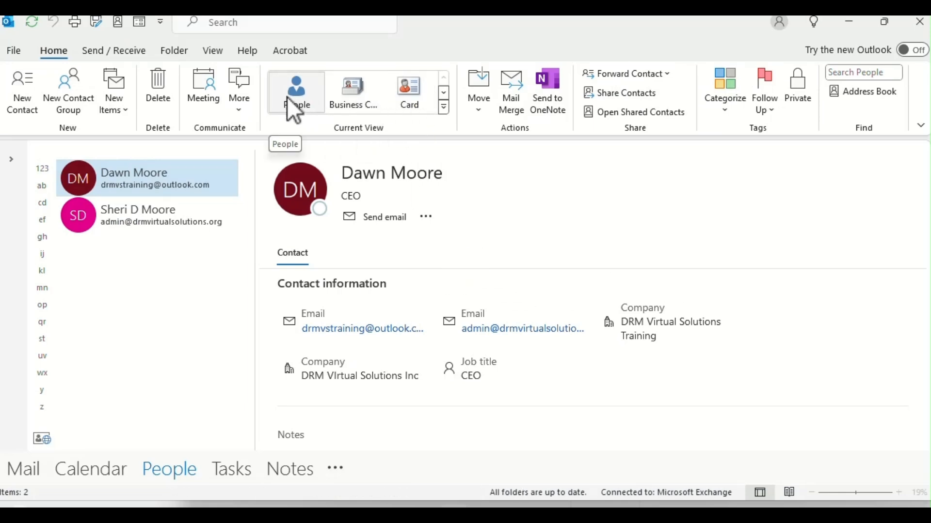
Step: Switch the contacts from Business Card to Card view, then to List view grouped by company
click(341, 93)
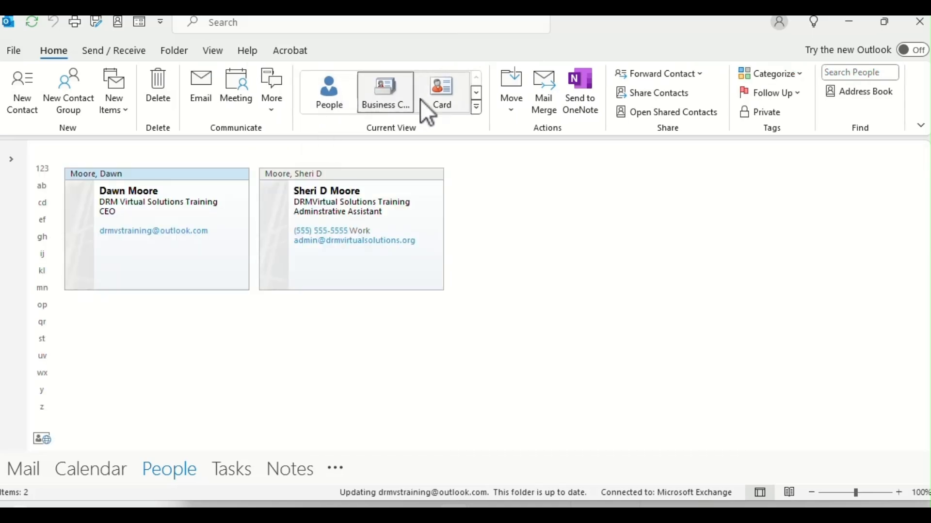
click(439, 103)
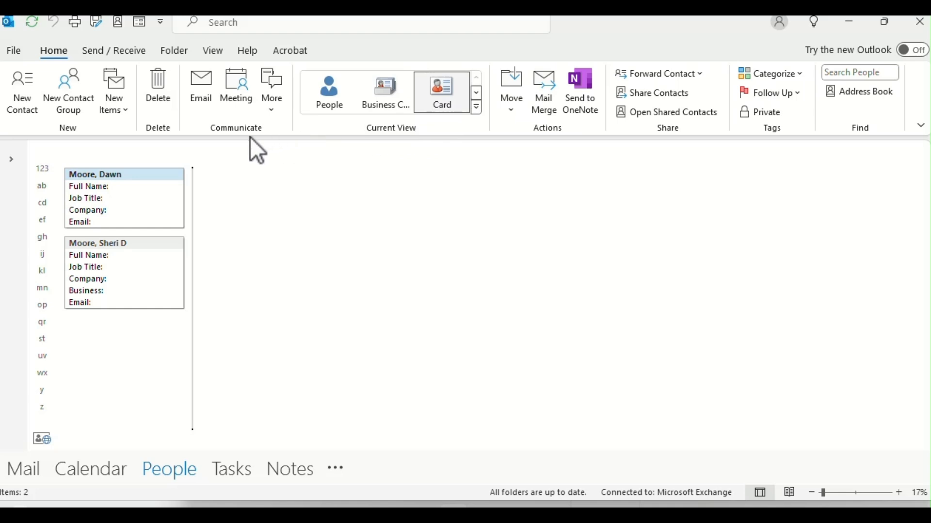
click(476, 106)
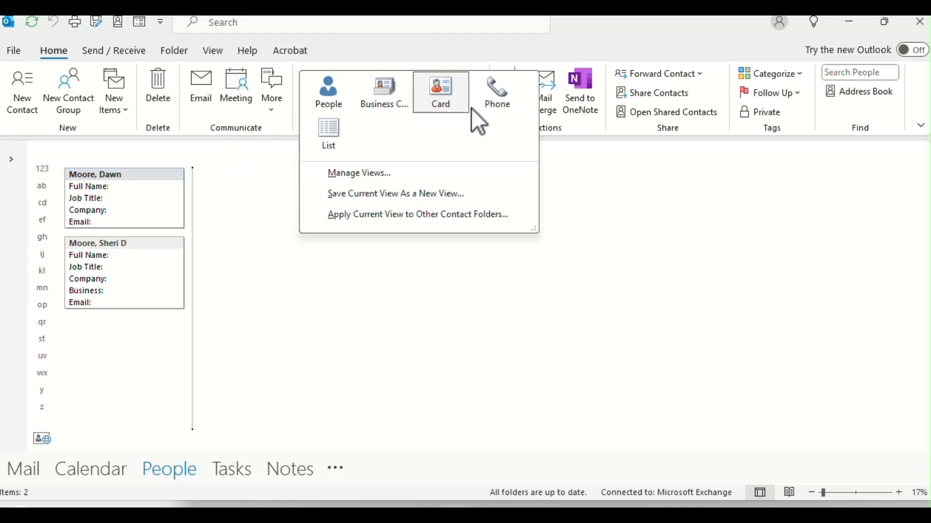
click(337, 127)
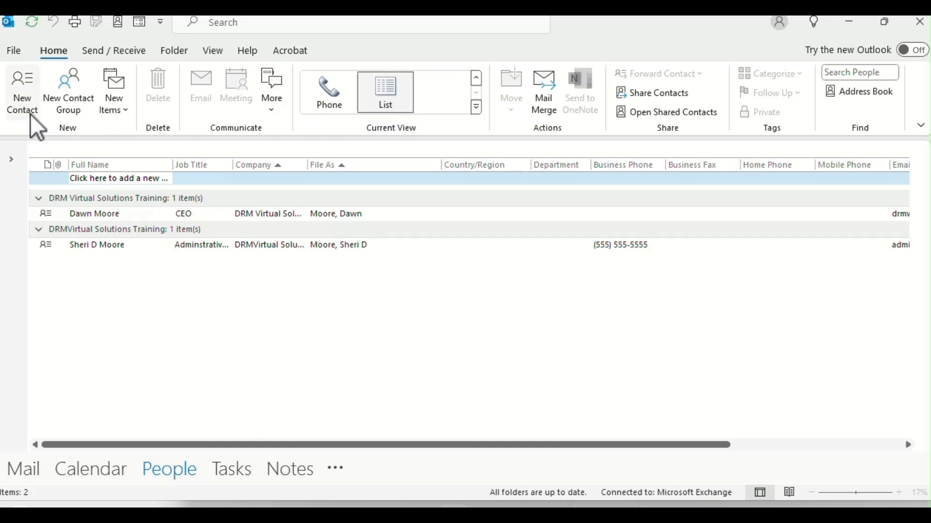
Step: Start a Comma Separated Values import in the Import and Export Wizard, then cancel it
click(23, 56)
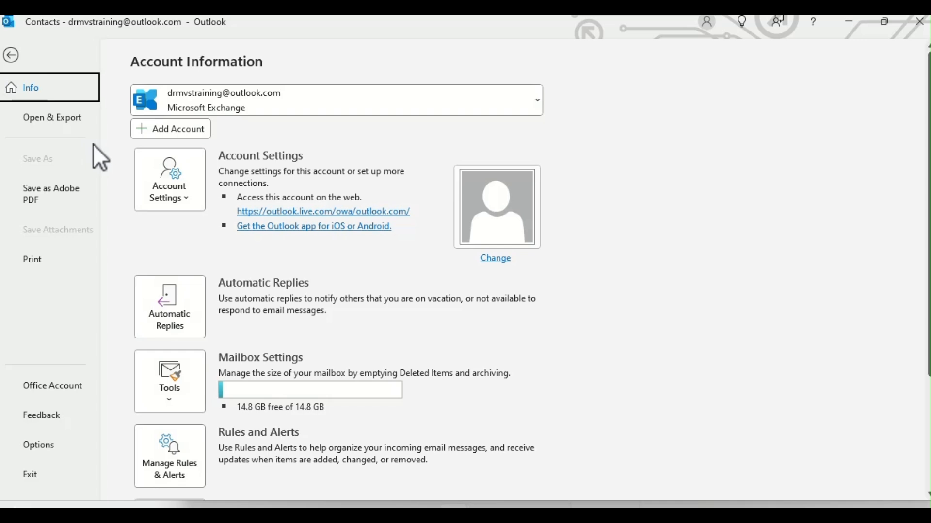
click(63, 118)
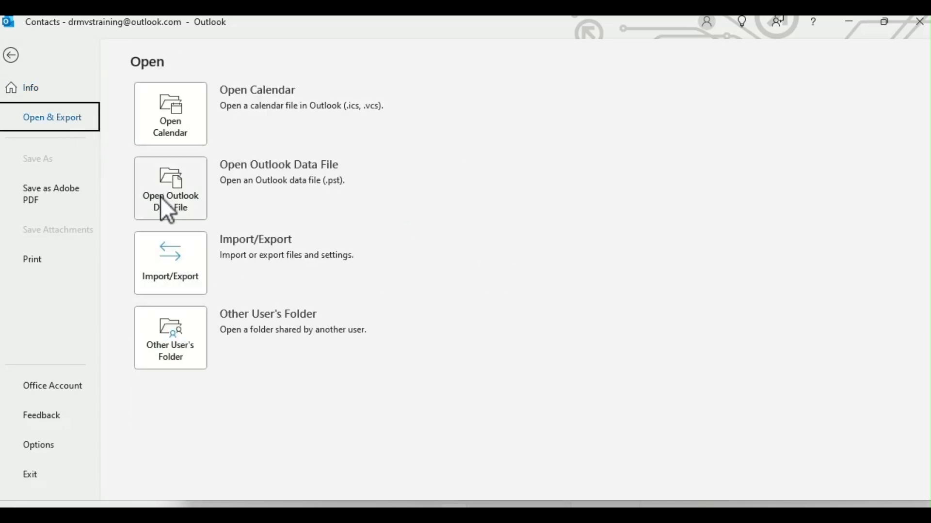
click(172, 262)
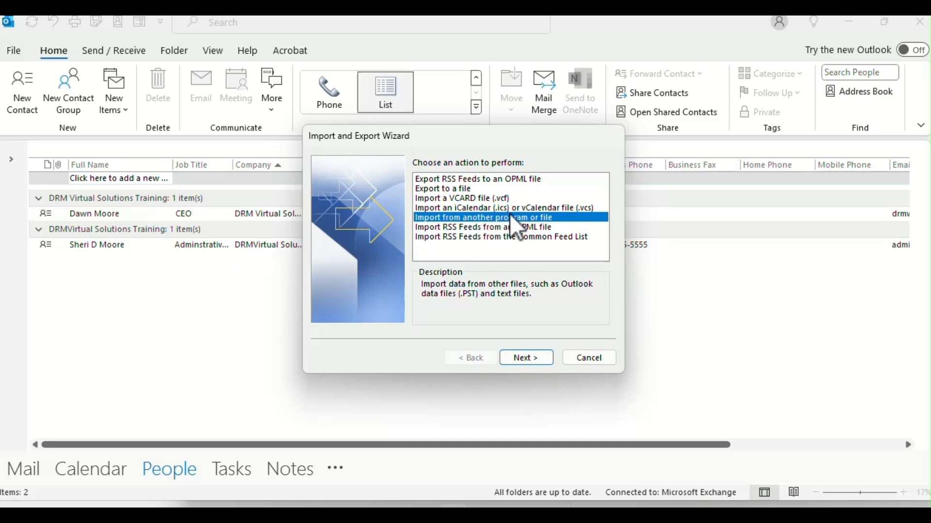
click(518, 353)
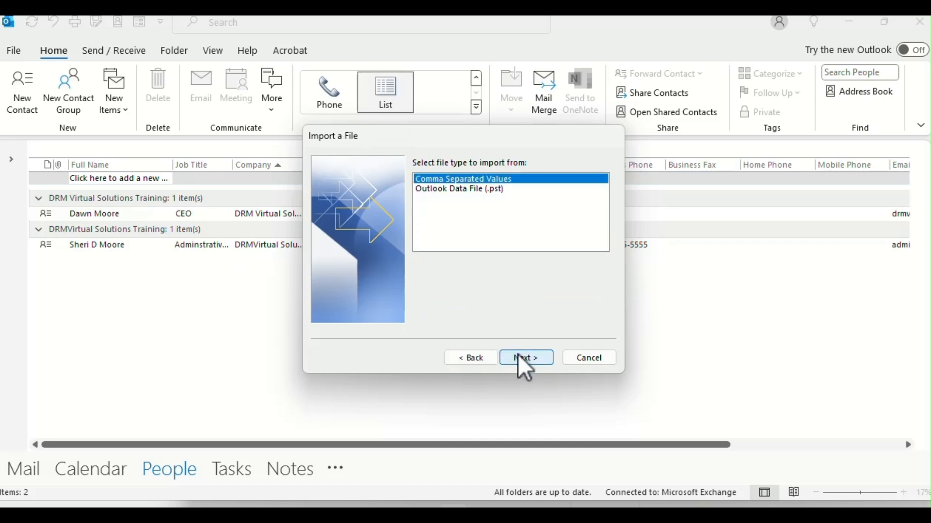
click(518, 355)
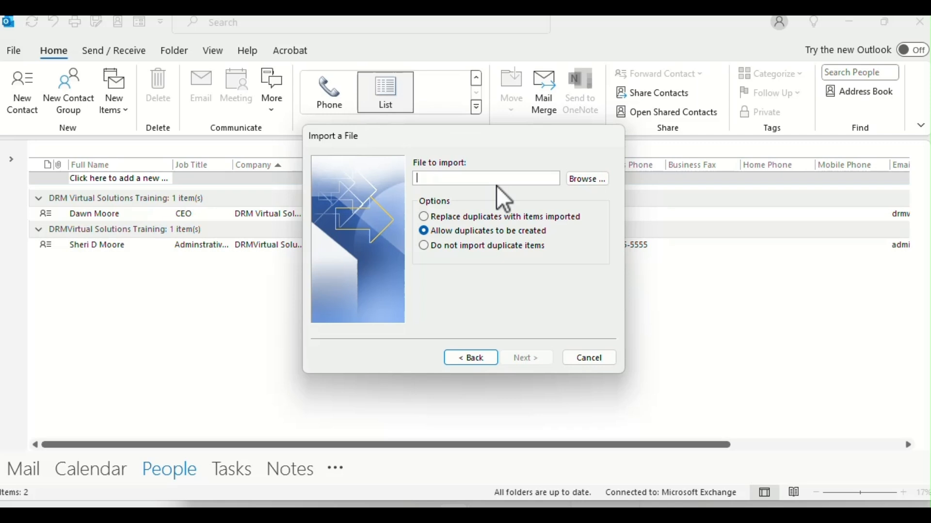
click(579, 359)
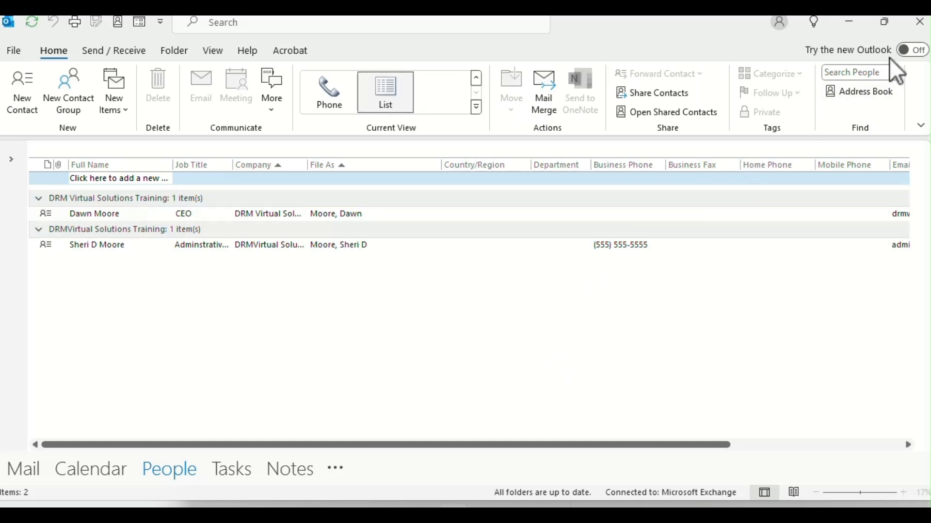
Step: Choose Don't Exit on the unsent-Outbox warning, then go to Mail and expand the folder list
click(922, 27)
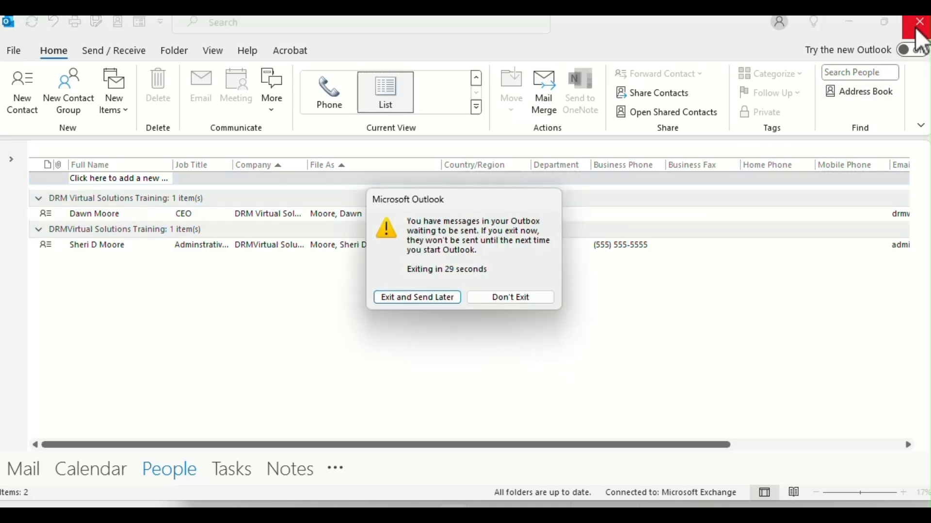
click(496, 298)
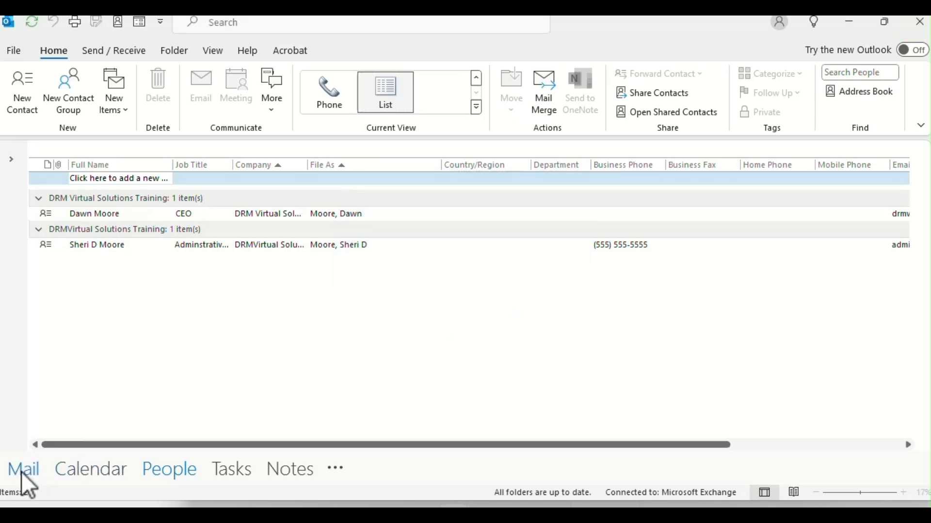
click(22, 473)
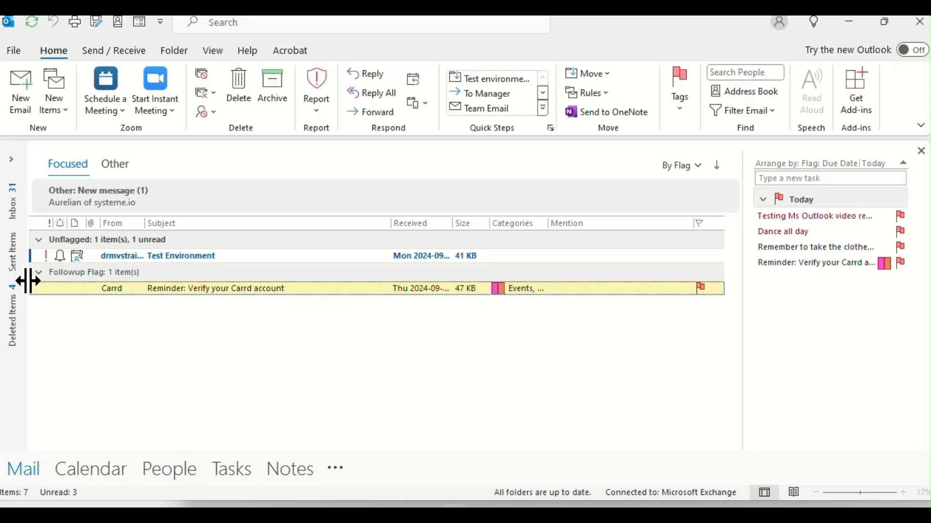
click(11, 160)
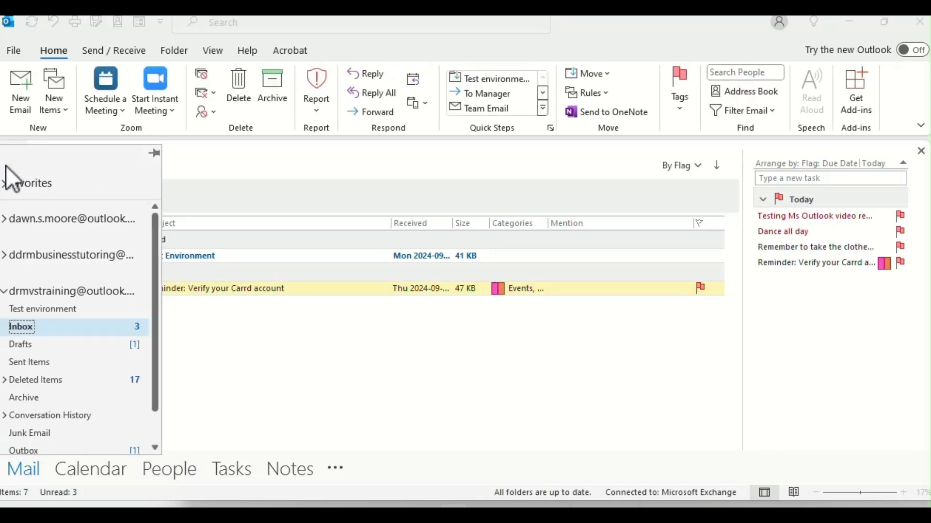
Step: Open the Carrd verification reminder and save its sender address as a new Outlook contact
click(54, 330)
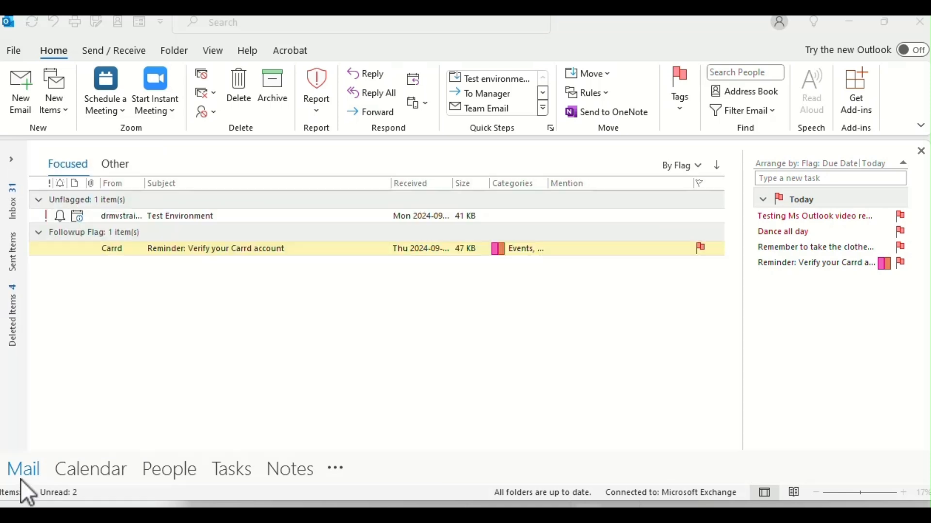
double_click(121, 252)
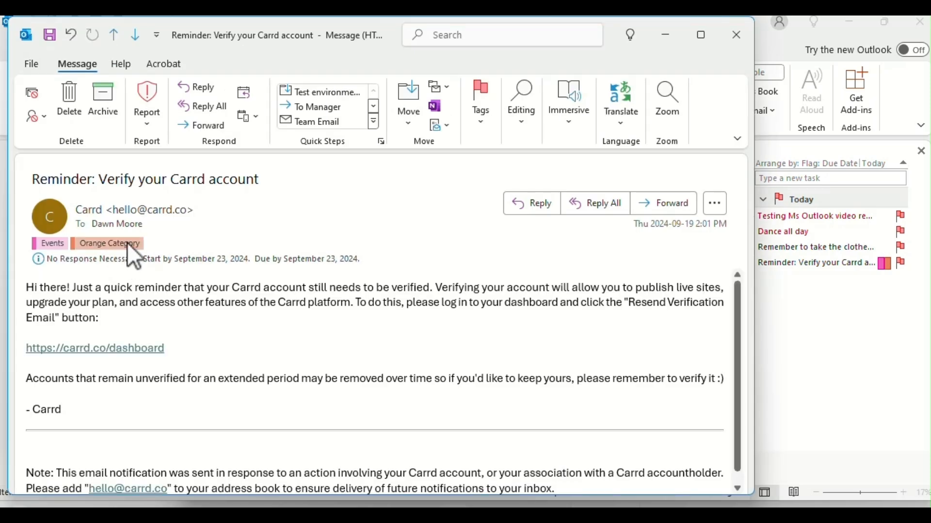
mouse_move(158, 210)
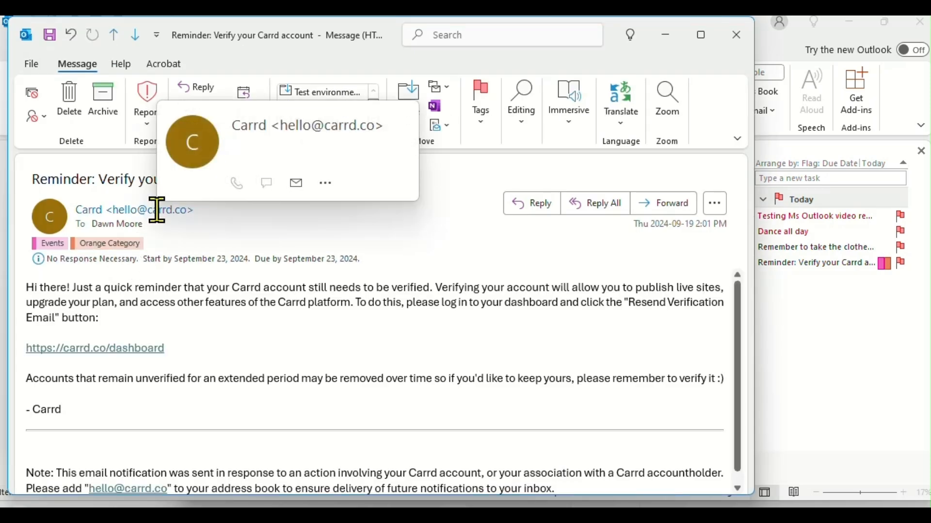
right_click(157, 210)
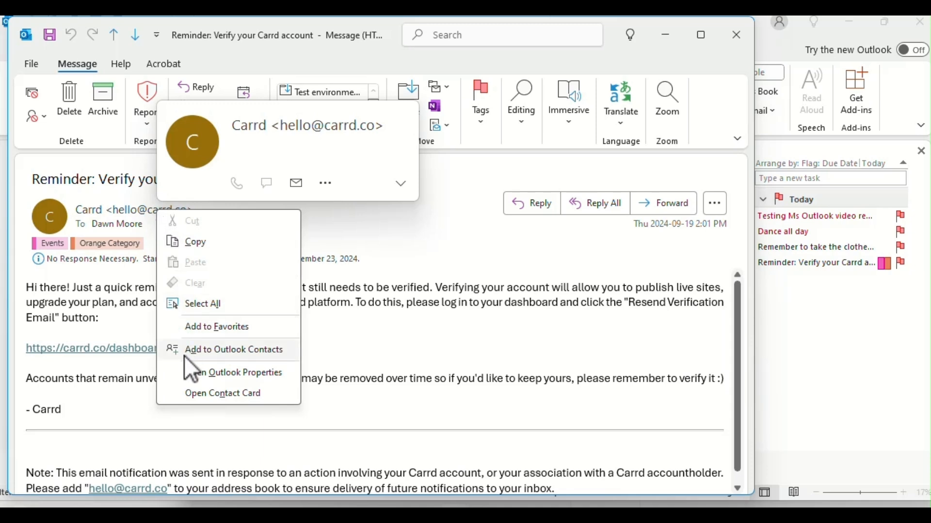
click(208, 350)
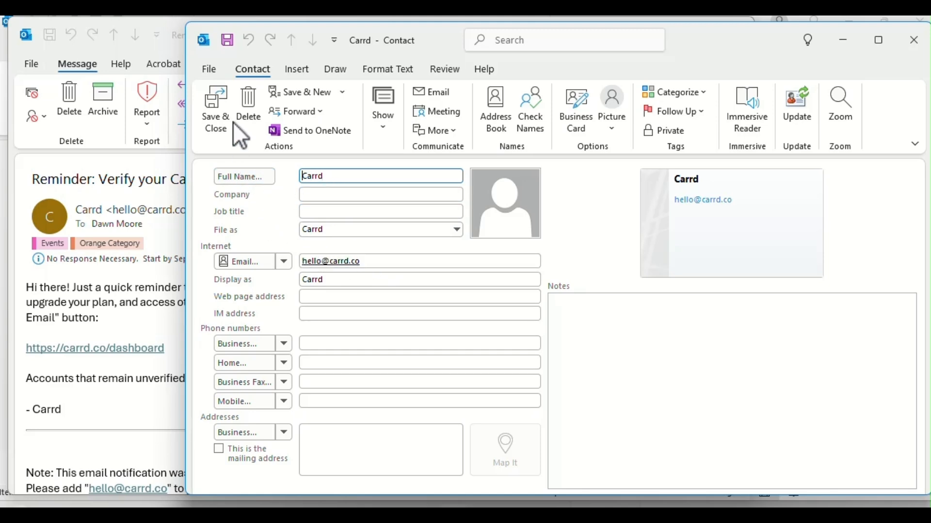
click(218, 101)
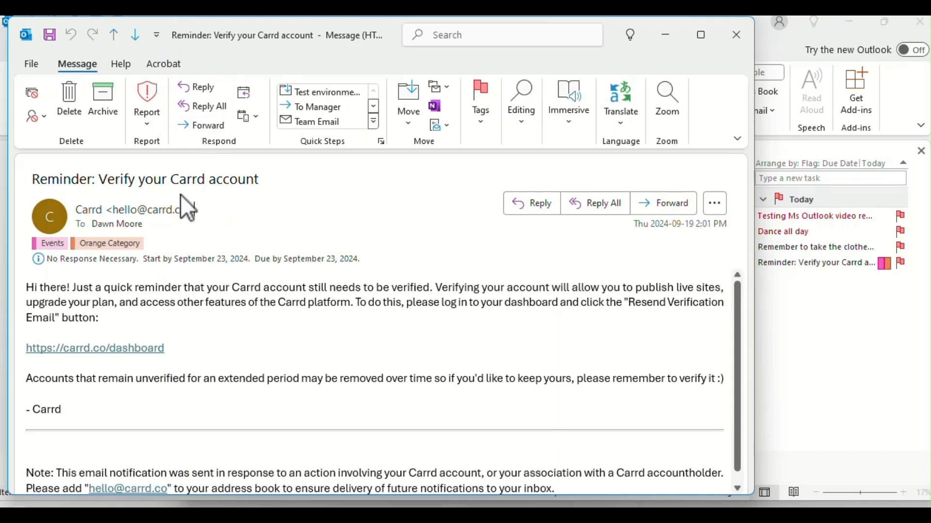
Step: View the Carrd sender's contact card, then add the Carrd sender to Favorites
mouse_move(165, 209)
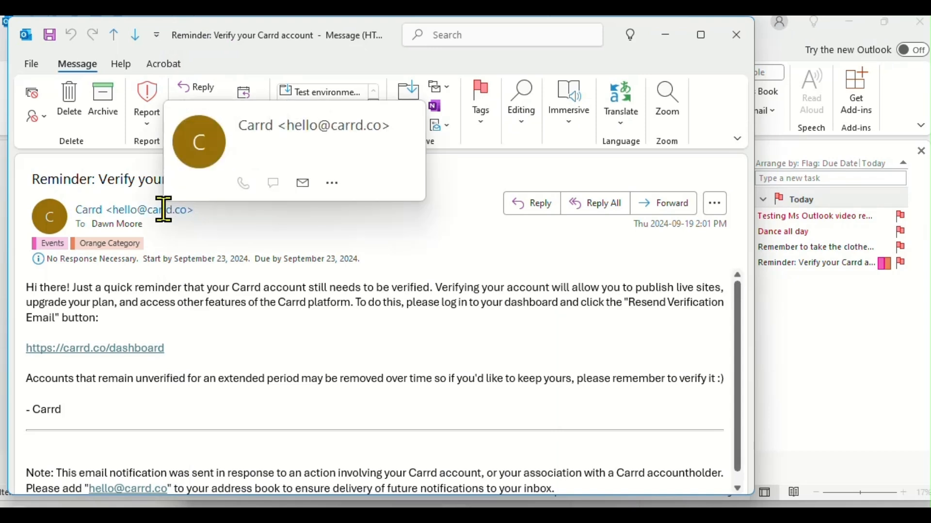
click(163, 209)
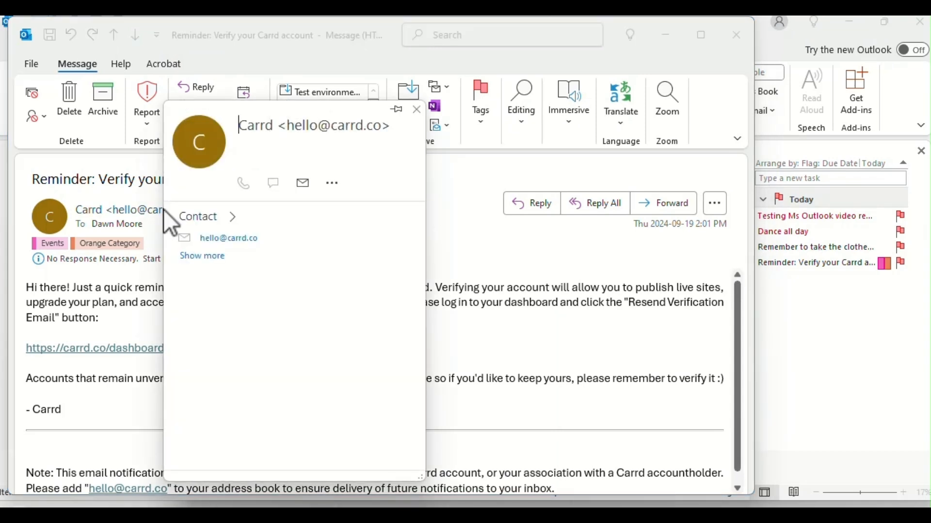
right_click(161, 211)
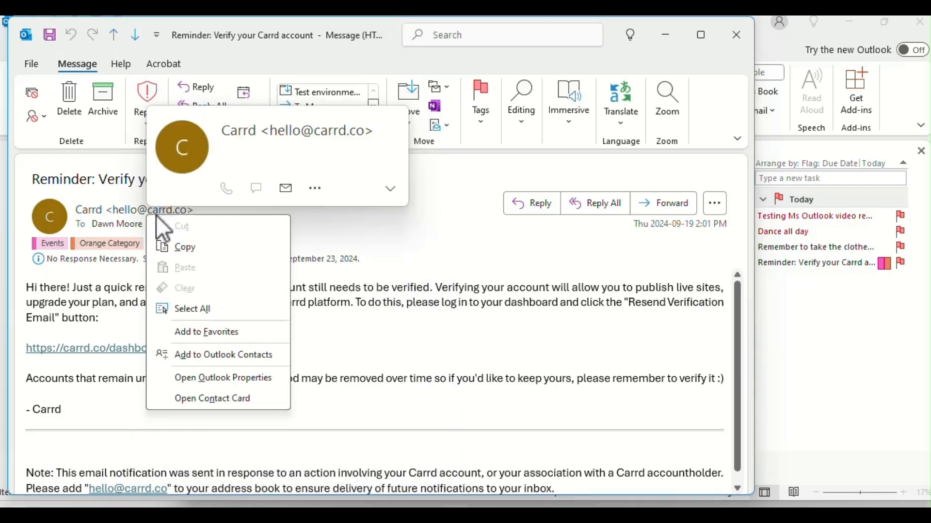
click(190, 339)
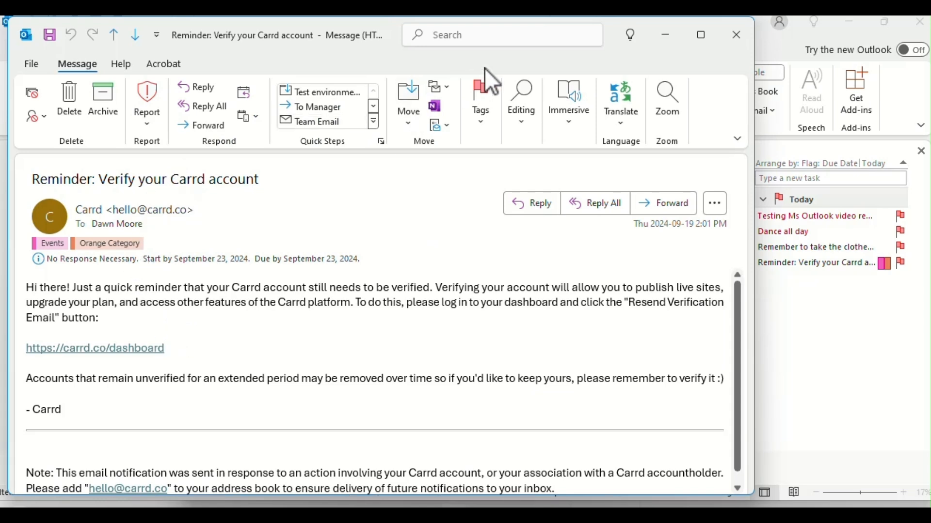
Step: Close the reminder, add the People pane to the To-Do Bar, and select Carrd under Favorites
click(738, 34)
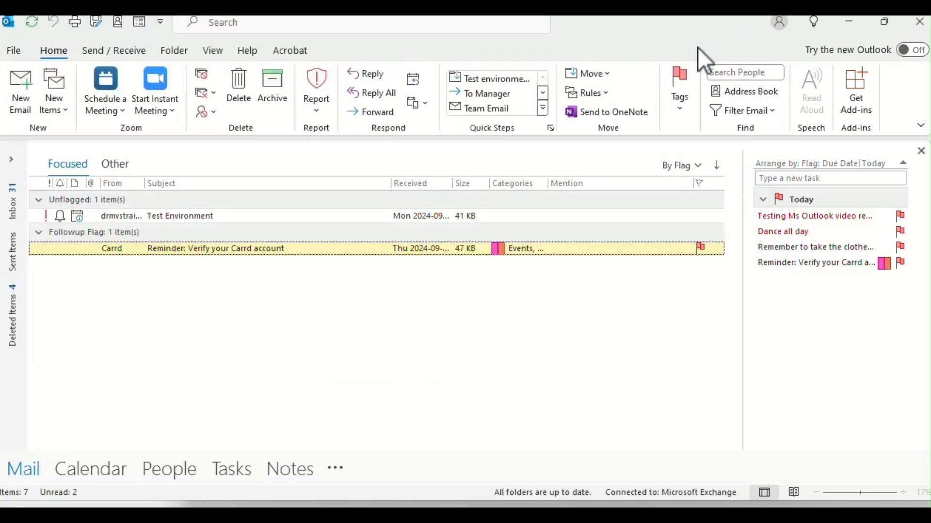
click(218, 52)
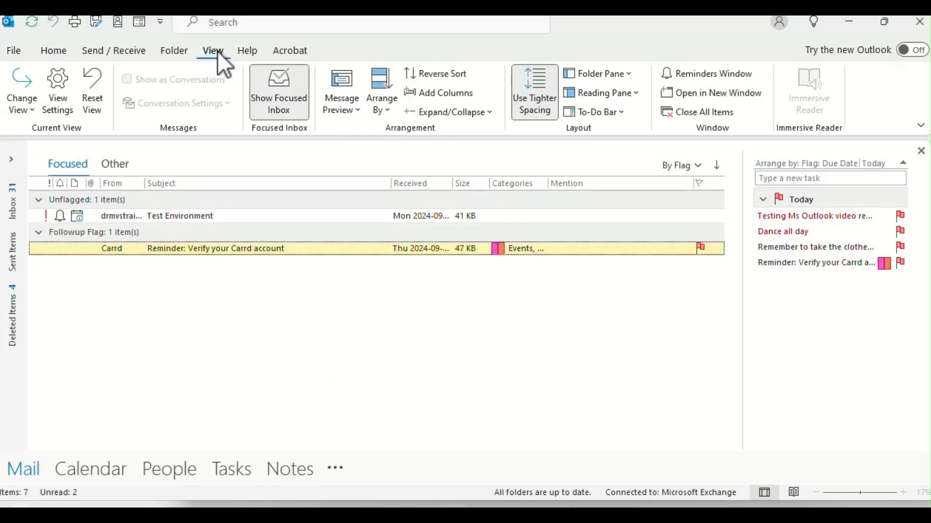
click(619, 113)
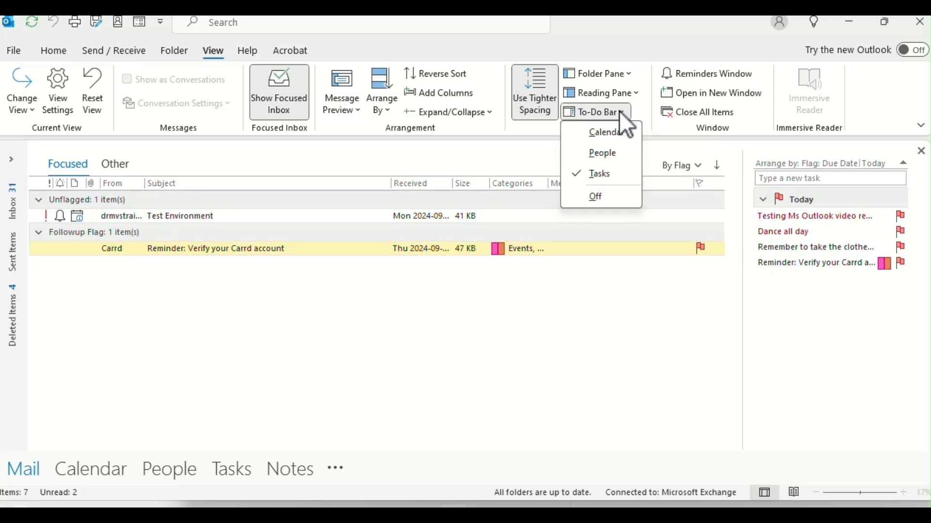
click(599, 157)
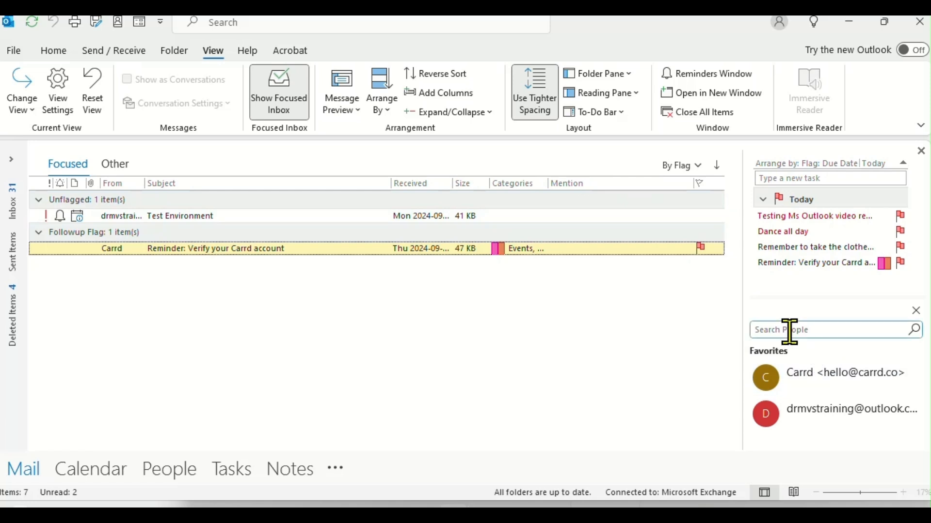
click(837, 368)
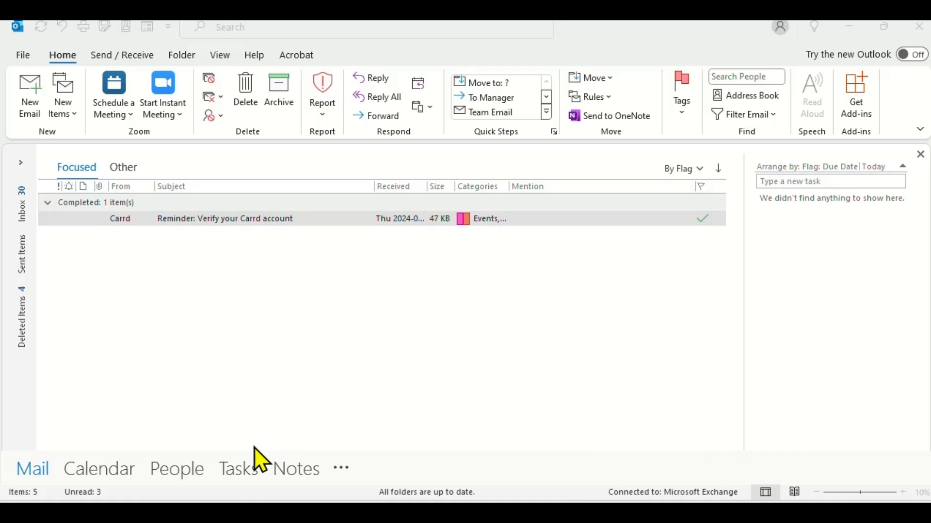
Step: Create task 'Remember to take the clothes out of the dryer' starting September 23, with a reminder and High priority
click(236, 471)
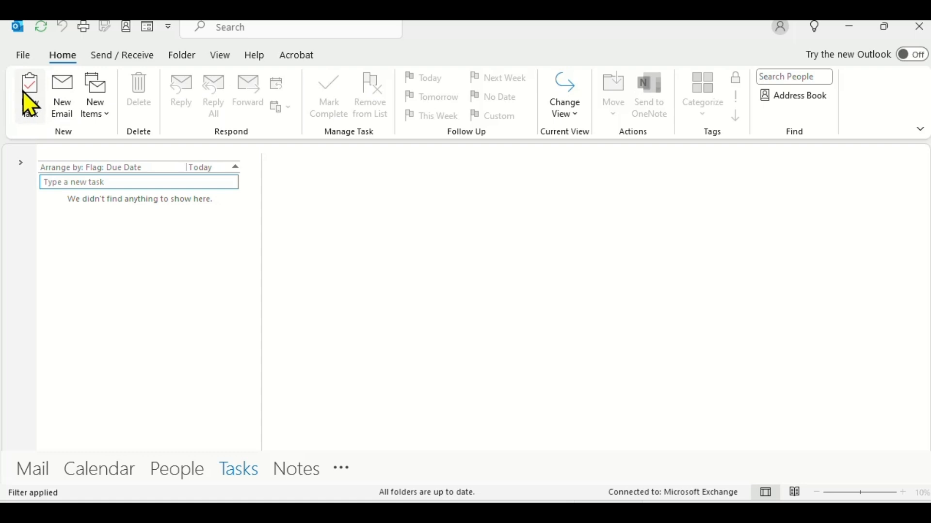
text(Remember to t)
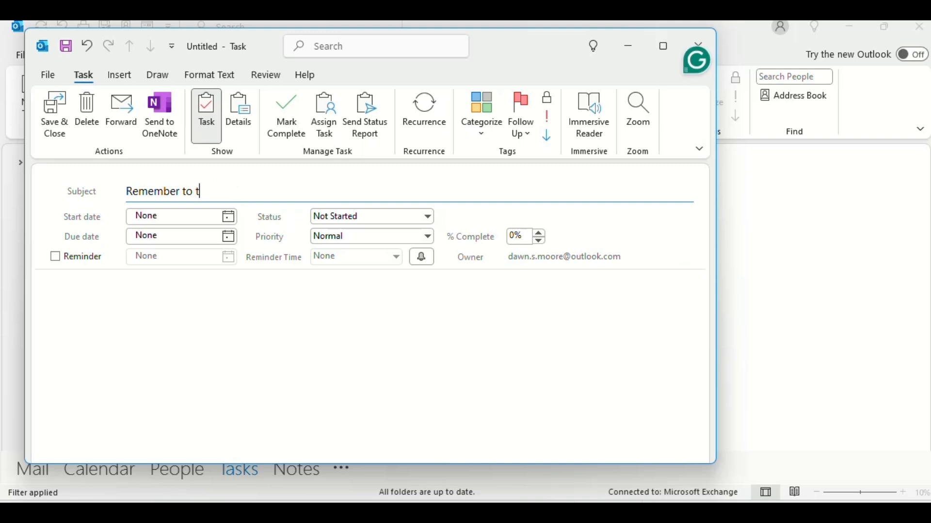
text(ake the clothes out of the dryer)
click(210, 220)
click(229, 218)
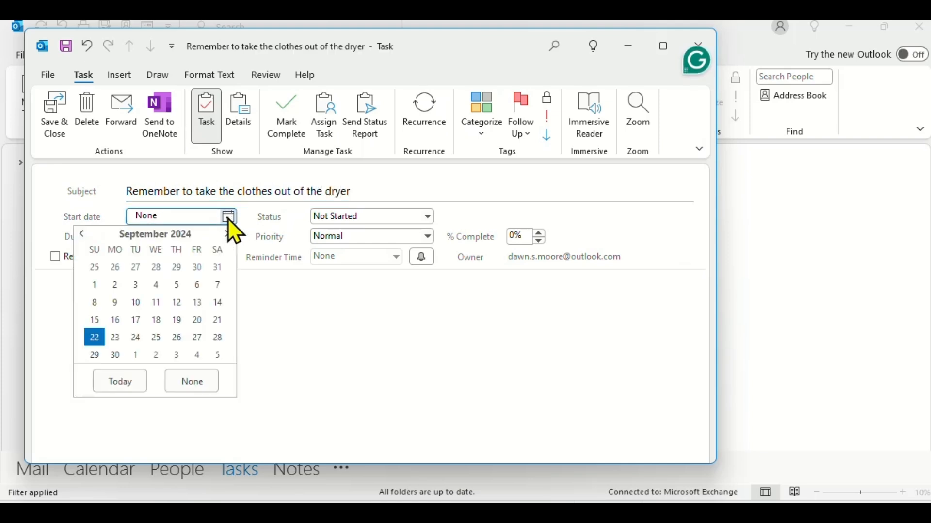
click(116, 338)
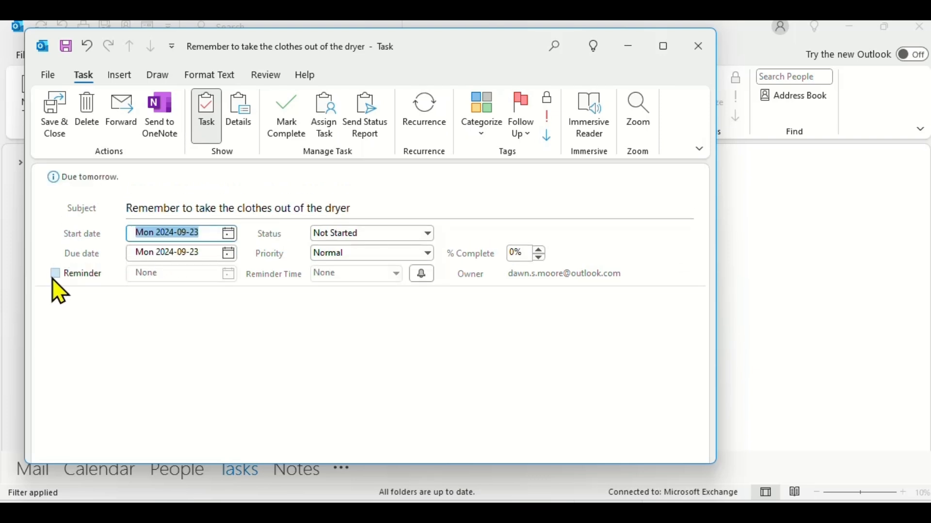
click(56, 276)
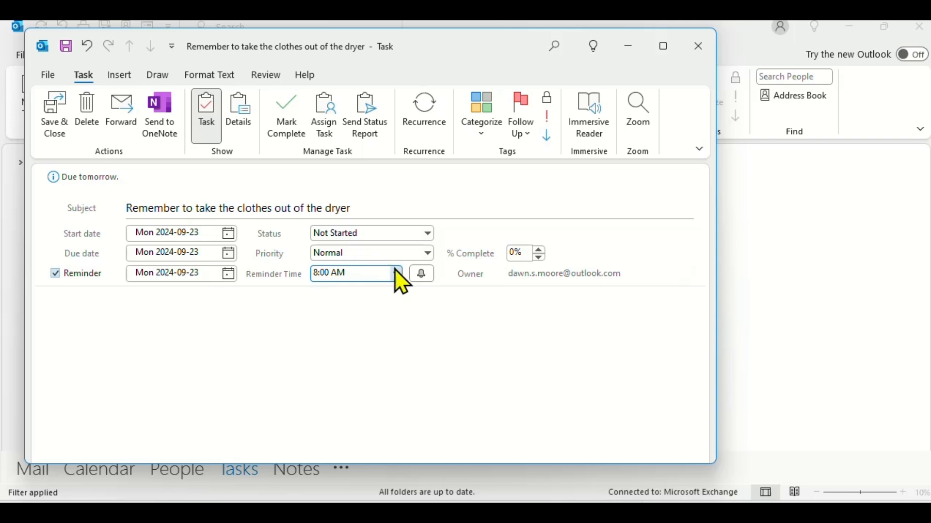
click(405, 255)
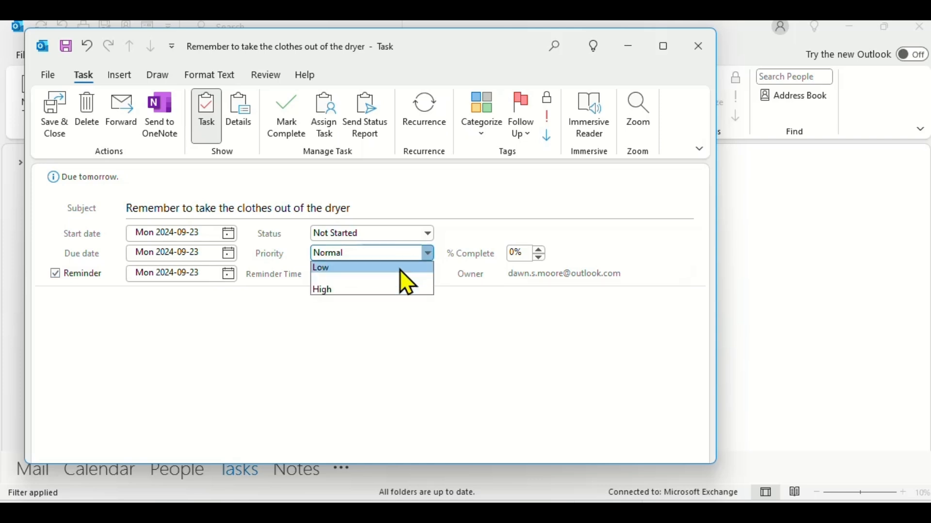
click(393, 291)
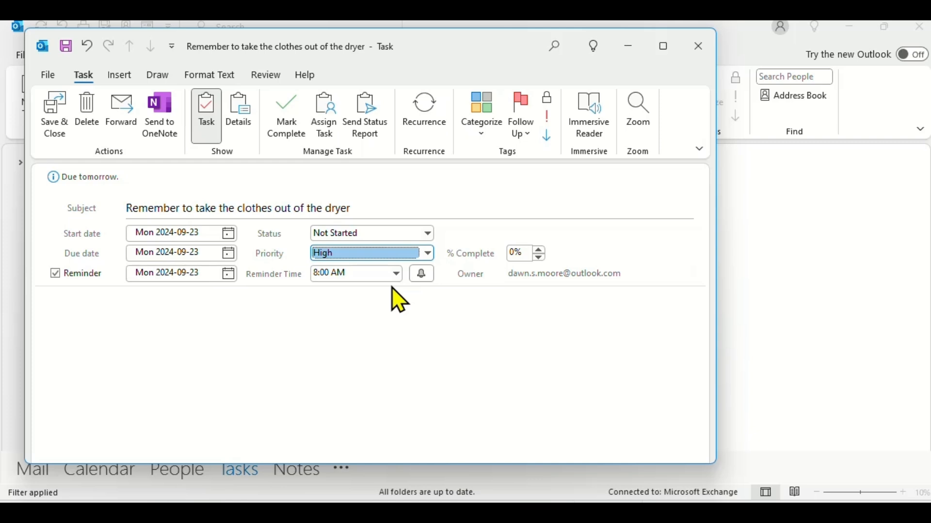
Step: Assign the dryer-clothes task to someone and send it, accepting the ownership warning
click(326, 124)
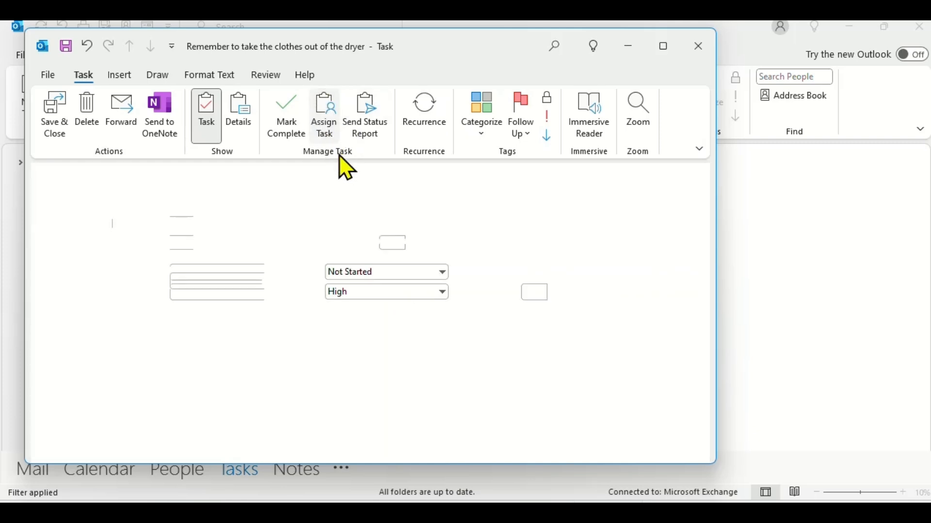
click(81, 238)
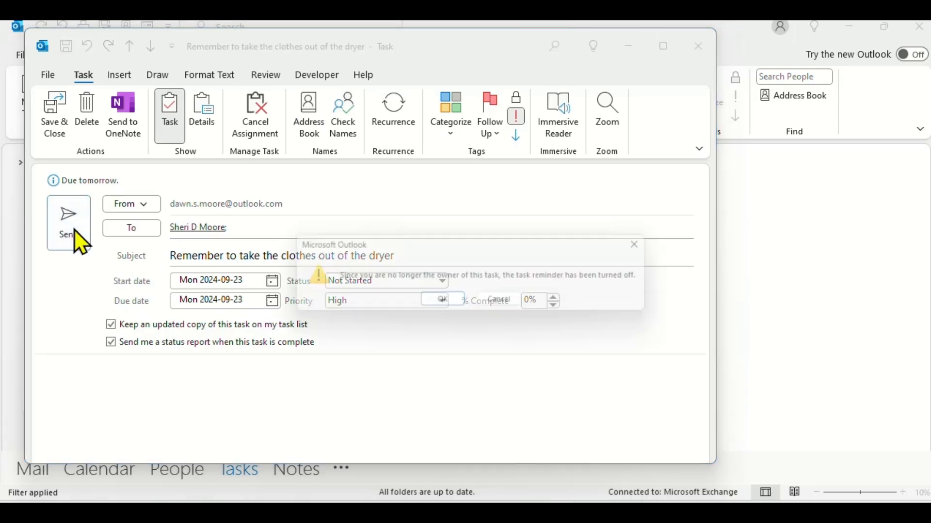
click(433, 303)
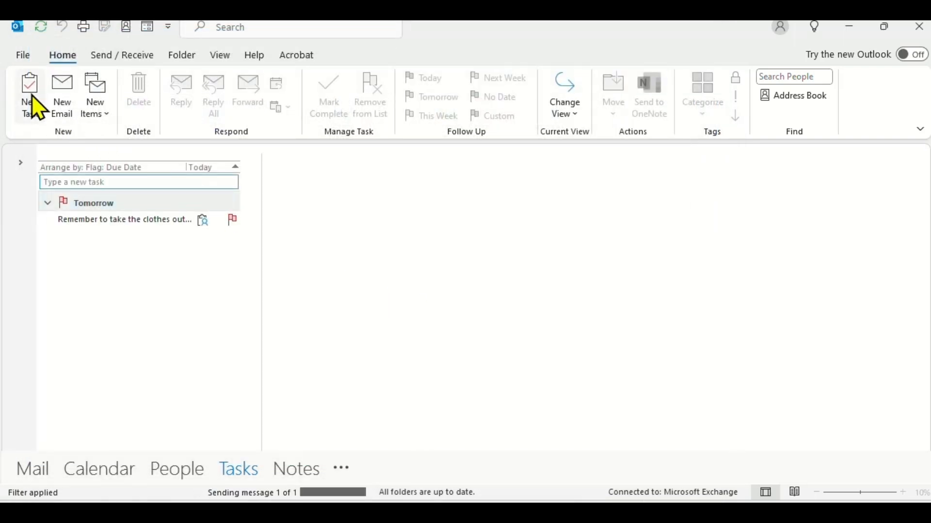
Step: Start task 'Testing Ms Outlook video recording' dated September 22 with a 10:00 AM reminder
click(30, 97)
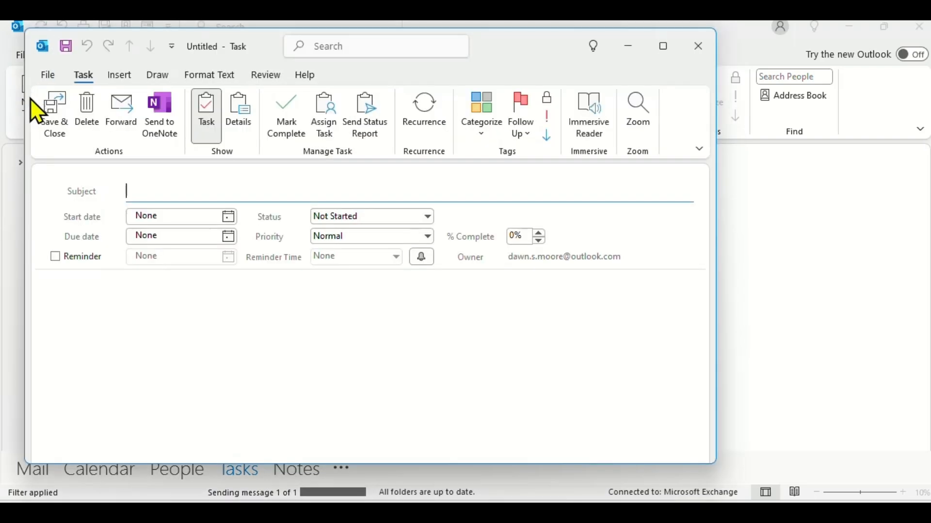
text(Testing Ms Outlook video recording)
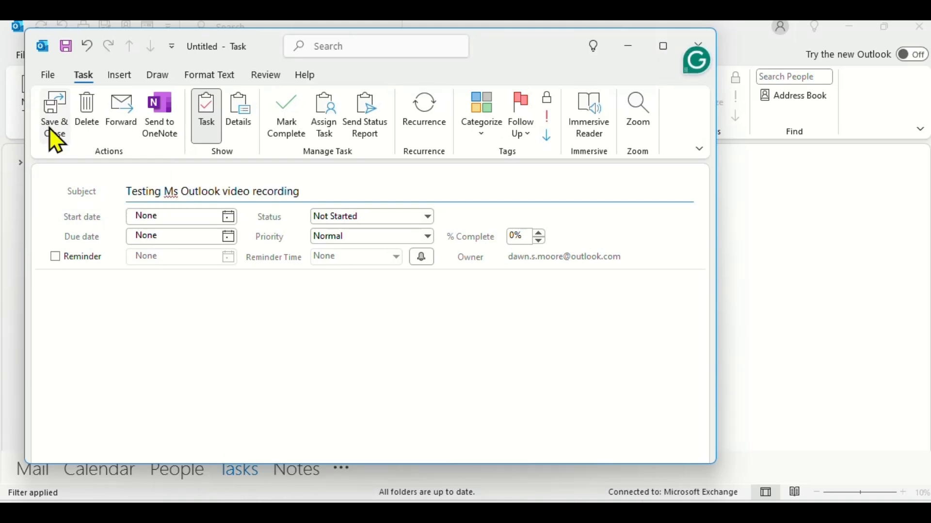
click(226, 217)
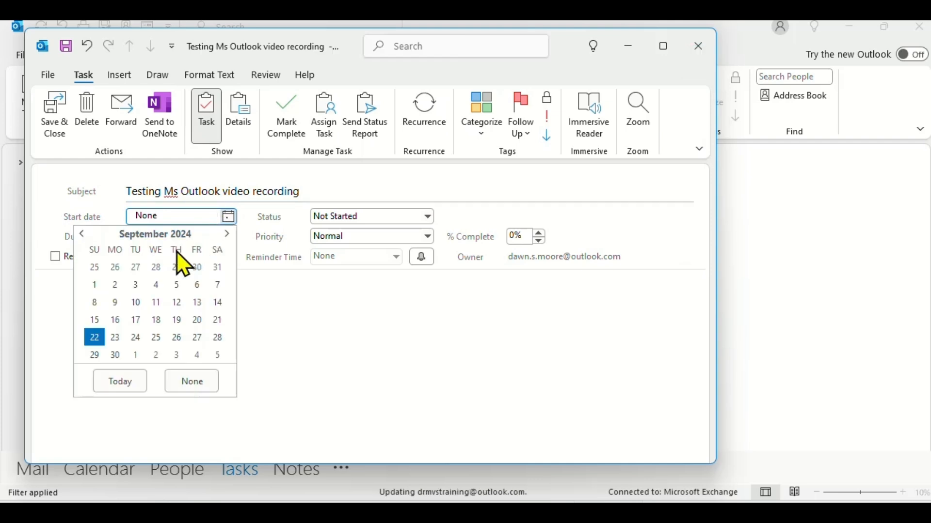
click(95, 340)
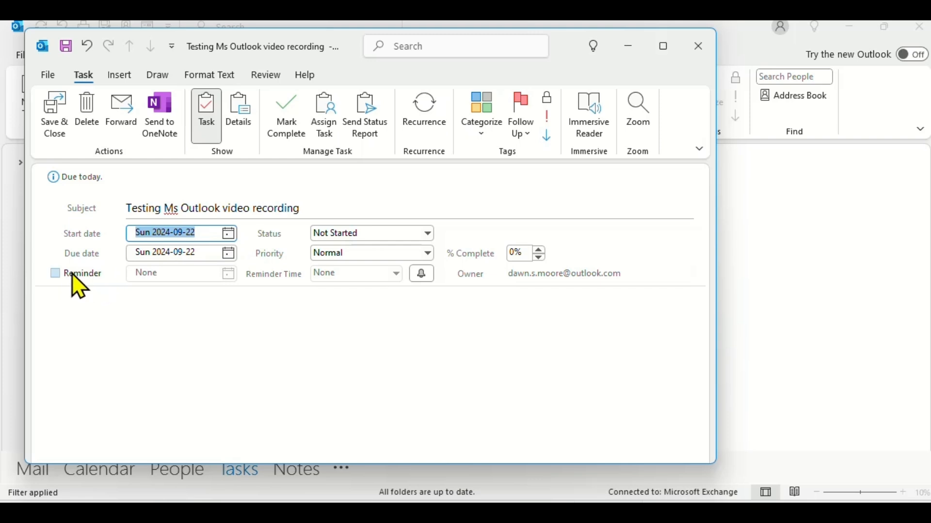
click(55, 274)
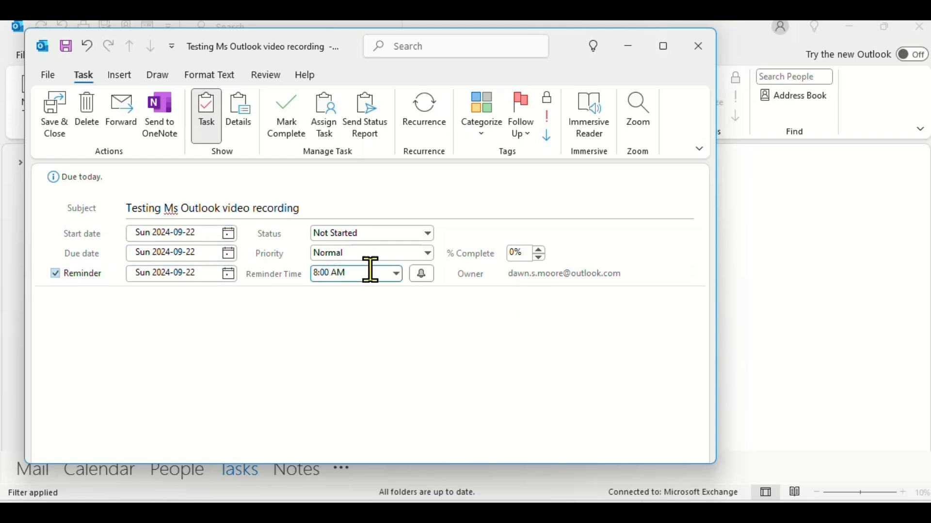
click(396, 274)
click(357, 339)
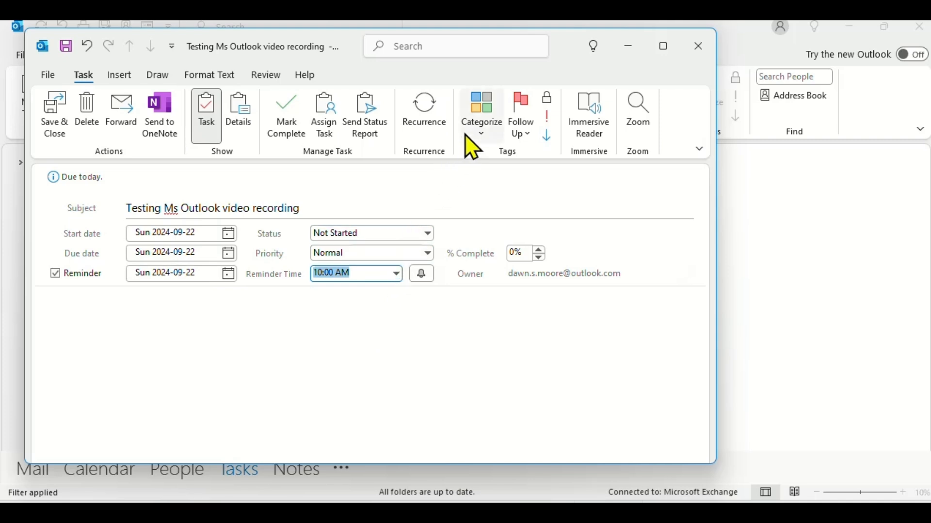
Step: Make the task repeat weekly on Sunday with no end date, then save and close it
click(427, 122)
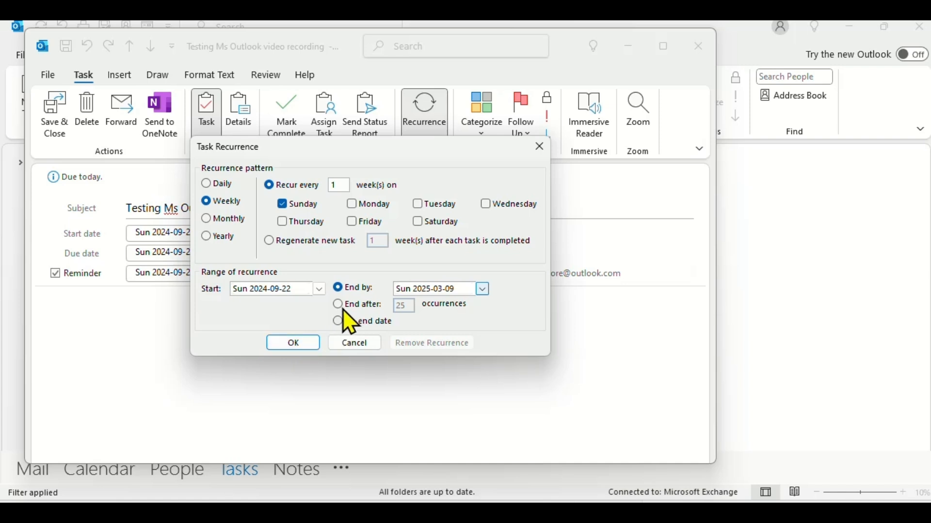
click(339, 322)
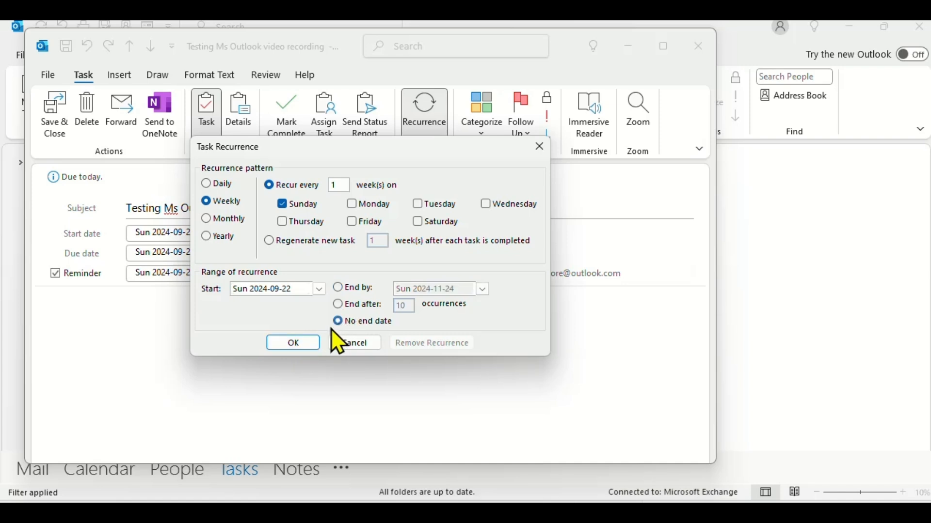
click(293, 343)
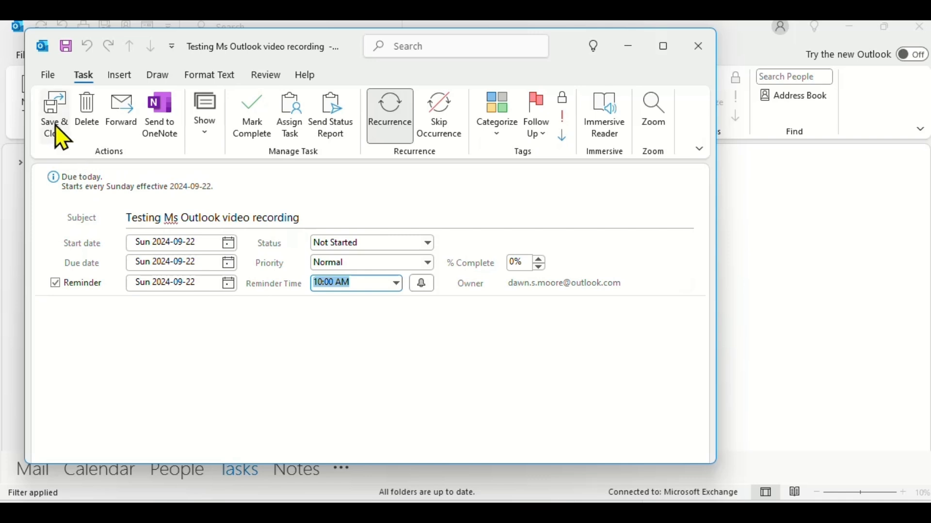
click(59, 133)
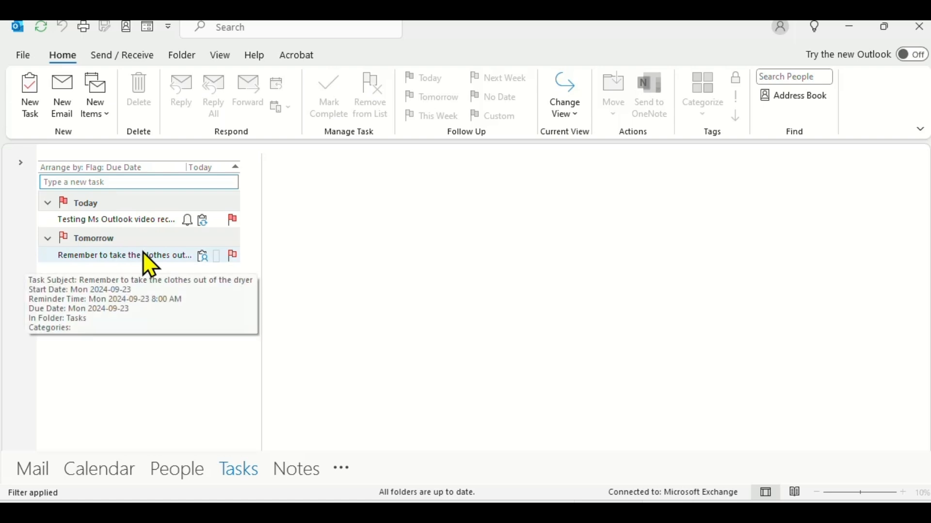
Step: Try the Simple List and Detailed task views, then return to the To-Do List view
click(178, 57)
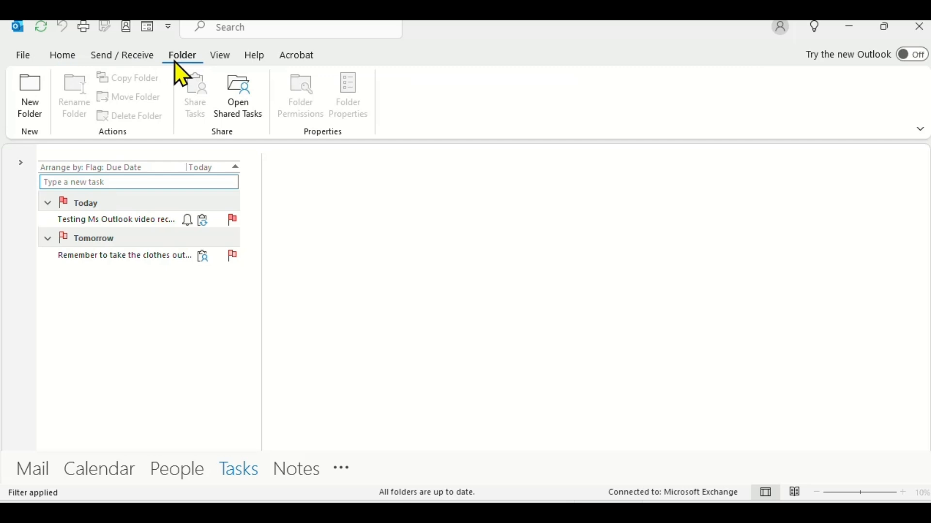
click(223, 57)
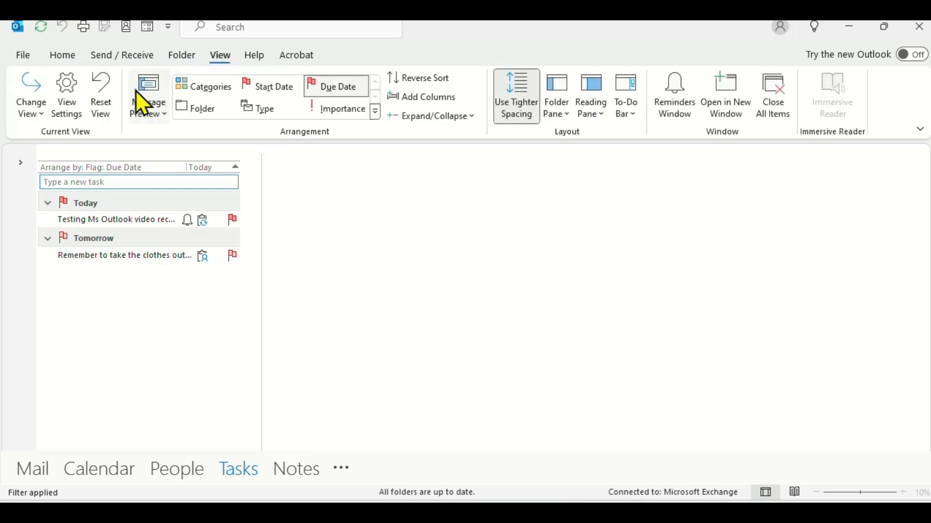
click(36, 113)
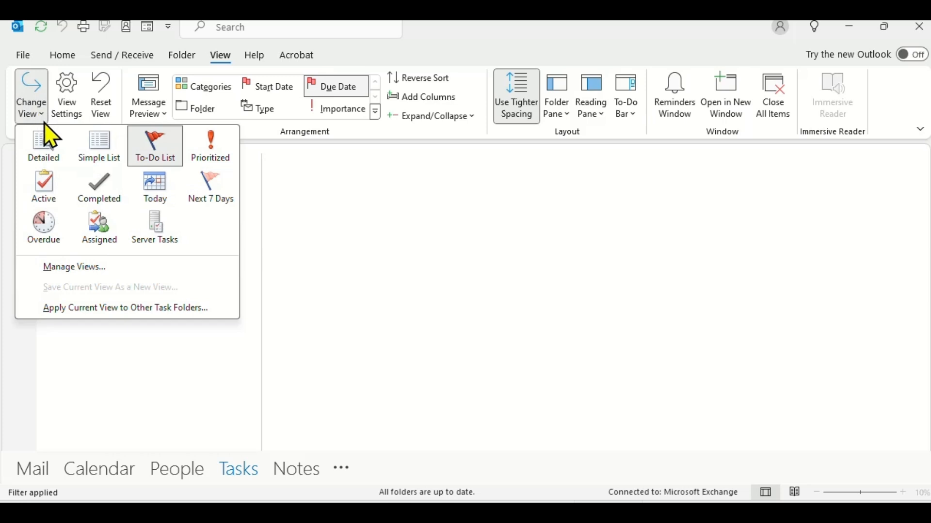
click(99, 148)
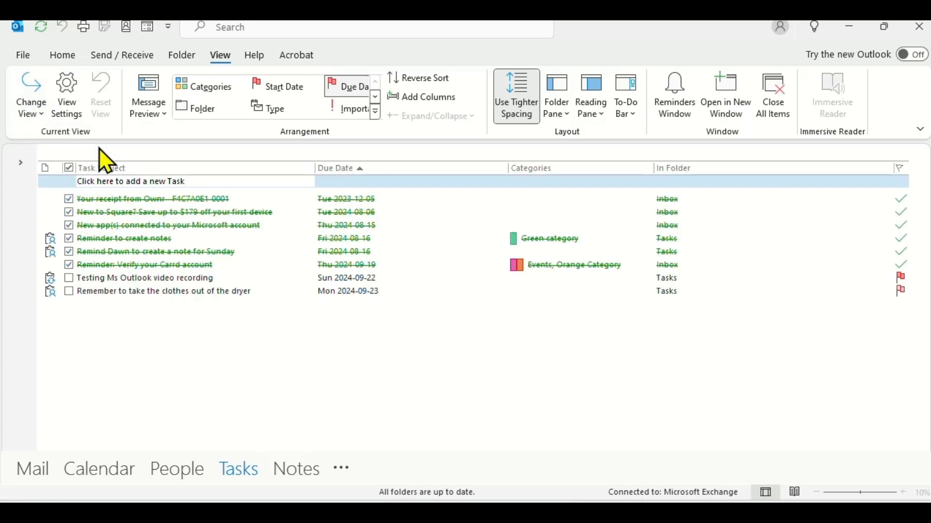
click(31, 103)
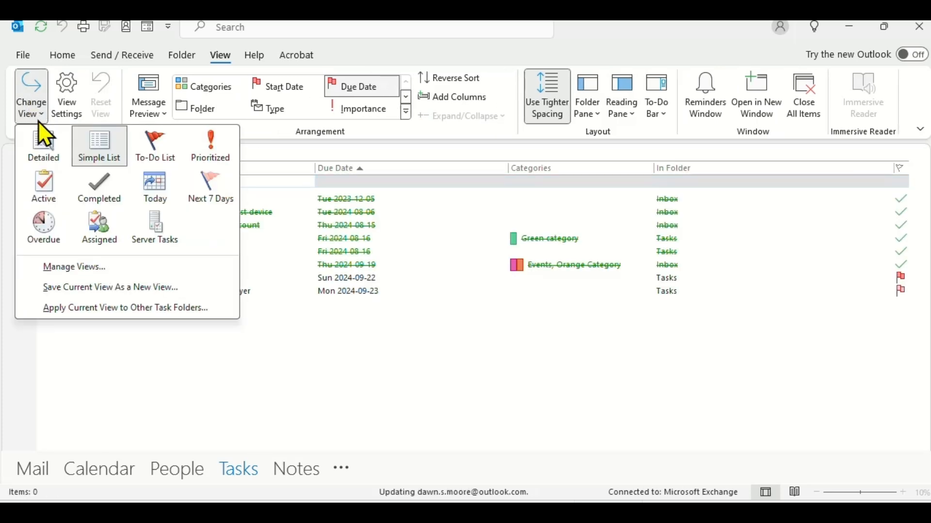
click(51, 146)
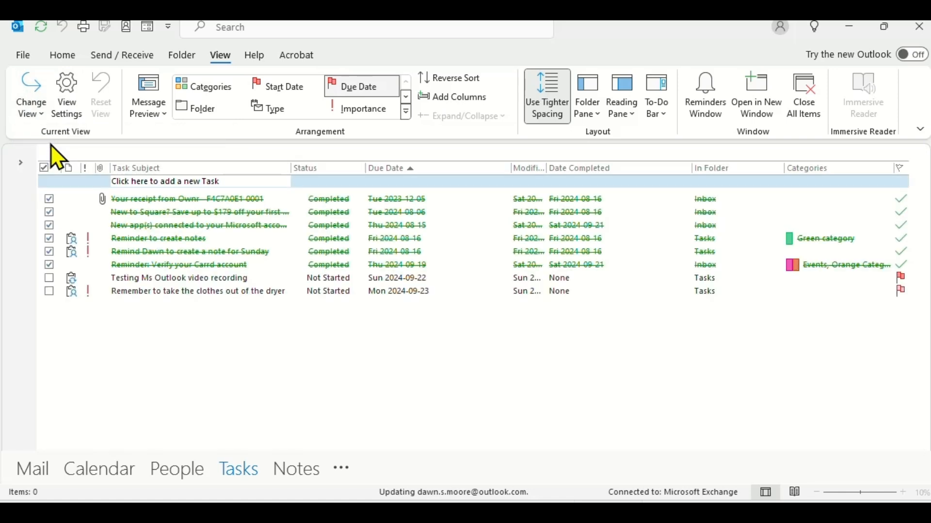
click(42, 114)
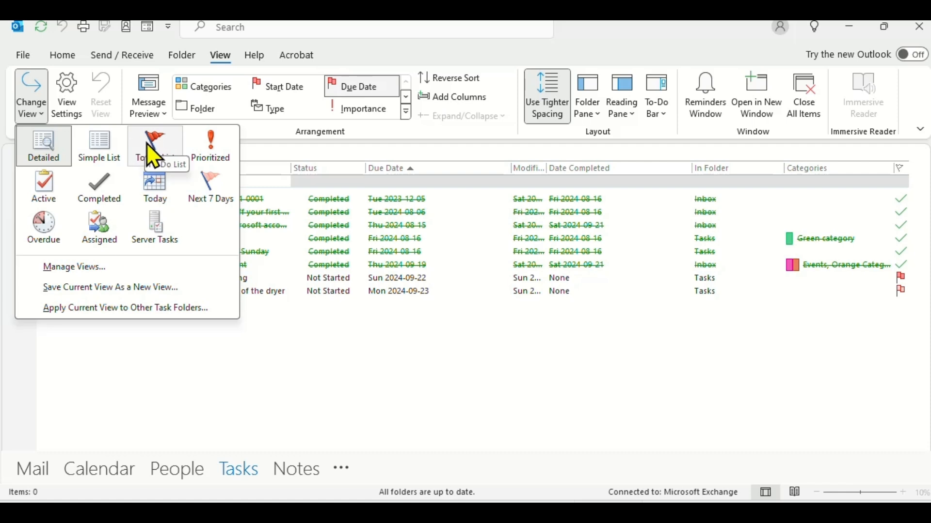
click(154, 156)
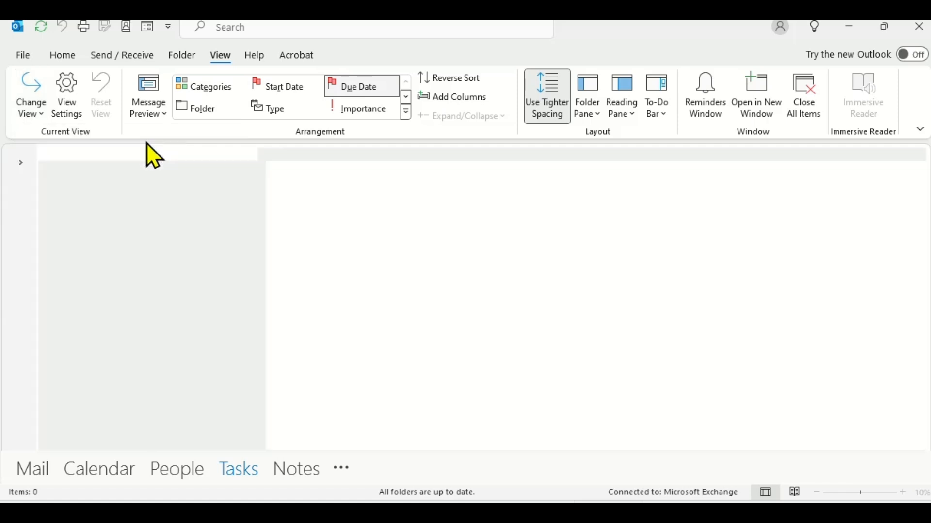
Step: Set the task message preview to 1 Line, then turn it Off
click(159, 116)
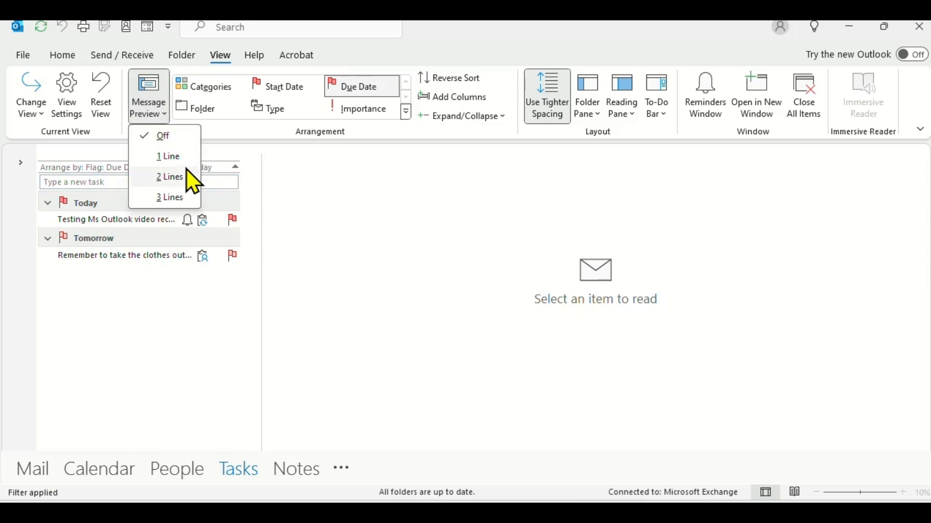
click(169, 162)
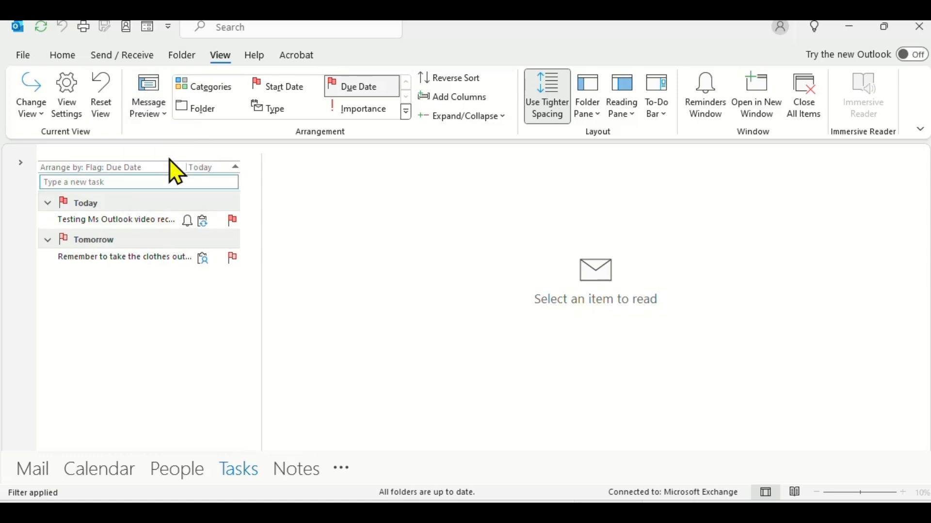
click(162, 118)
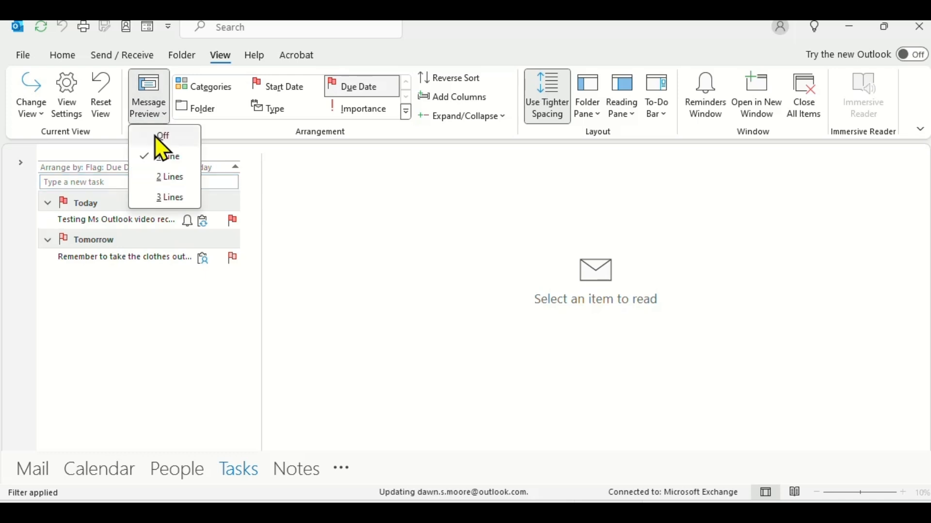
click(155, 136)
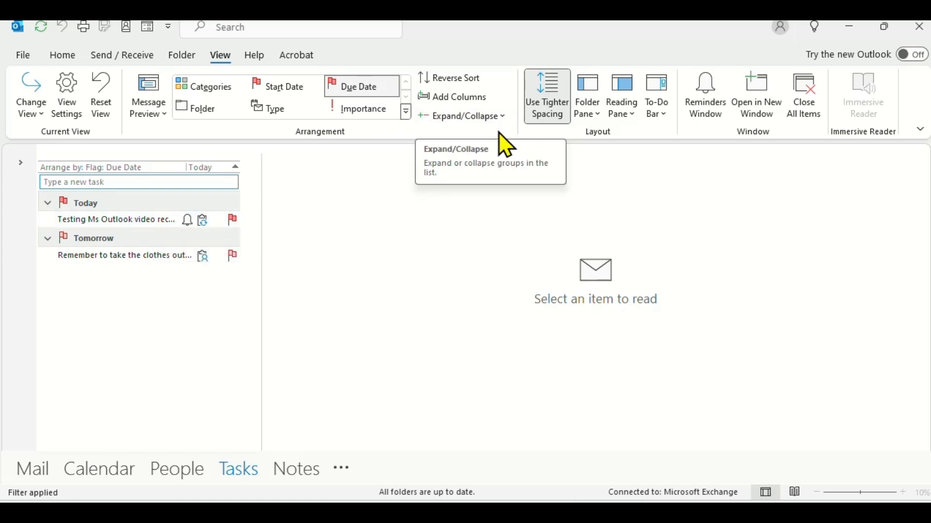
Step: Move the reading pane to the bottom, below the task list
click(624, 115)
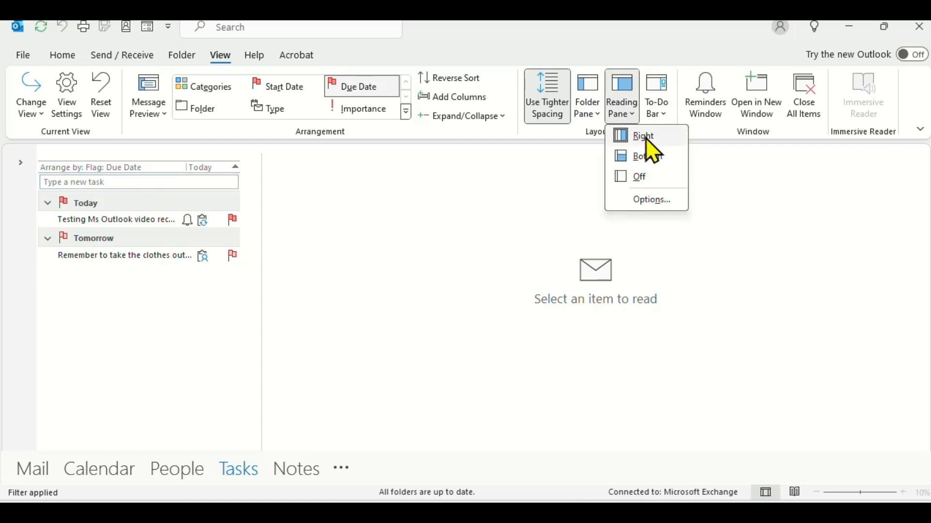
click(647, 141)
click(627, 111)
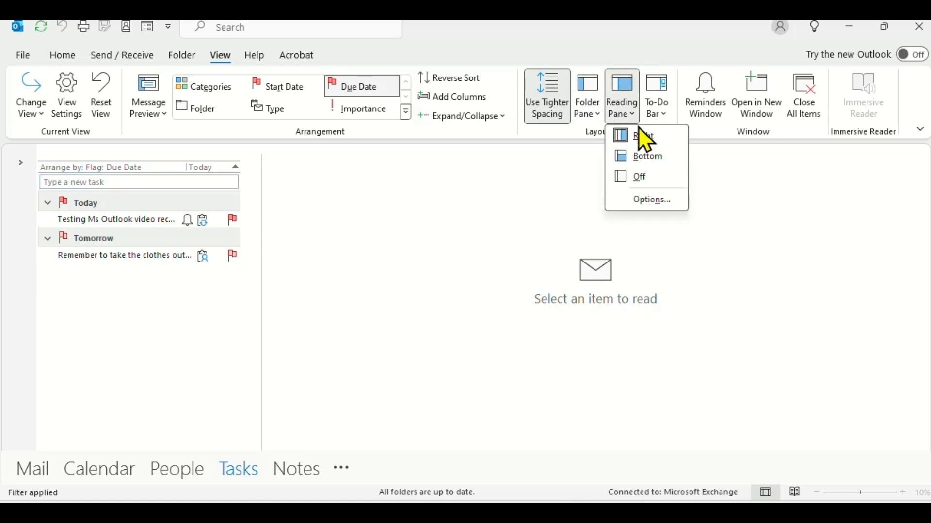
click(645, 165)
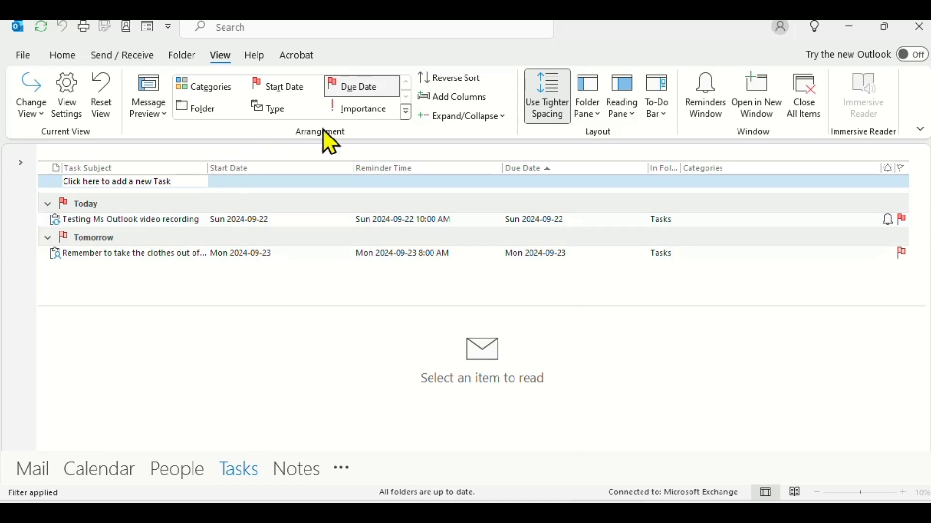
Step: Show Tasks in the To-Do Bar and add the quick task 'Dance all day'
click(664, 115)
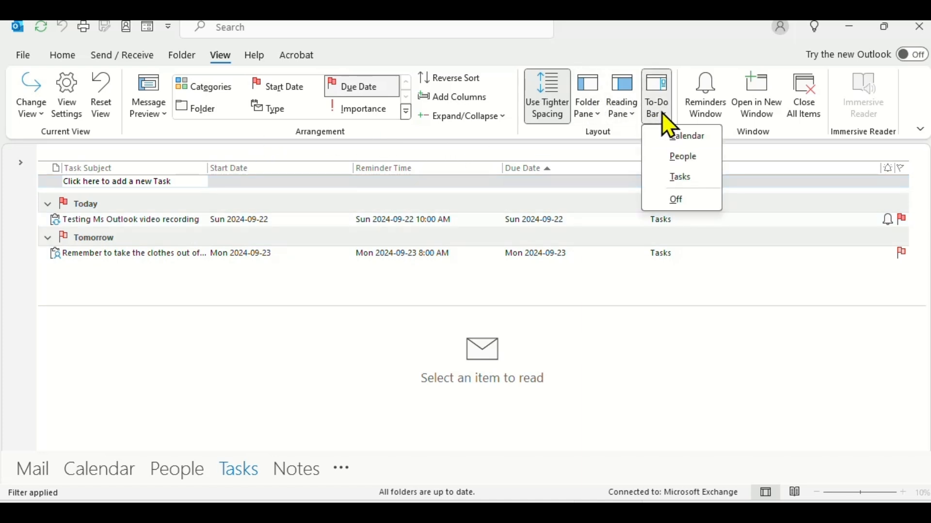
click(679, 180)
click(806, 182)
text(Dance all day)
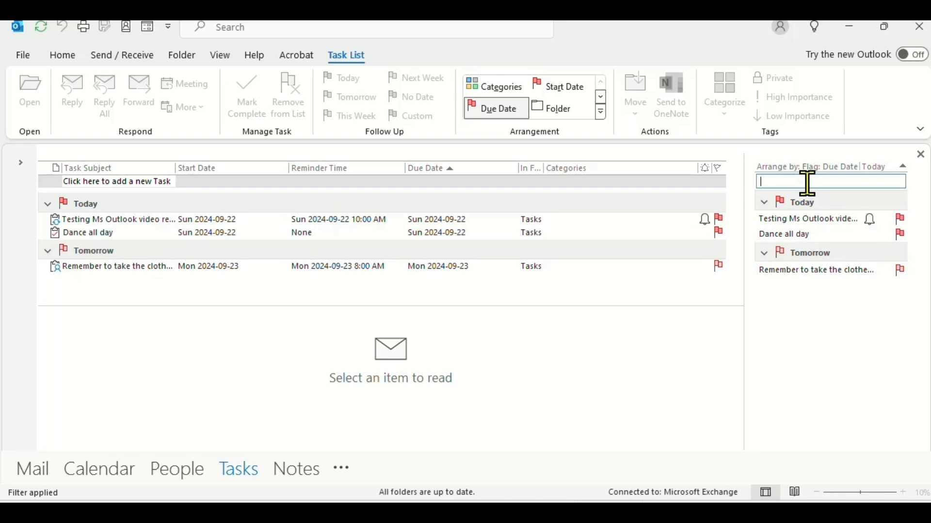
mouse_move(798, 225)
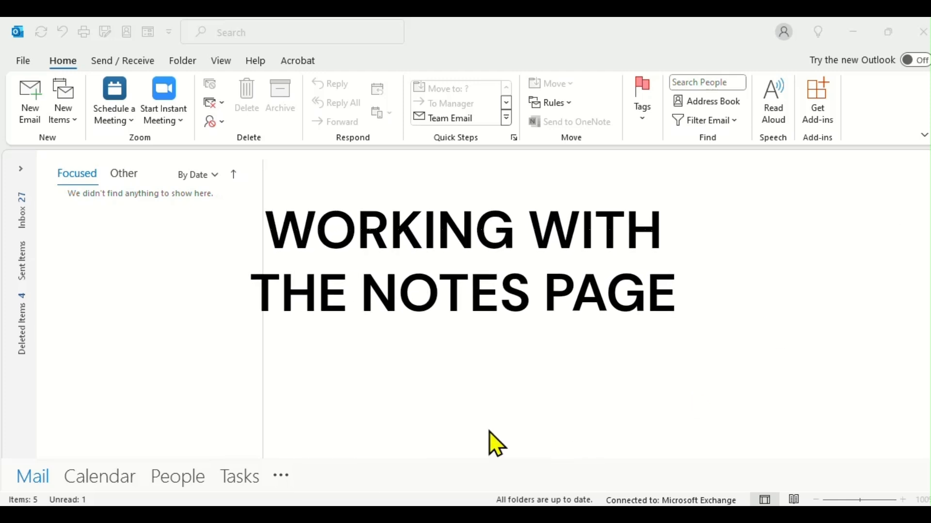
Step: In Notes, create and save a note reading 'Recall all Outlook notepads distributed last week'
click(281, 476)
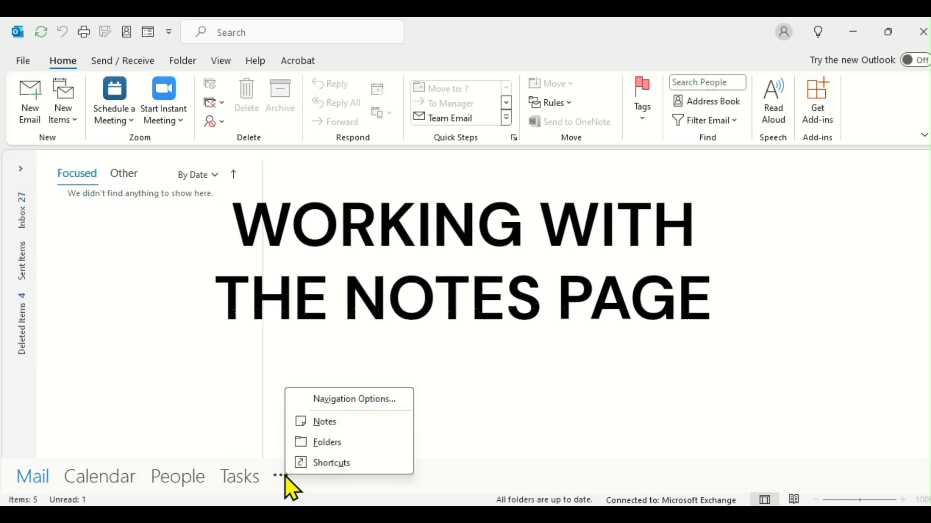
click(325, 422)
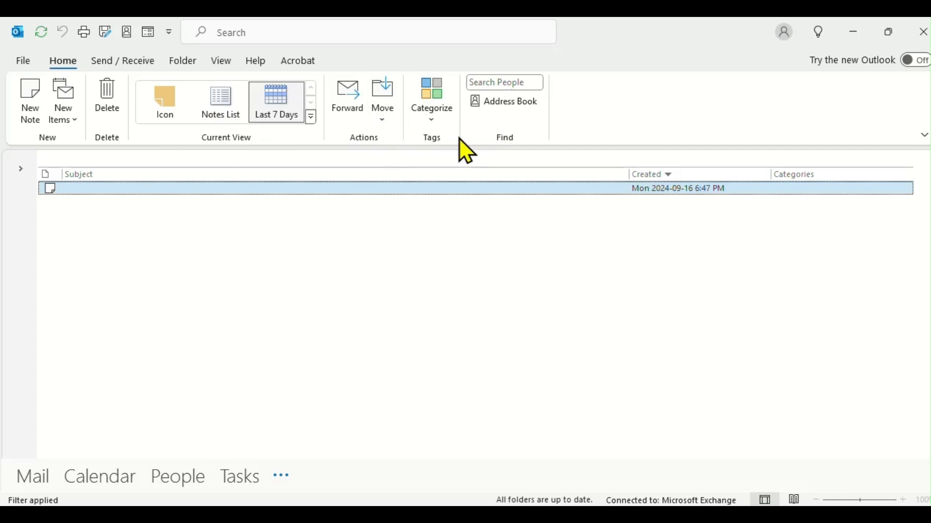
click(30, 116)
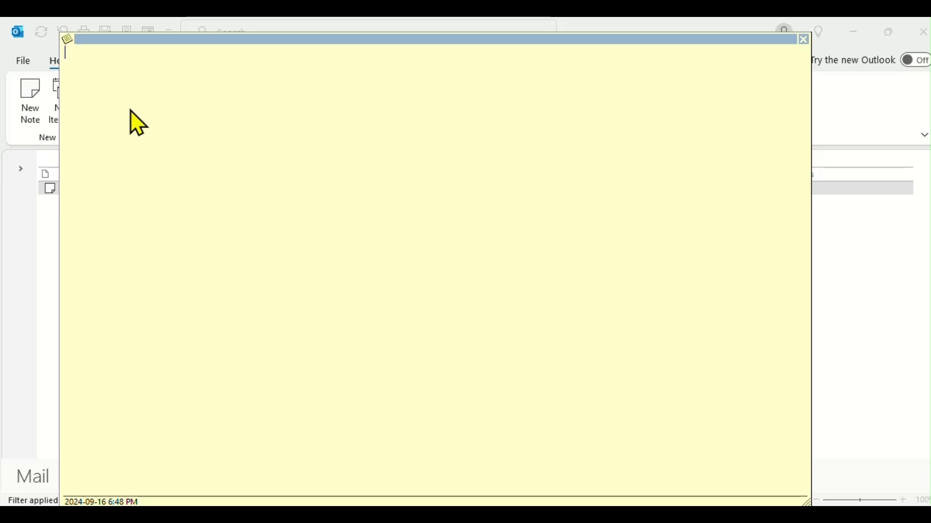
text(Recall all Outlook notepads distributed last week.)
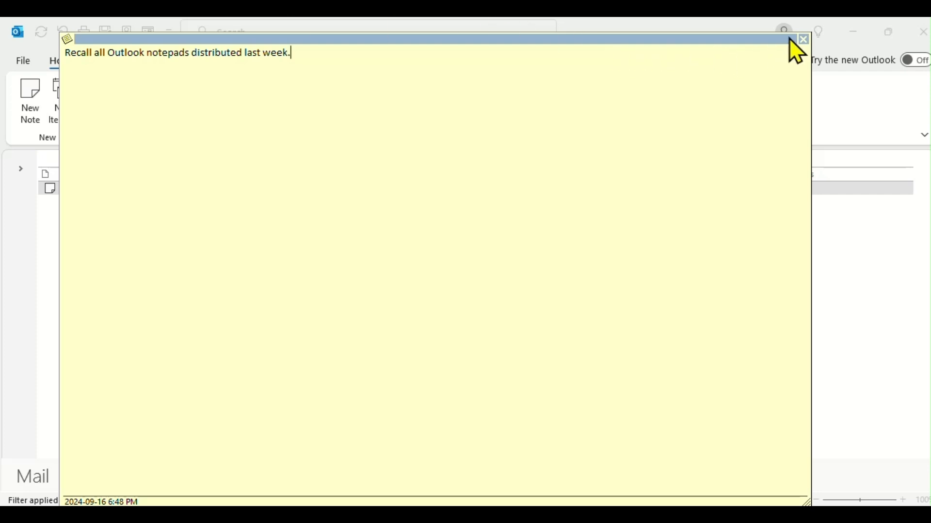
click(804, 40)
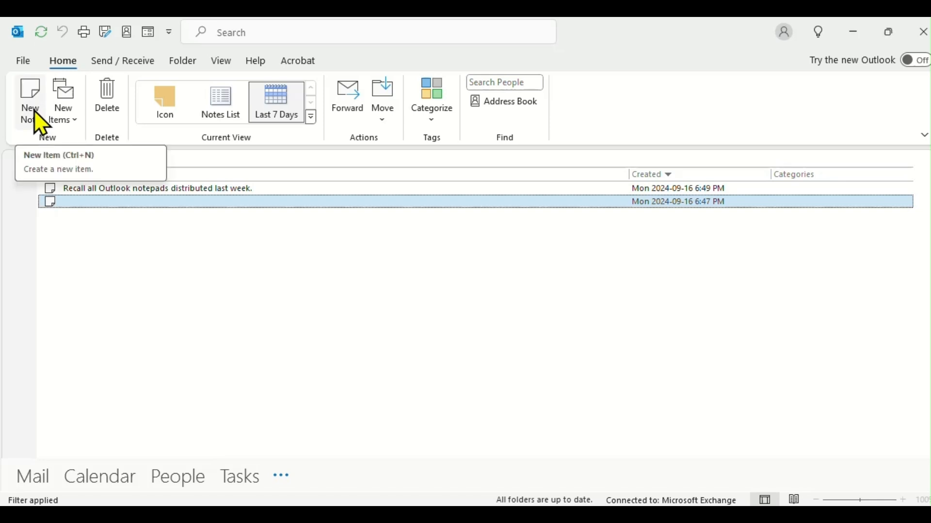
Step: Delete the blank note and assign the Recall note the Orange Category
right_click(173, 216)
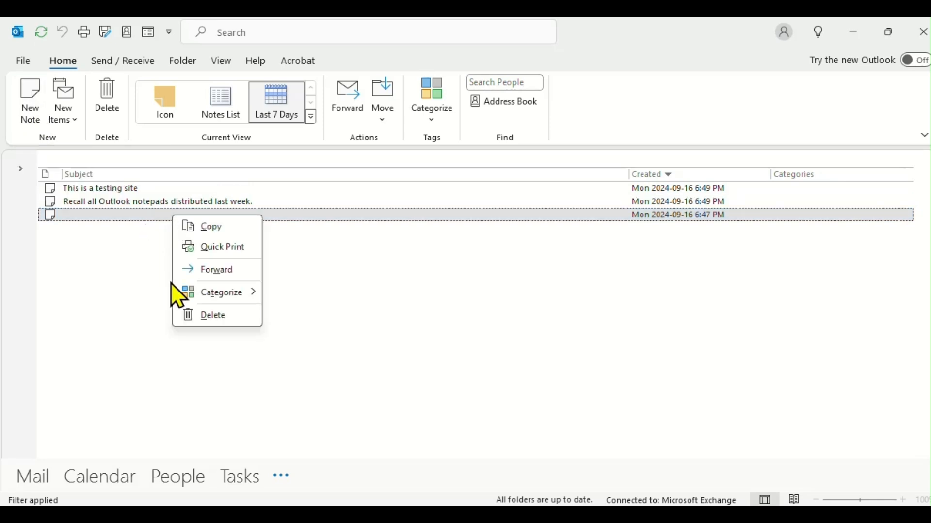
click(203, 316)
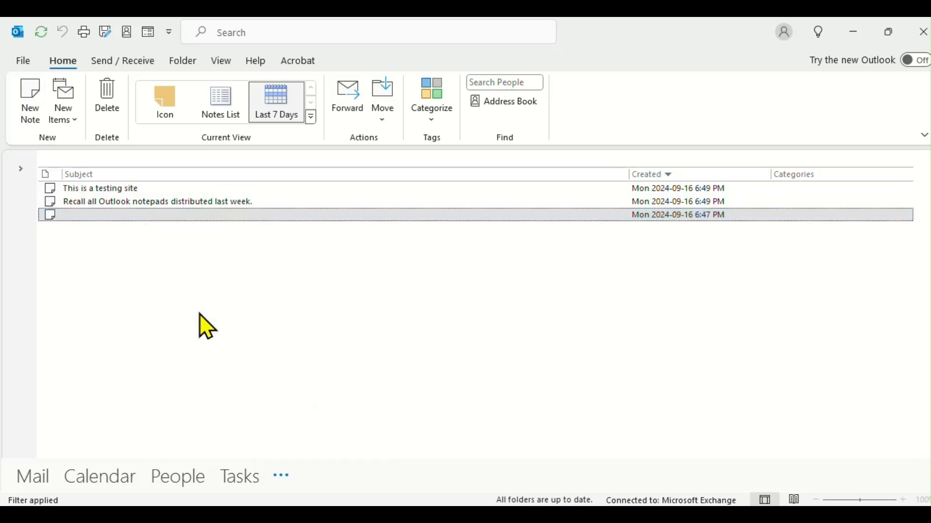
right_click(212, 201)
mouse_move(276, 280)
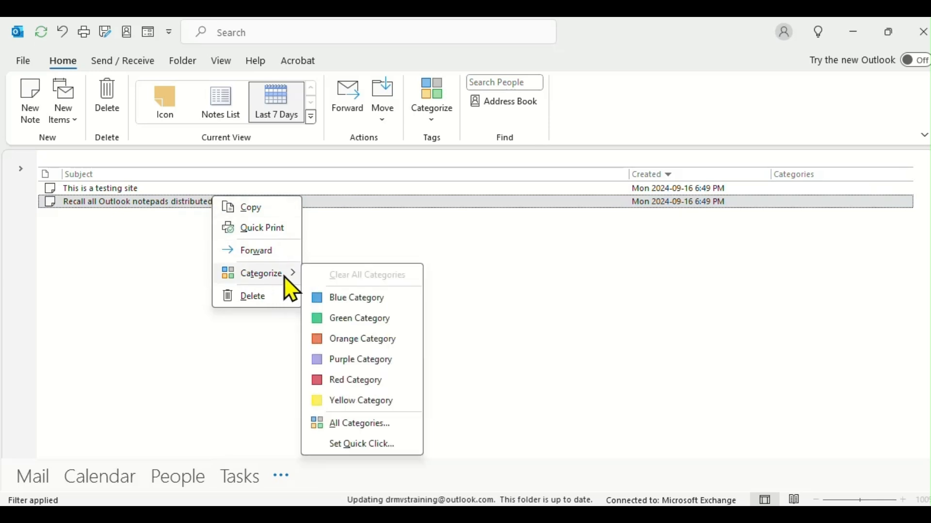
click(352, 340)
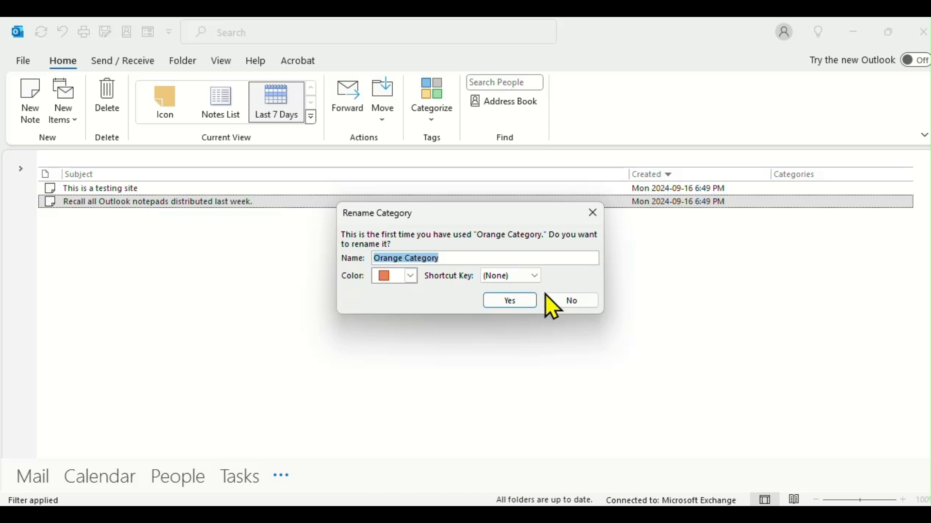
click(510, 301)
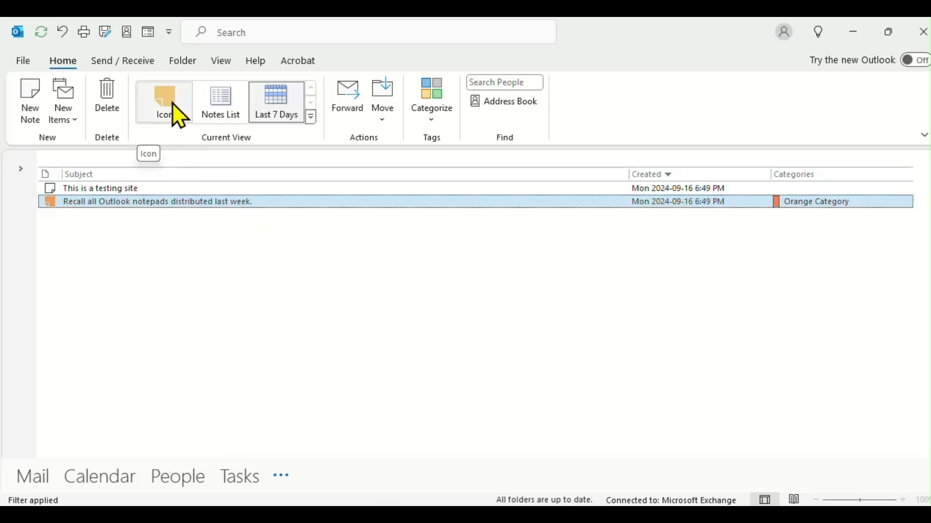
Step: Try the Icon and Notes List views, then return to Last 7 Days
click(178, 117)
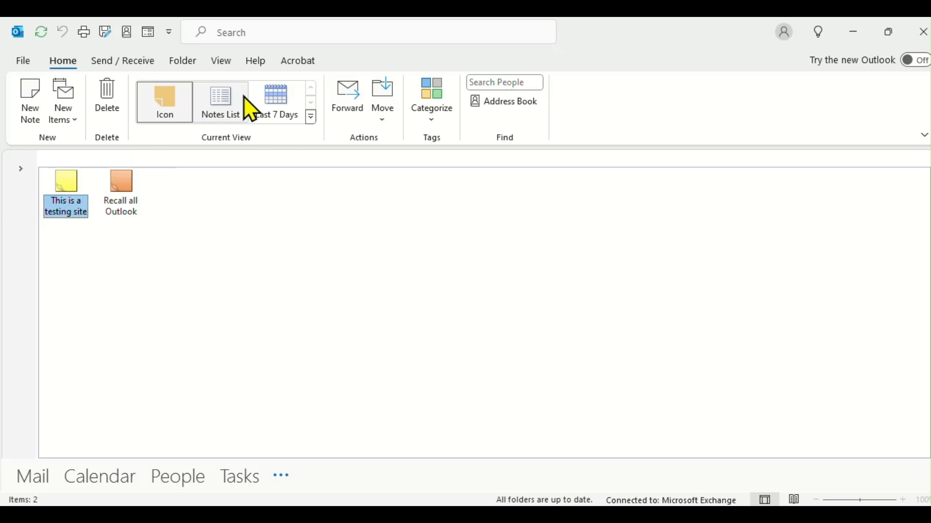
click(225, 108)
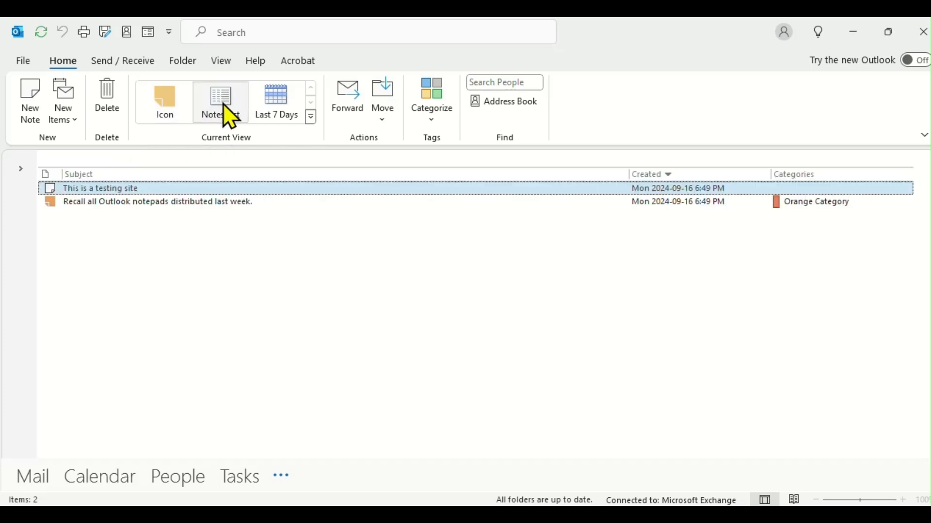
click(272, 111)
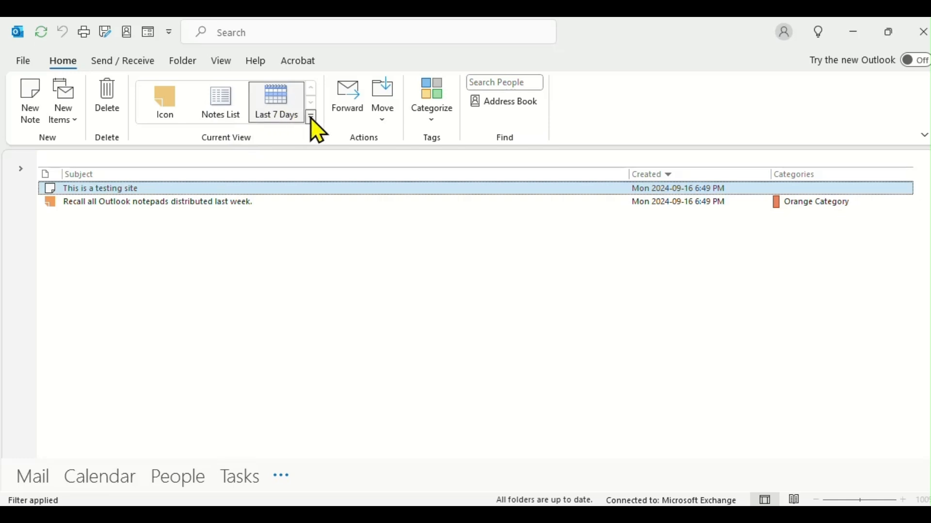
Step: Forward the 'This is a testing site' note as an e-mail and send it
click(382, 115)
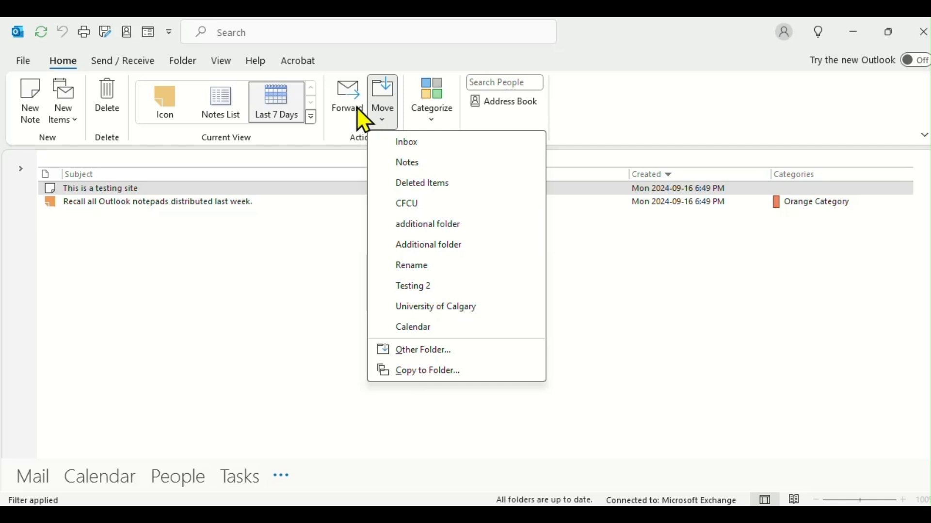
click(357, 94)
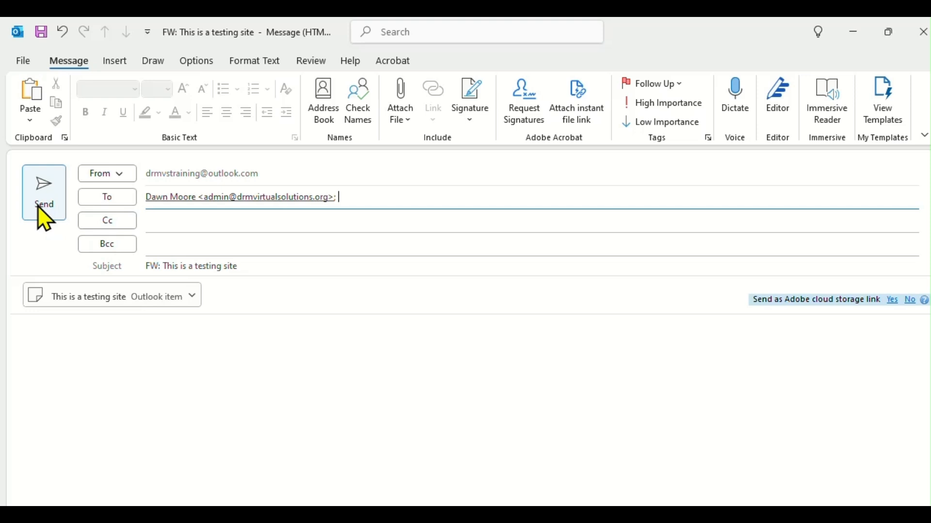
click(41, 209)
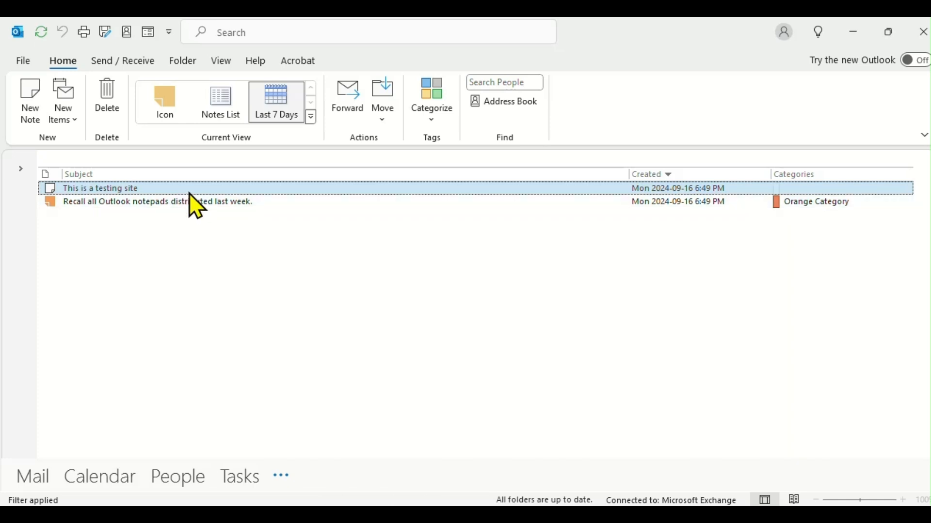
Step: Dismiss the note's context menu and show the Send / Receive tab
right_click(253, 184)
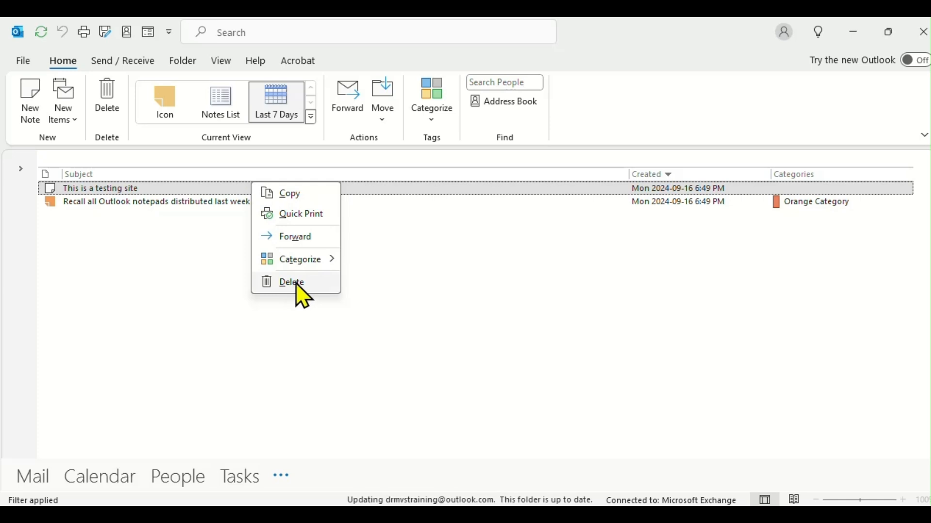
click(119, 61)
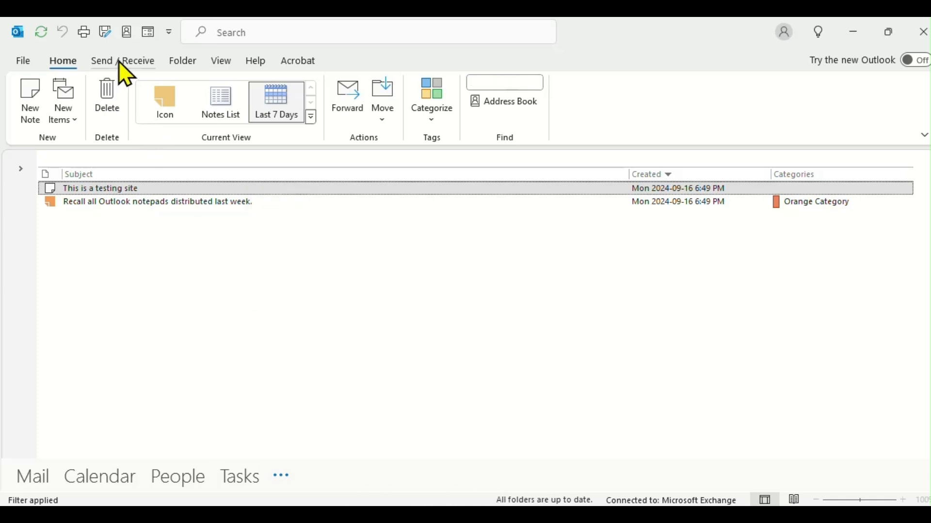
click(119, 61)
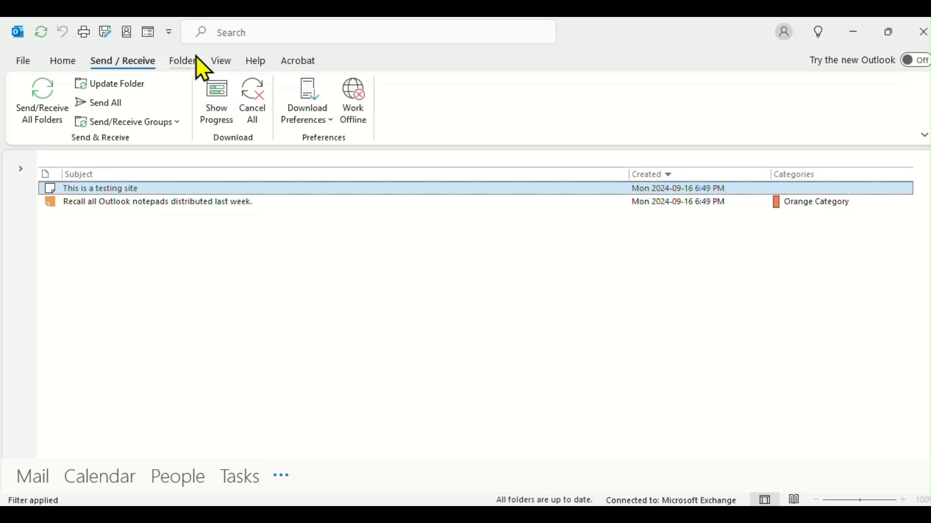
Step: Start a new notes folder from the Folder tab, then cancel it
click(196, 67)
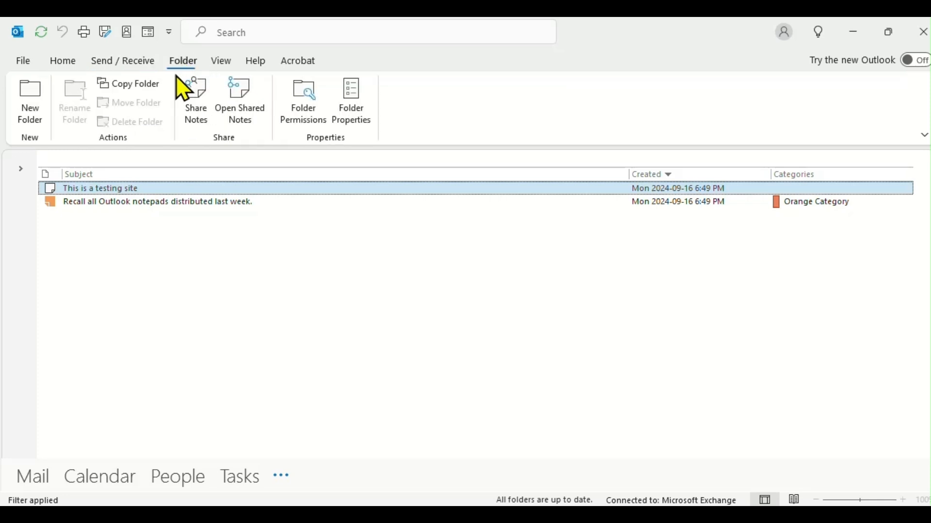
click(34, 119)
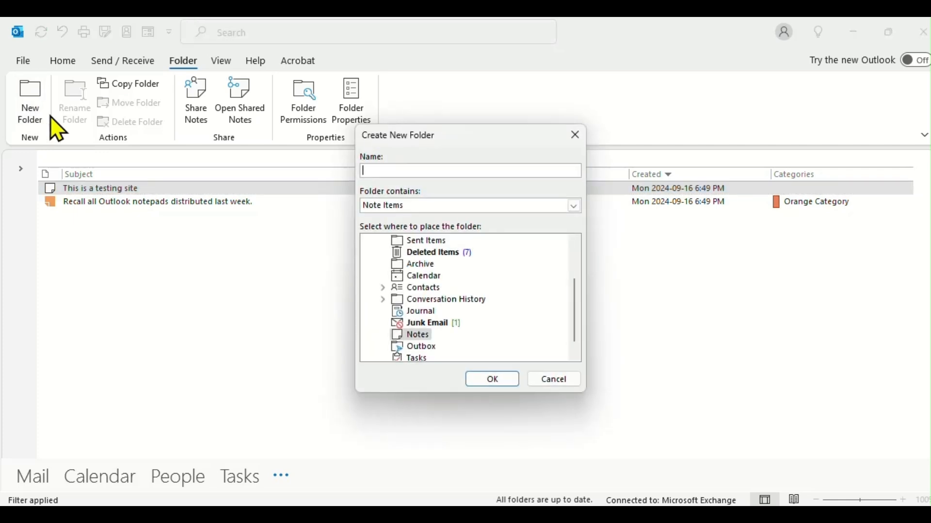
click(576, 135)
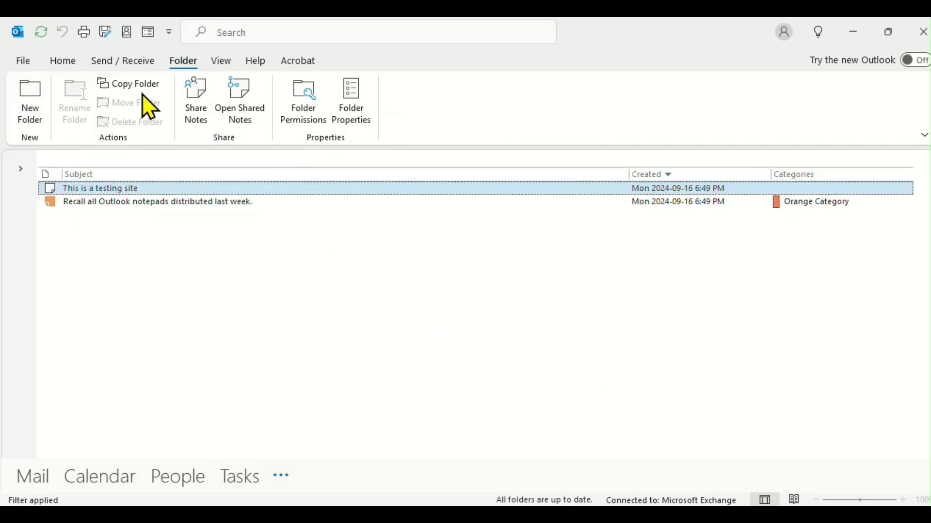
Step: Open a Share Notes invitation, close it unsent, and show the View tab
click(204, 116)
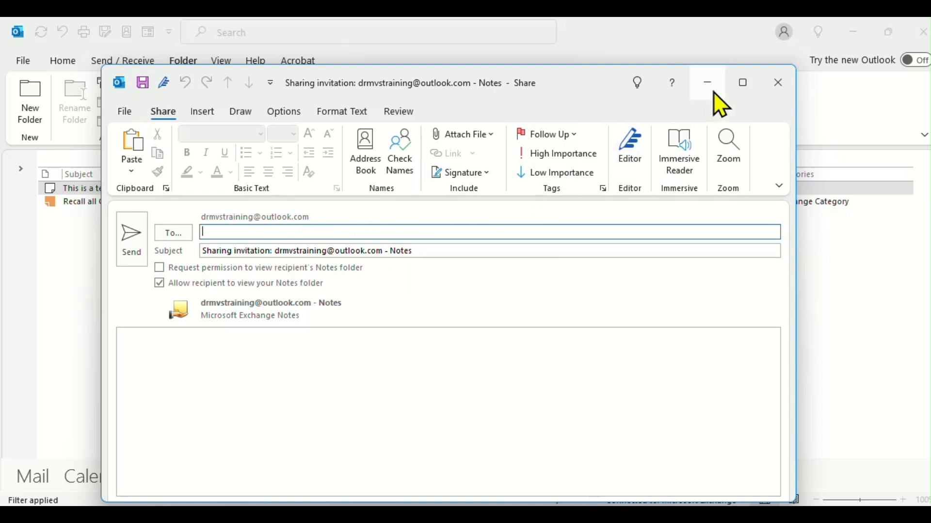
click(779, 82)
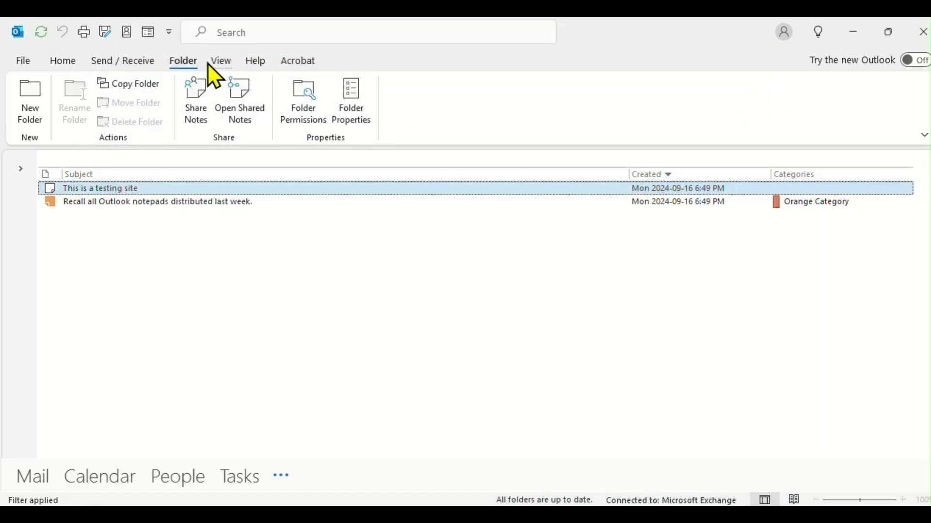
click(224, 62)
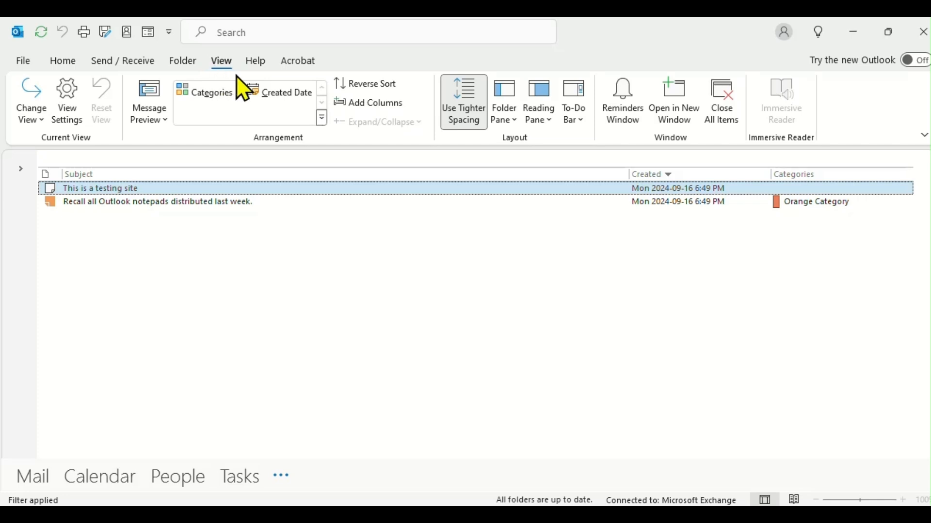
Step: Restore the folder pane to normal size and place the reading pane on the right
click(510, 104)
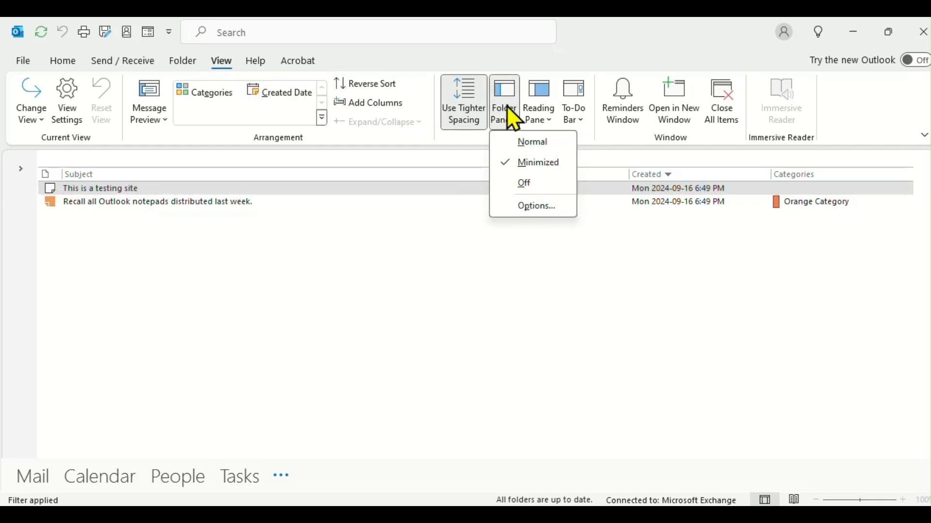
click(517, 140)
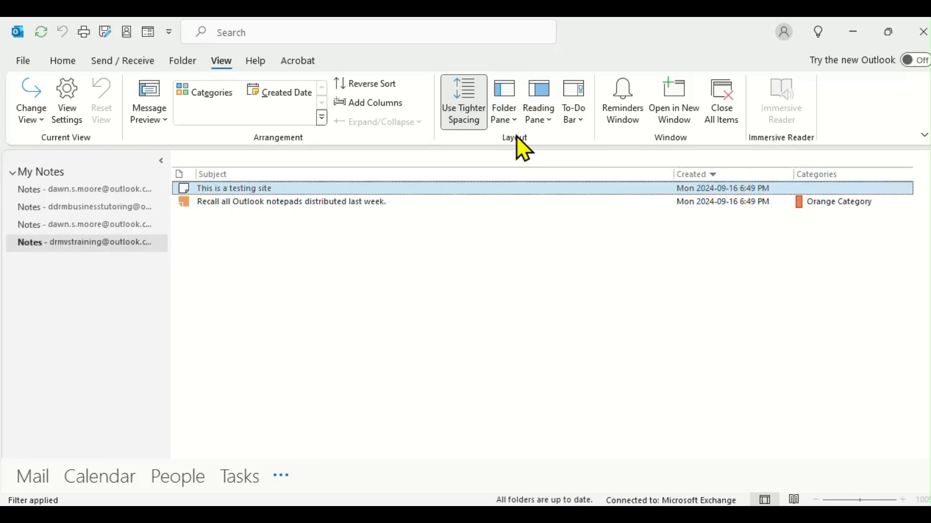
click(519, 119)
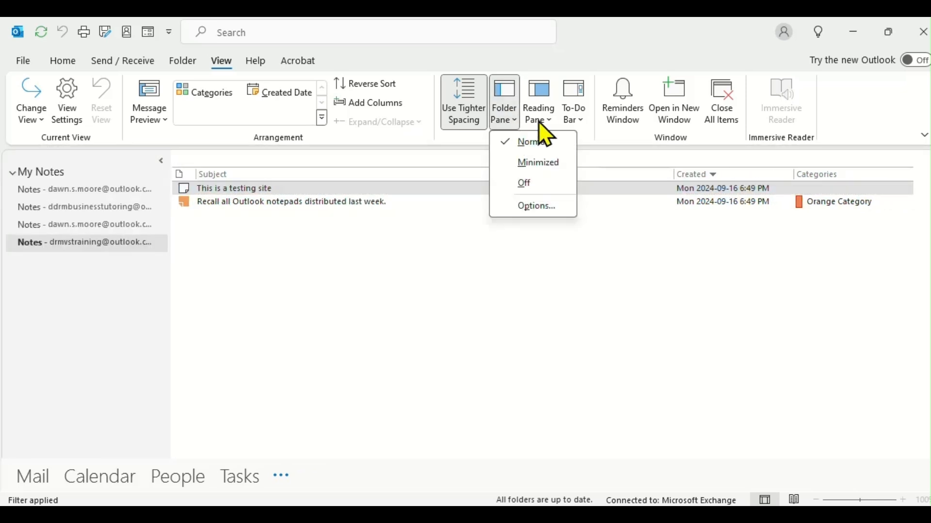
click(539, 120)
click(540, 145)
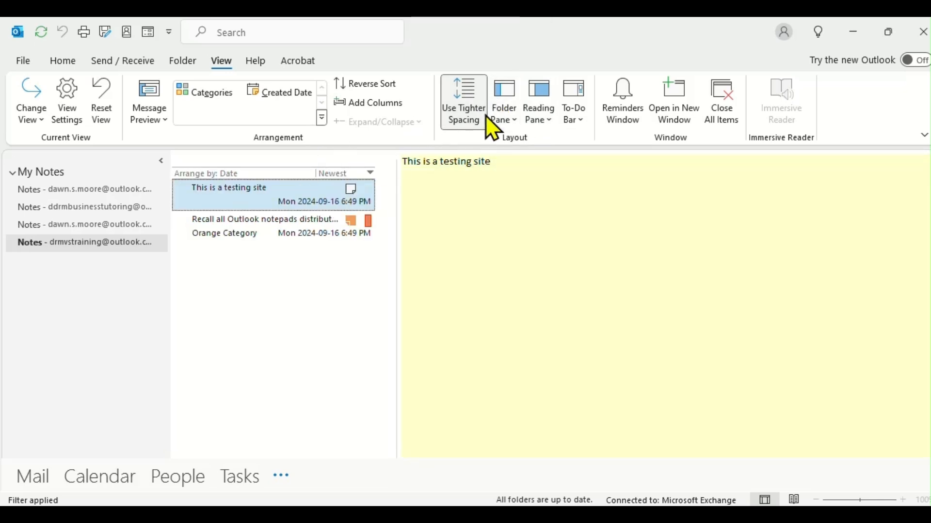
Step: Minimize the folder pane and confirm in the Reminders window that none are pending
click(519, 125)
click(548, 167)
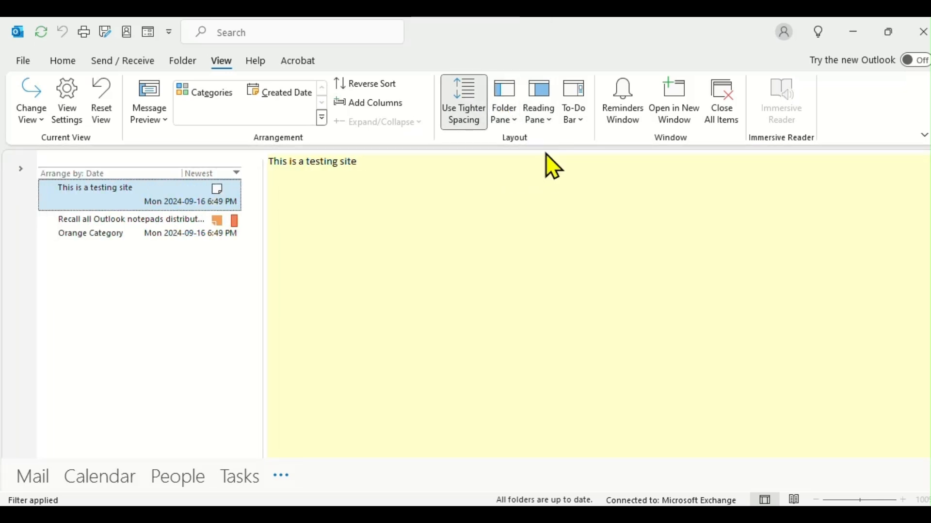
click(619, 119)
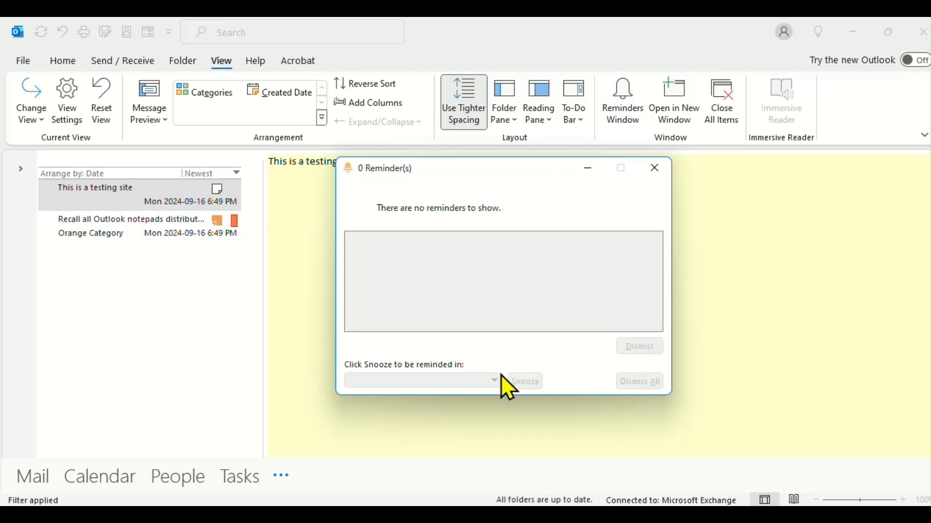
click(663, 188)
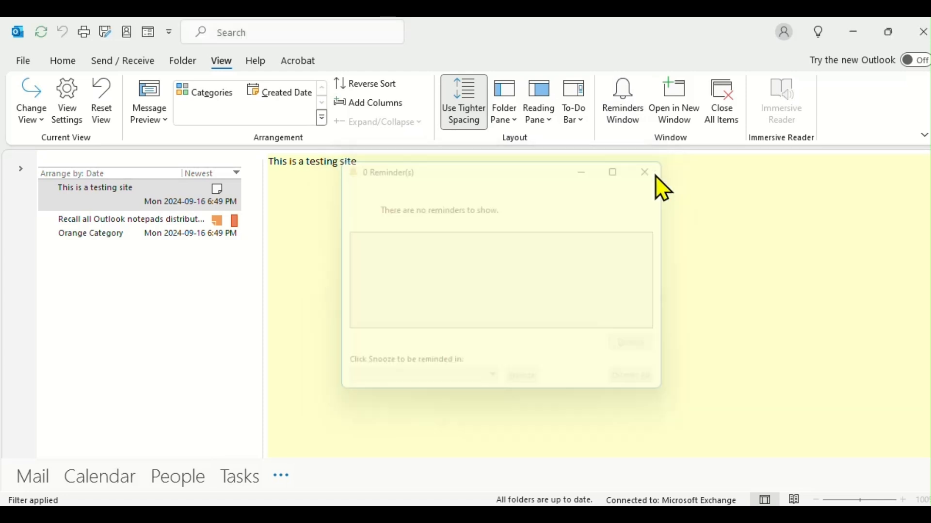